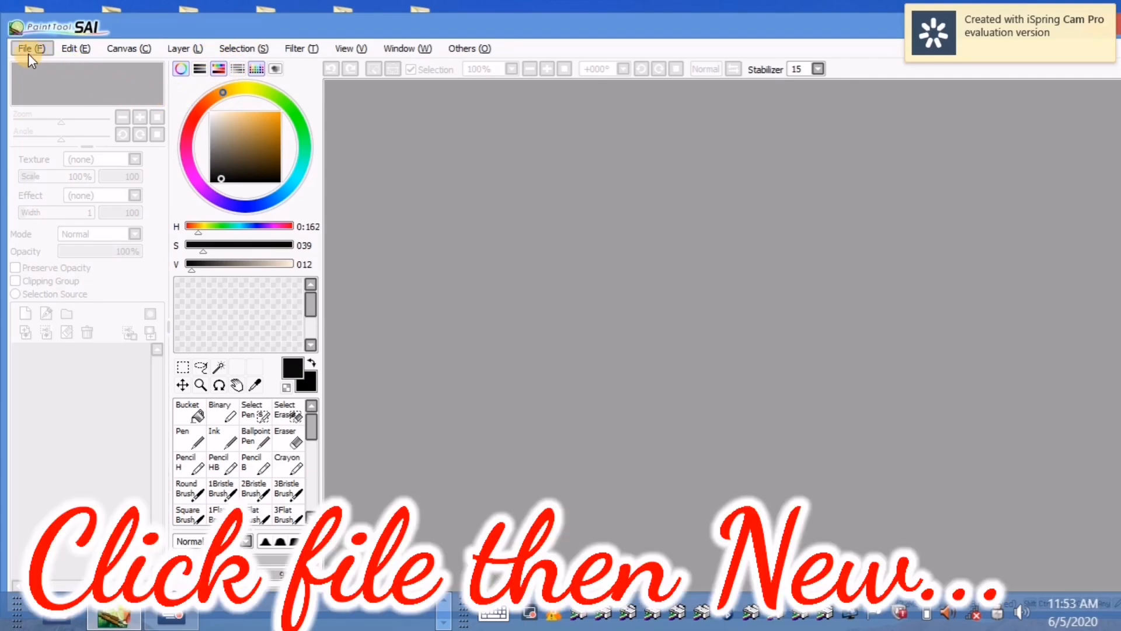
- Create a new canvas with the A4 - 300 ppi preset, keeping the default name New Canvas
click(25, 52)
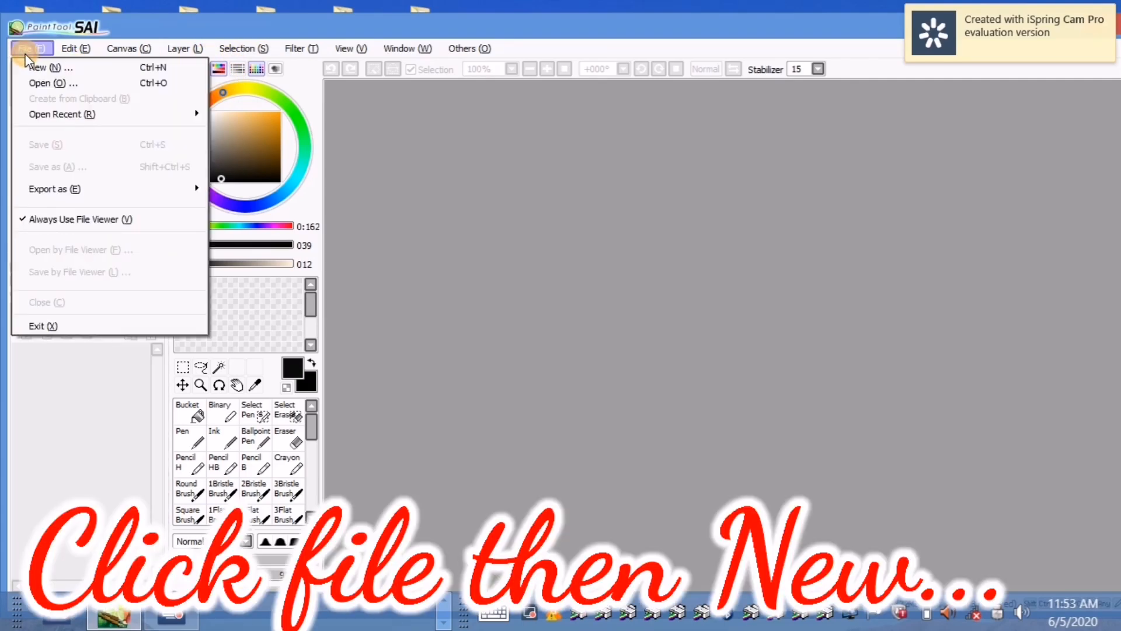
click(54, 66)
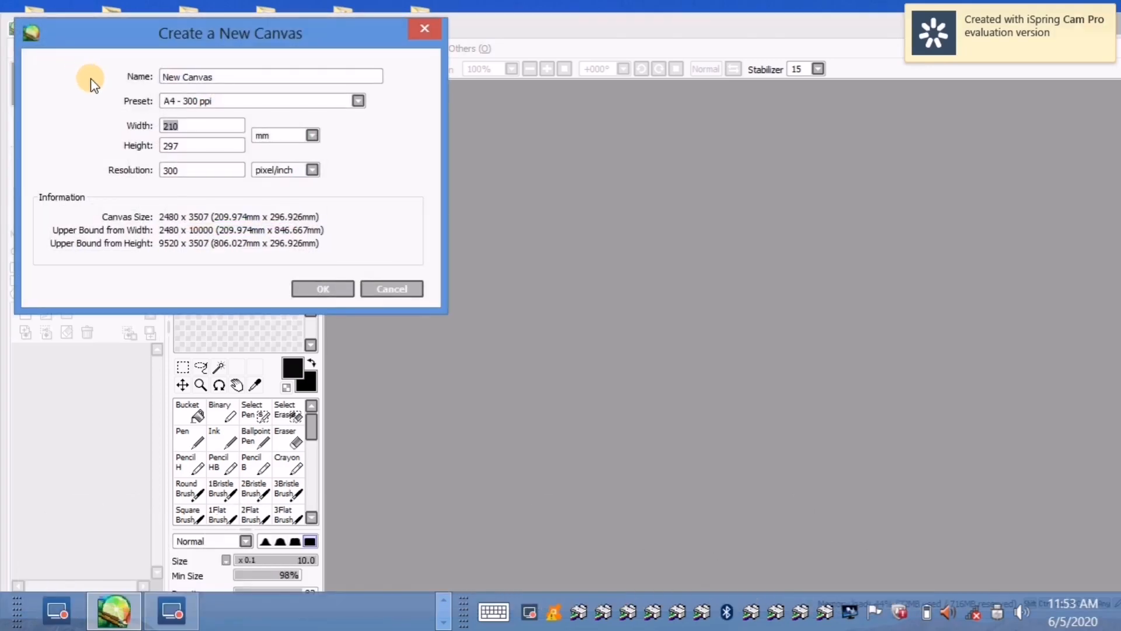
click(353, 102)
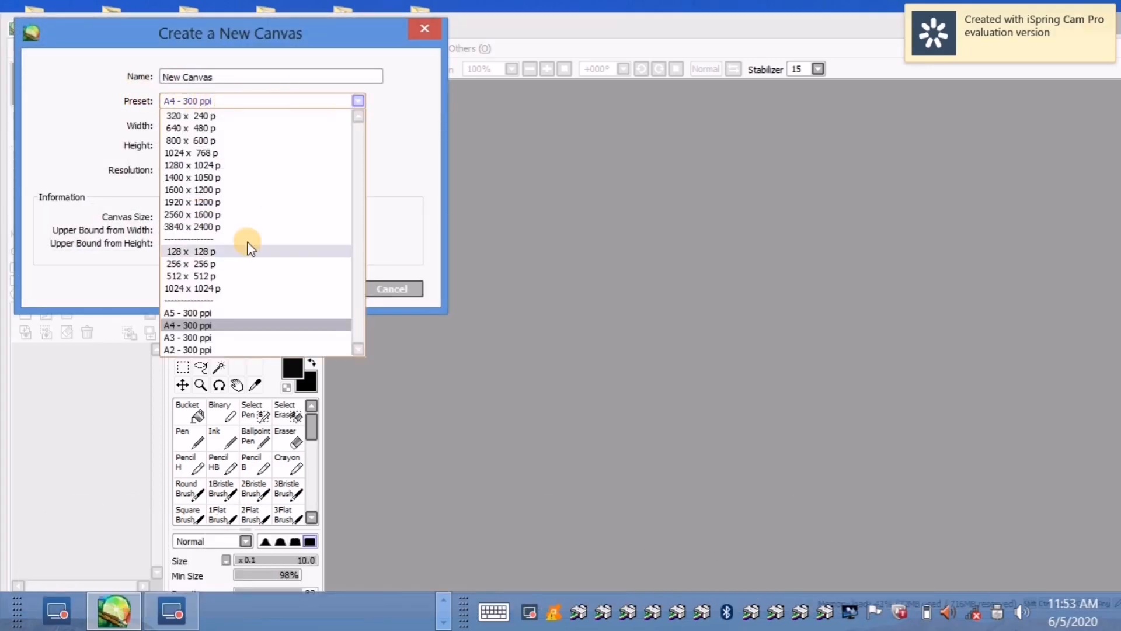
click(216, 325)
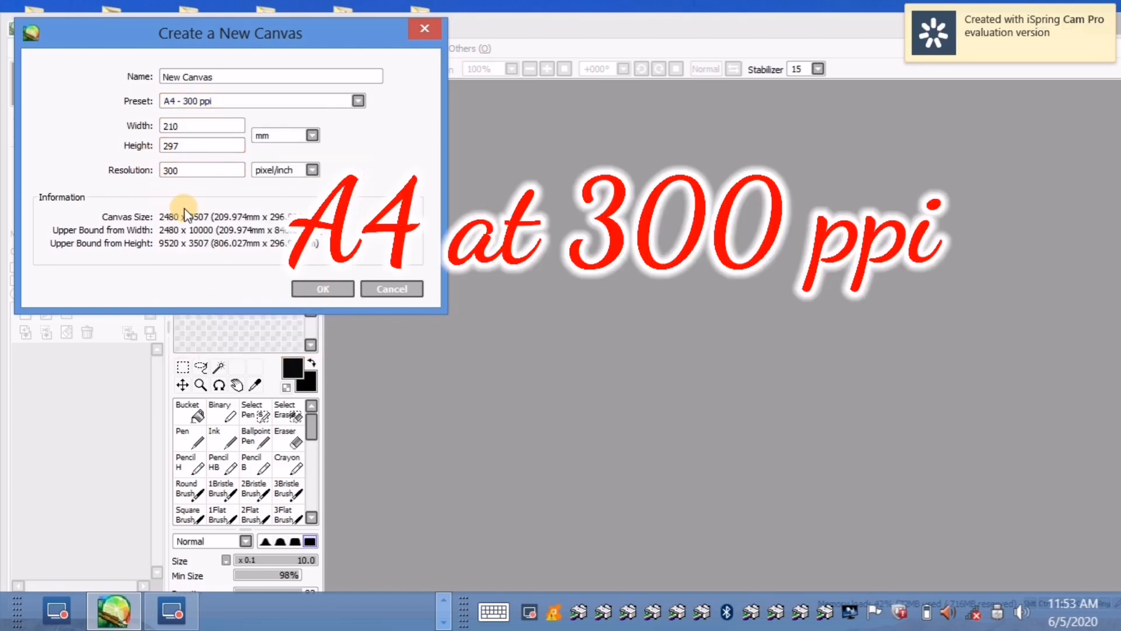
click(327, 288)
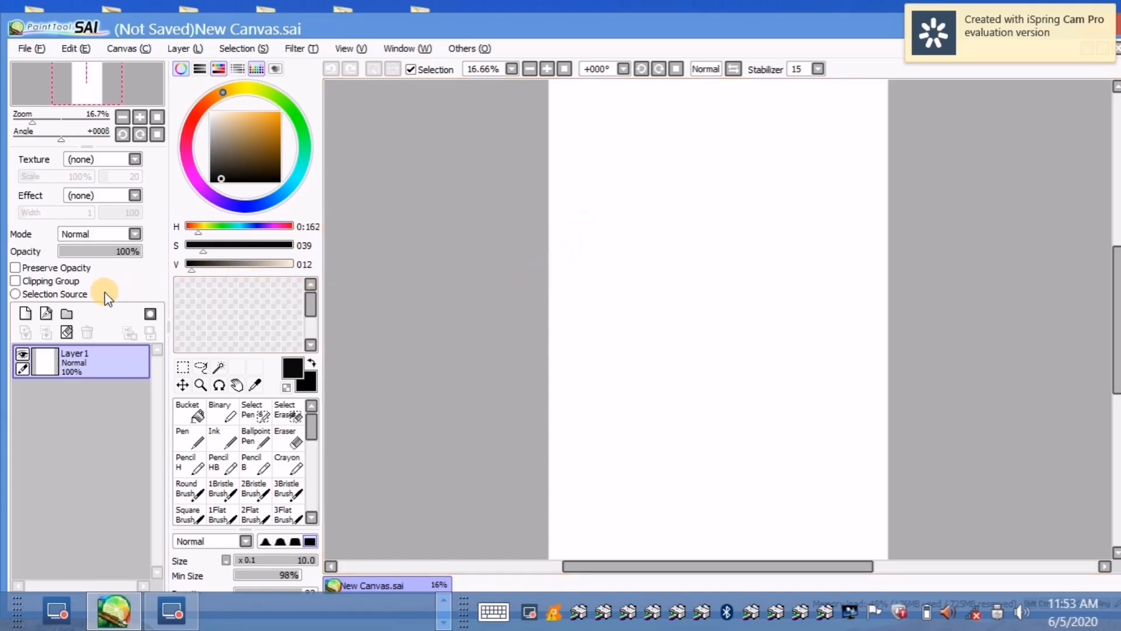
- Add a linework layer above Layer1 and choose the Curve tool
click(47, 314)
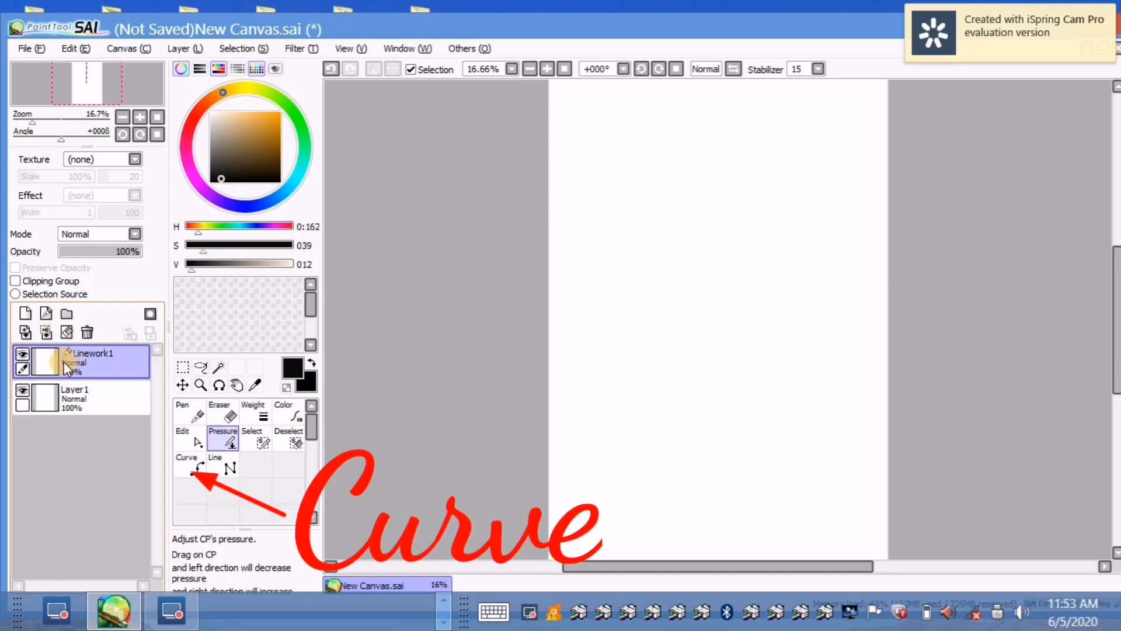
click(192, 468)
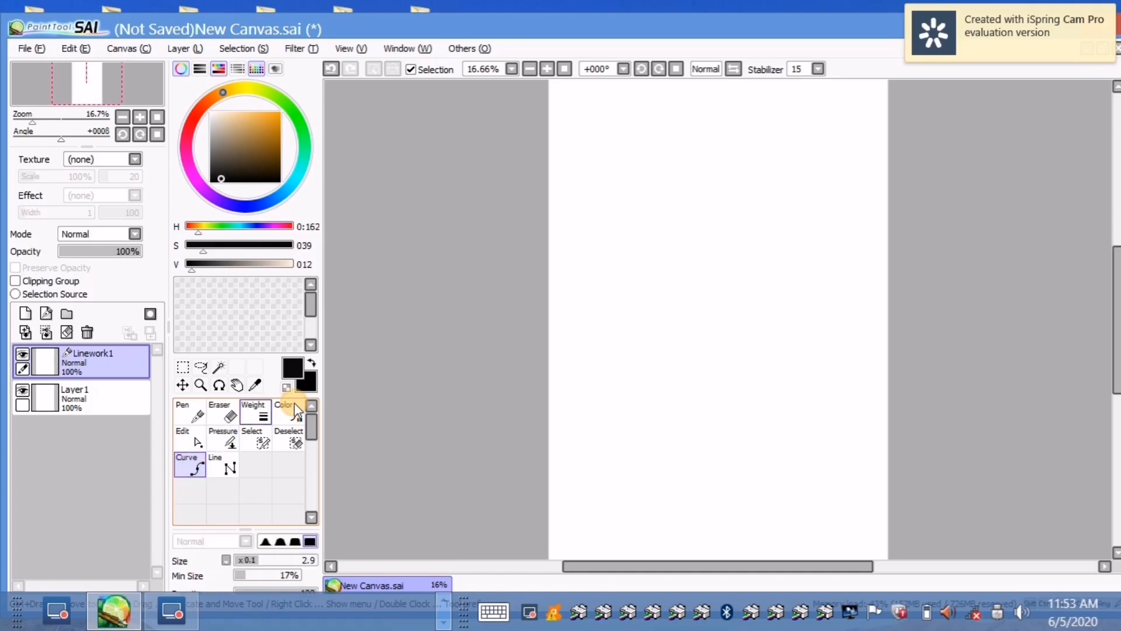
- Try to draw a circle by placing curve points by hand around its outline, and undo it
click(688, 232)
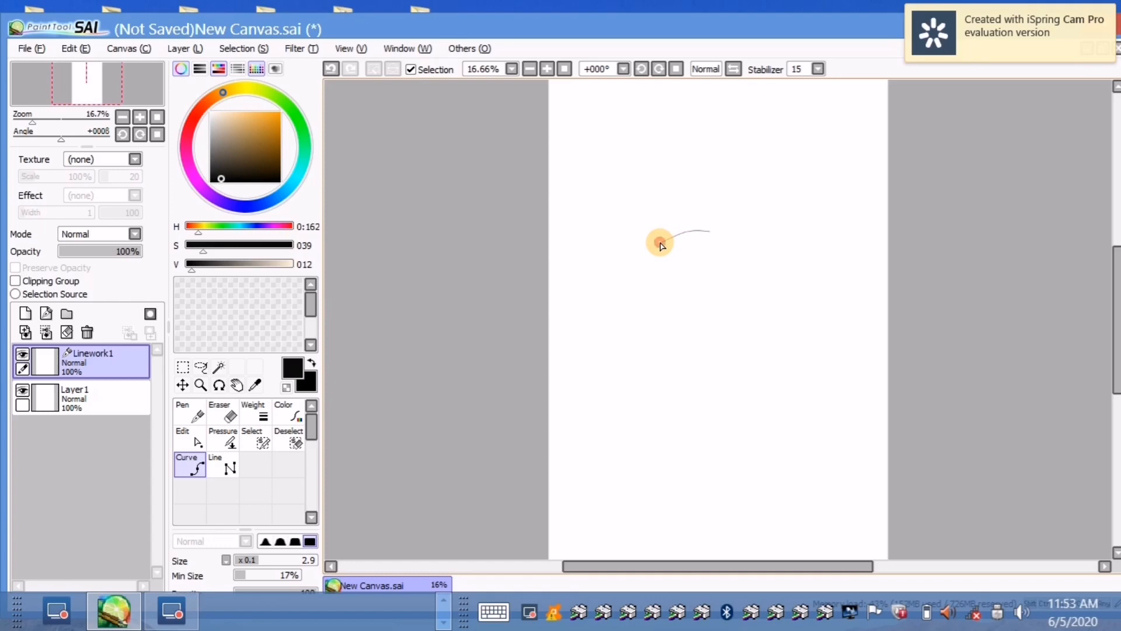
click(654, 255)
click(647, 266)
click(647, 282)
click(658, 304)
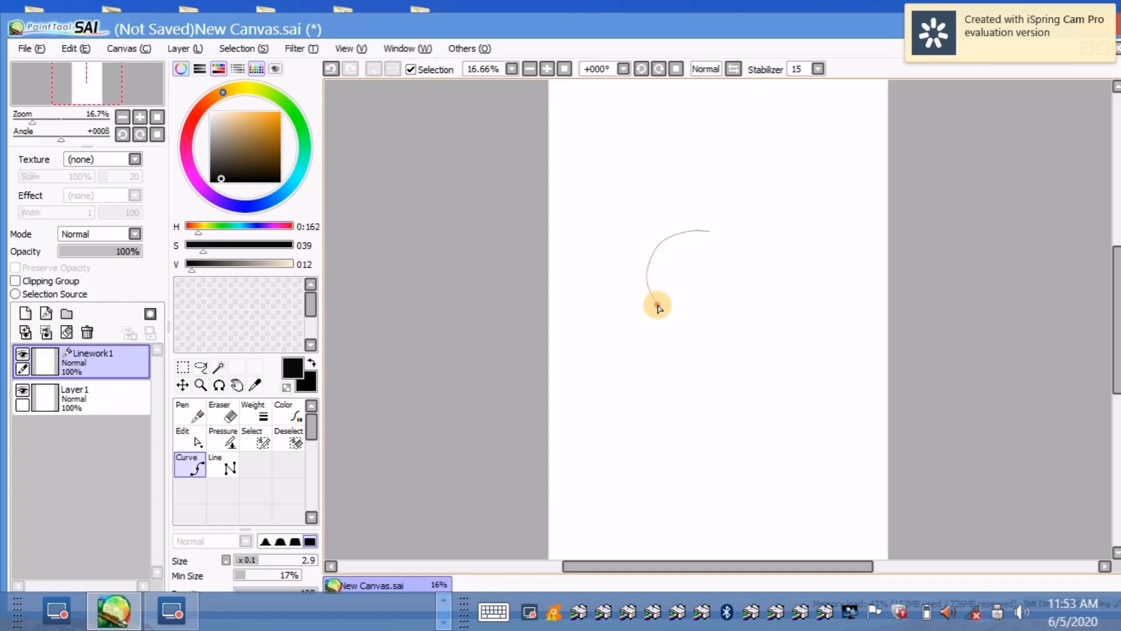
click(719, 316)
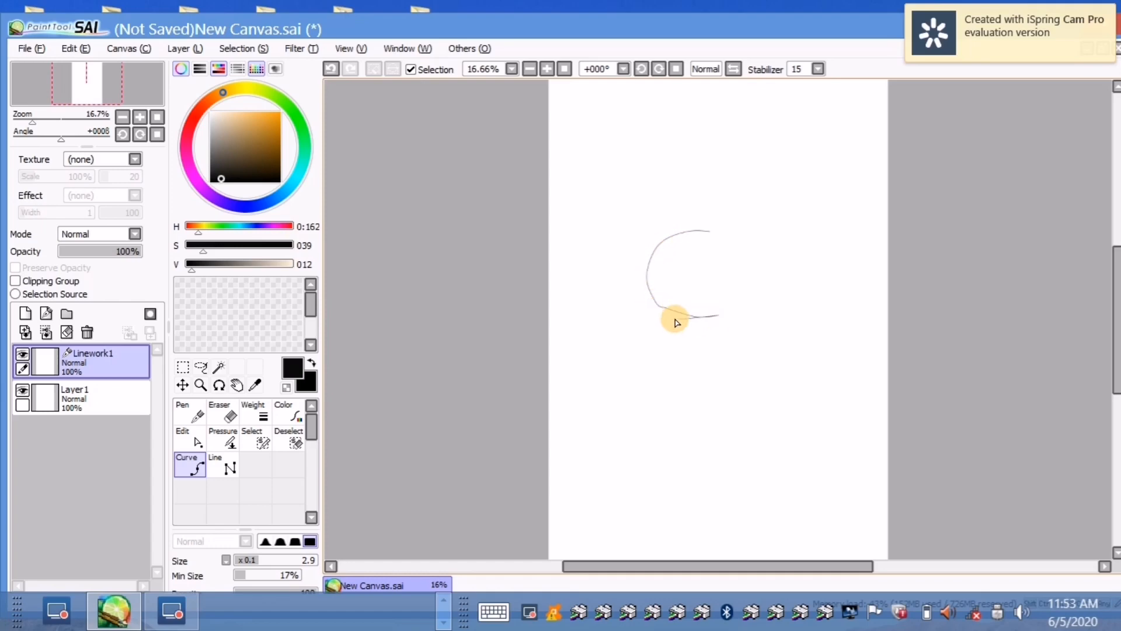
key(ctrl+z)
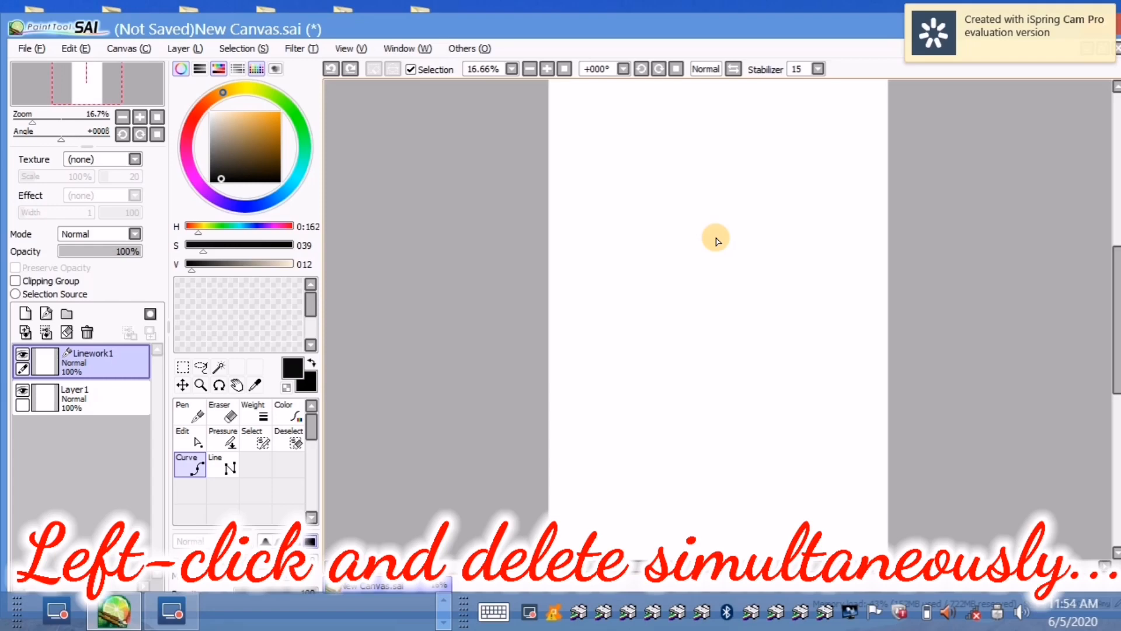
- Draw a smooth circle on the linework layer by adding curve points at one fixed spot while rotating the canvas counter-clockwise in small increments
click(716, 238)
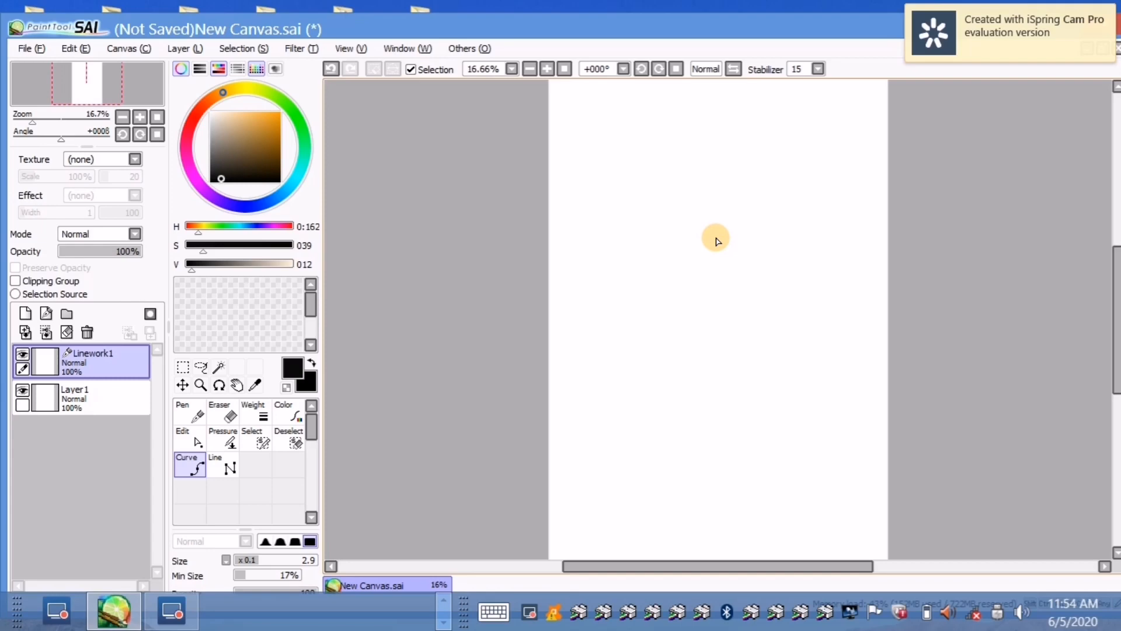
key(Delete)
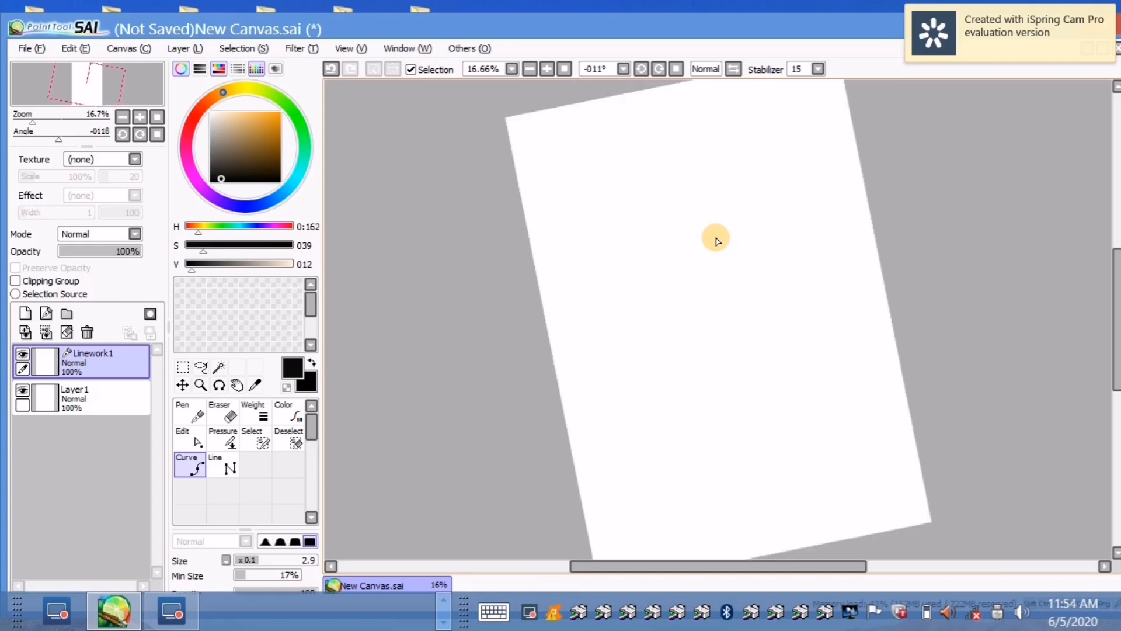
key(Delete)
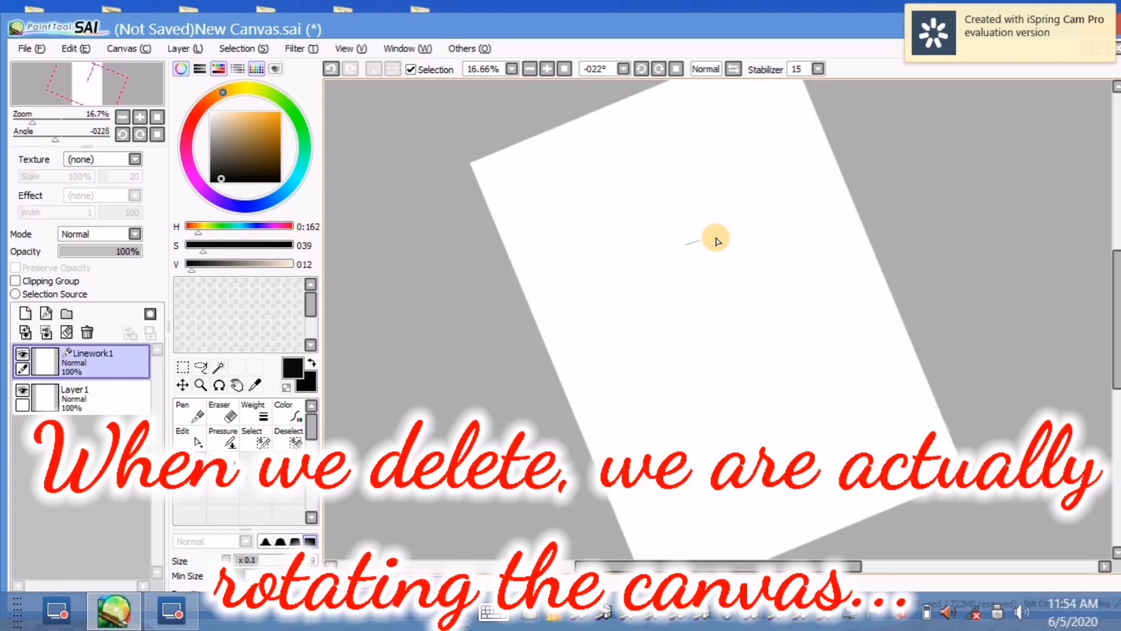
key(Delete)
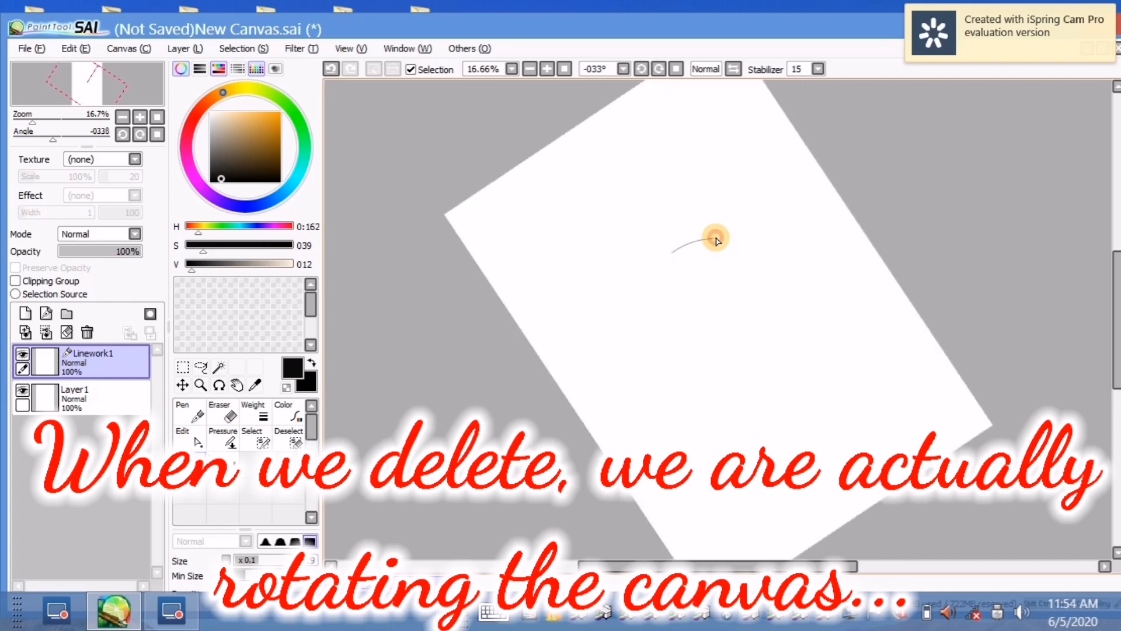
key(Delete)
key(Delete)
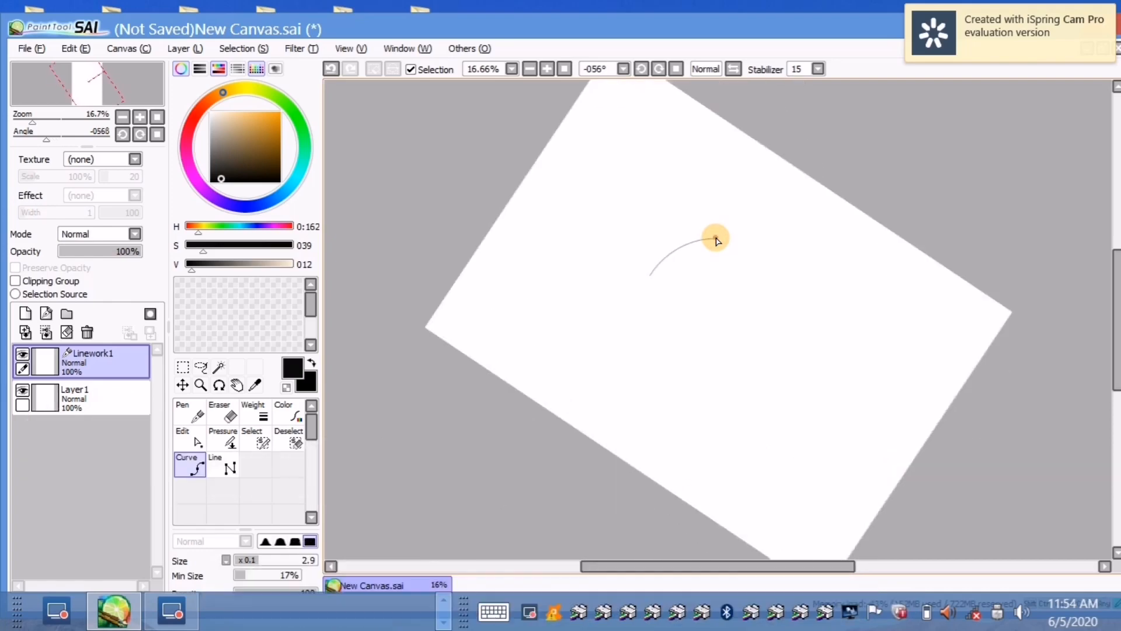
key(Delete)
key(Delete)
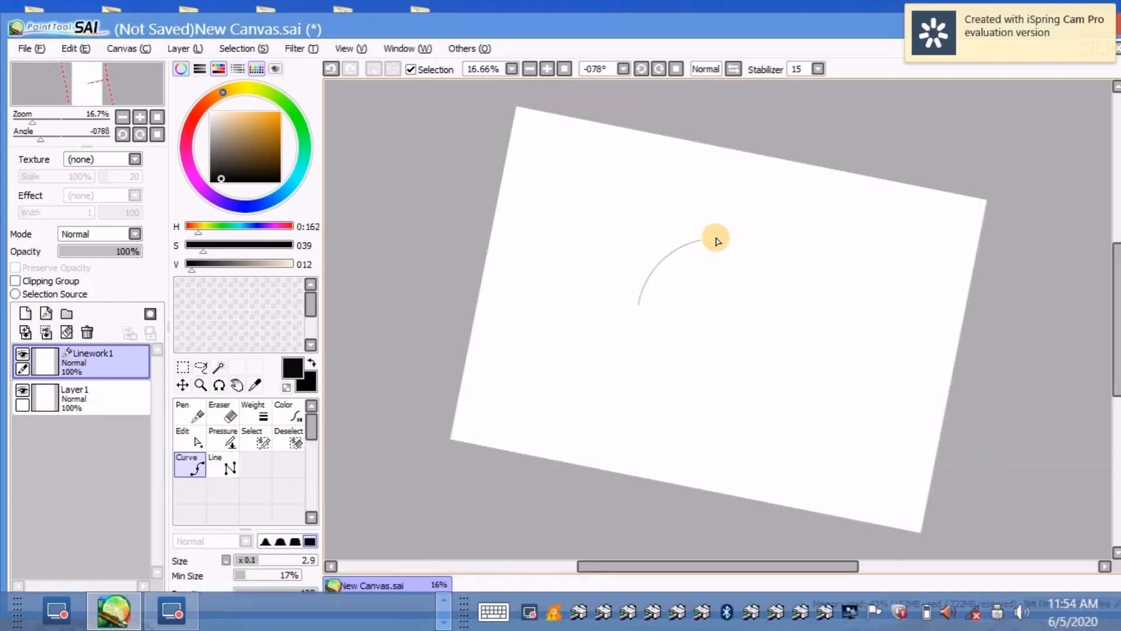
key(Delete)
key(Delete)
key(Delete)
key(Delete)
key(Delete)
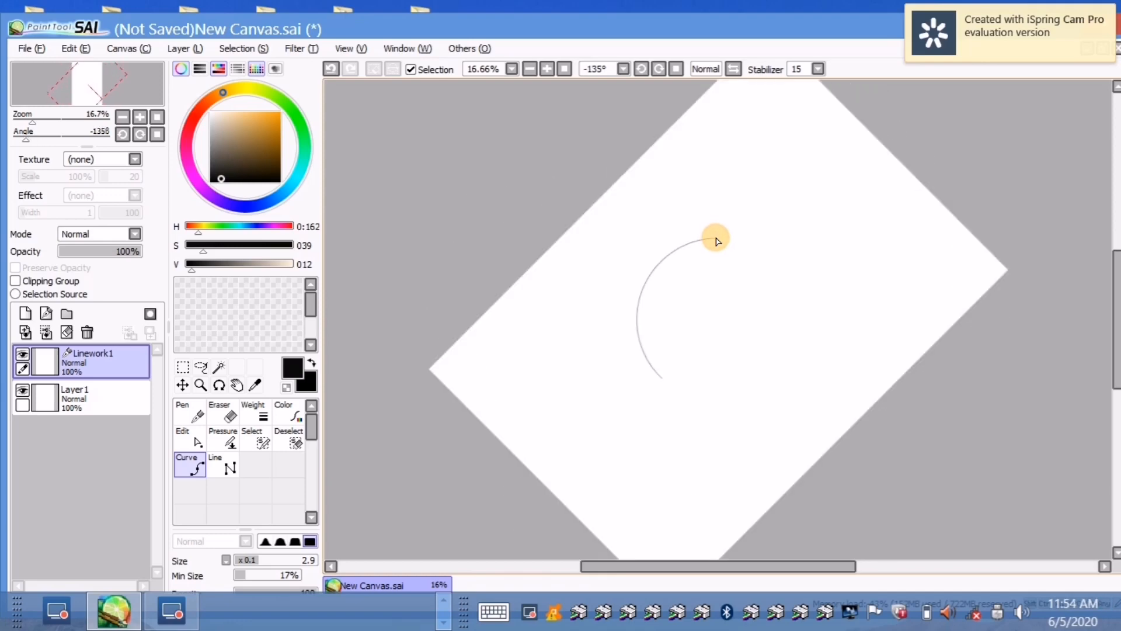
key(Delete)
key(Delete)
key(Delete)
key(Delete)
key(Delete)
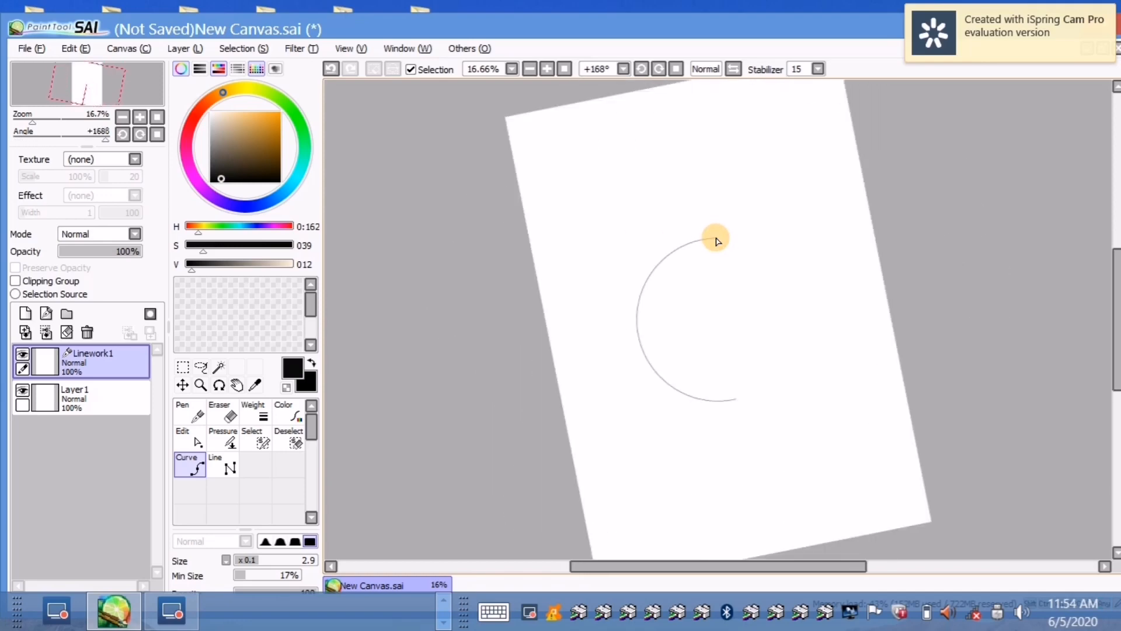
key(Delete)
key(Delete)
key(Delete)
key(Delete)
key(Delete)
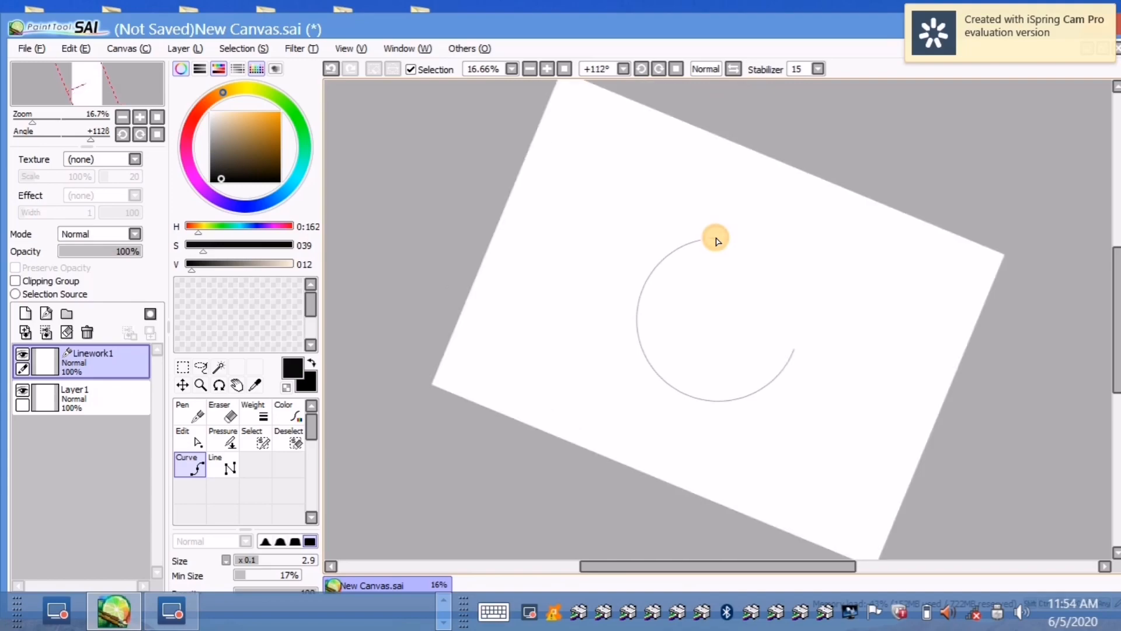
key(Delete)
key(Delete)
key(Delete)
key(Delete)
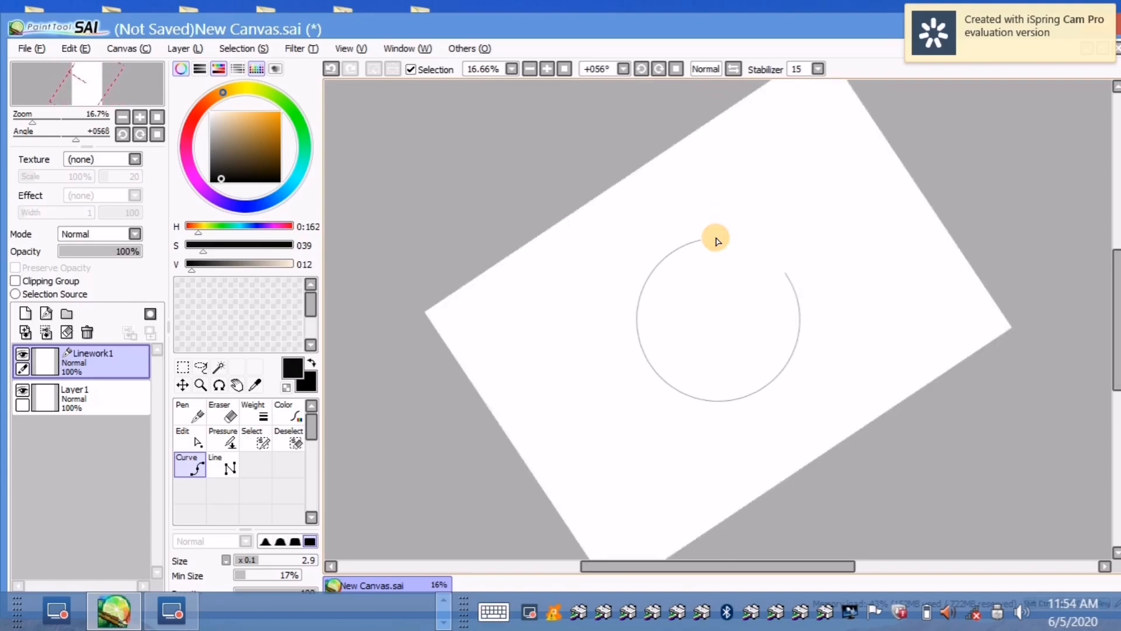
key(Delete)
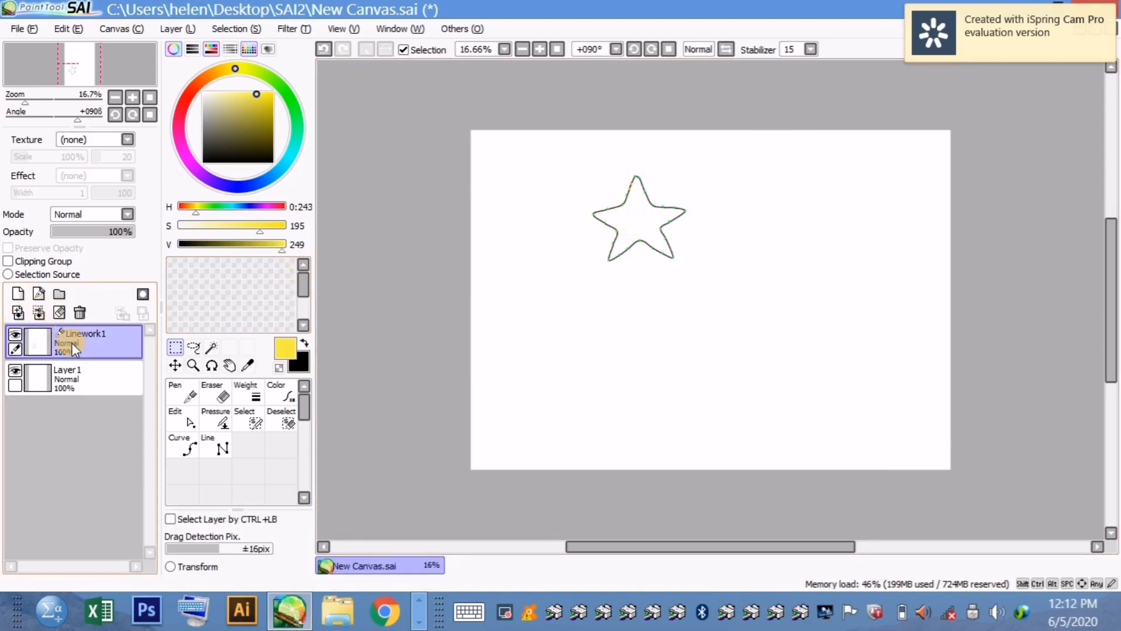
- Merge the star's Linework1 layer down into Layer1
click(74, 379)
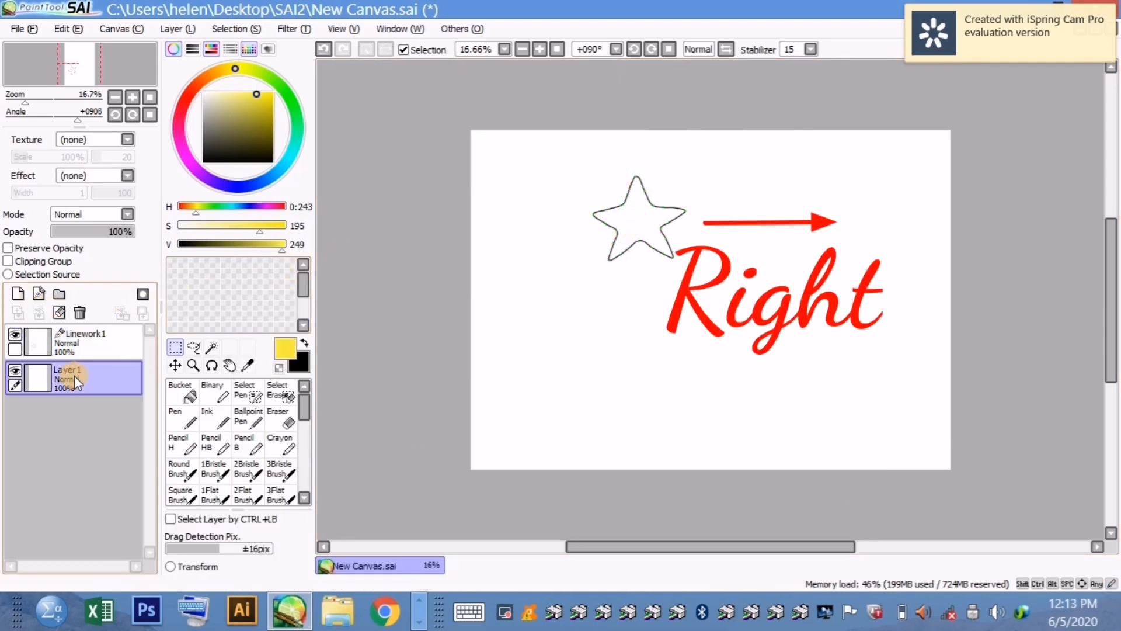
click(93, 342)
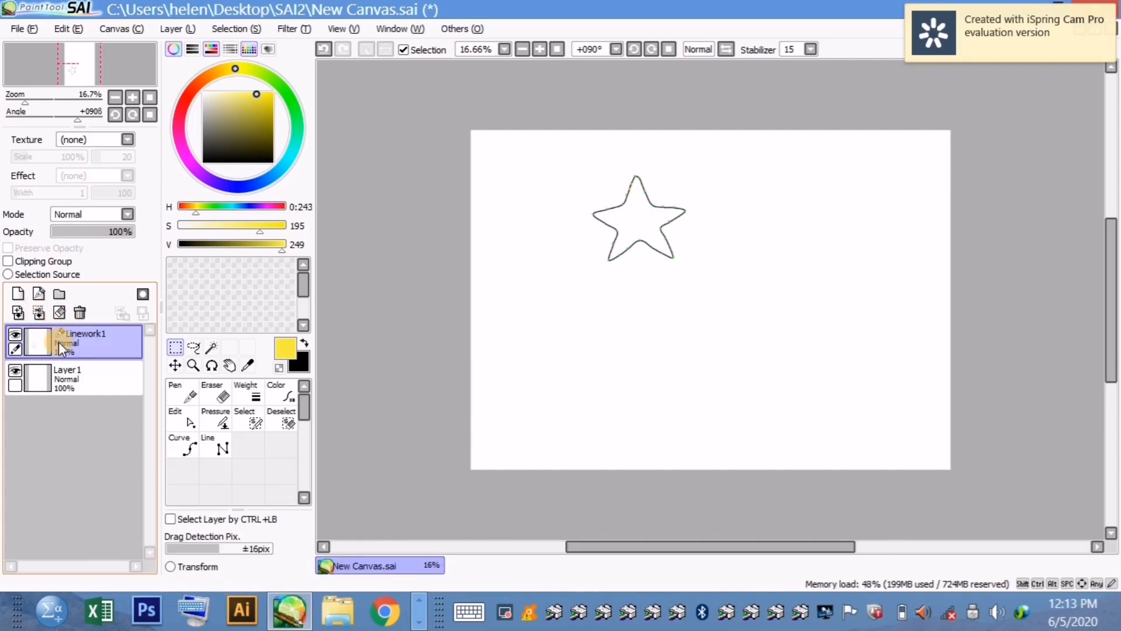
click(38, 312)
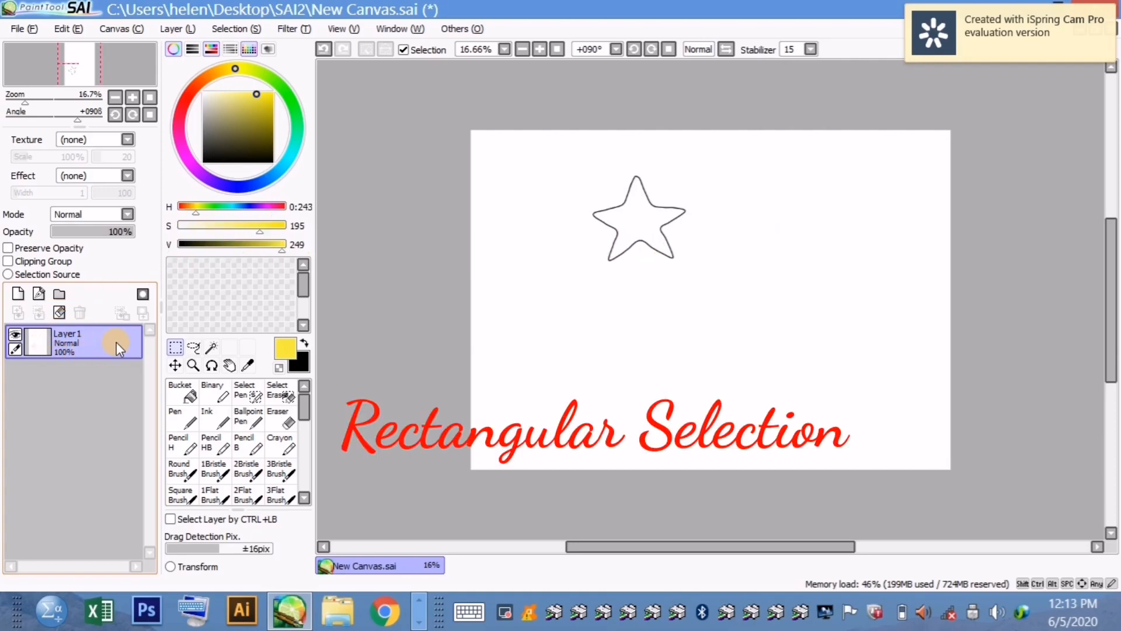
- Enclose the star in a rectangular selection and move it to the canvas's upper-right corner
click(175, 348)
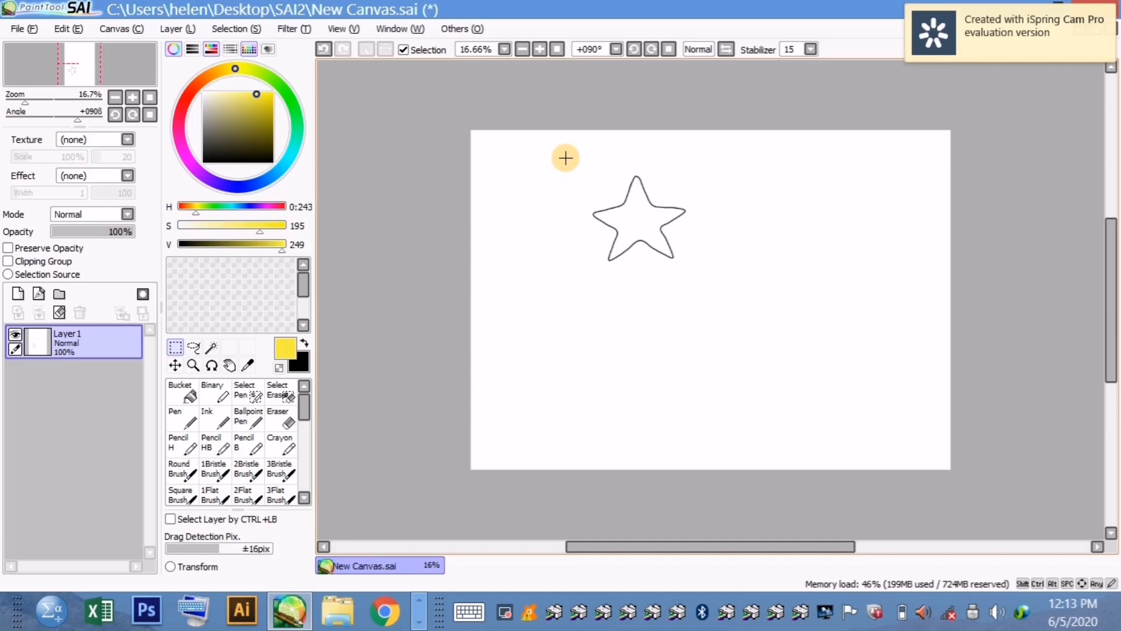
drag(566, 157, 722, 290)
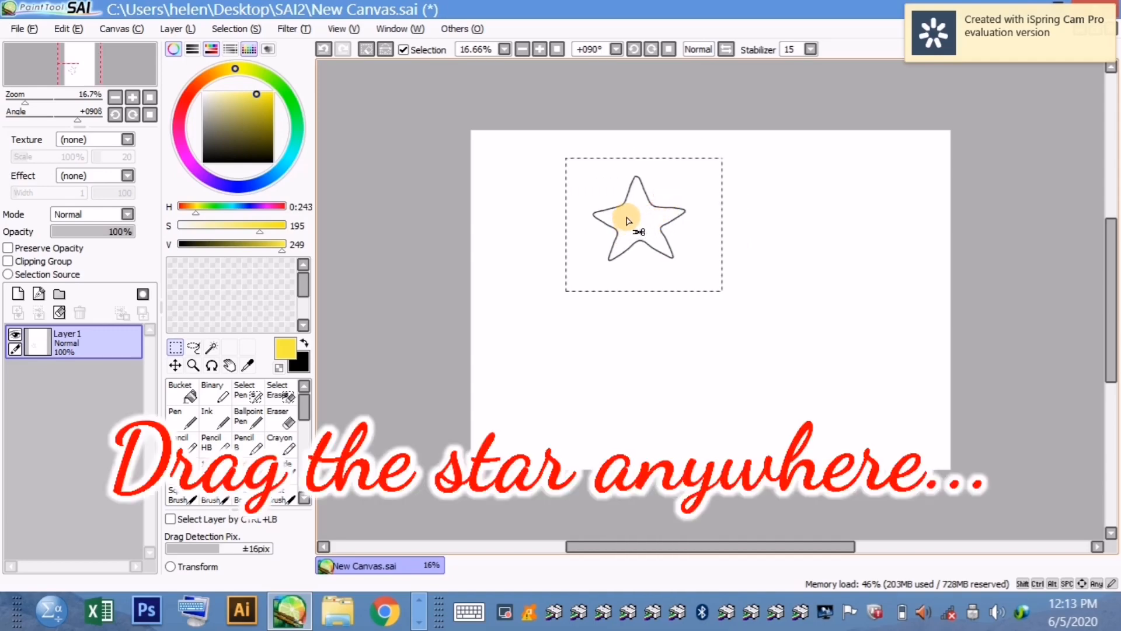
drag(626, 225, 893, 325)
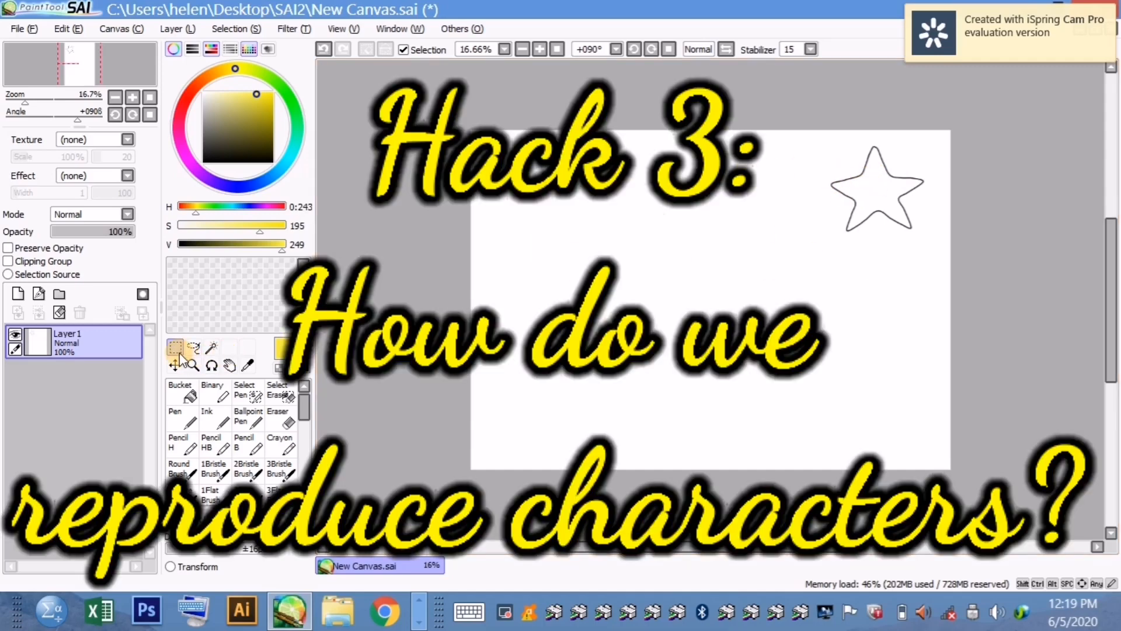
- Enclose the star in a rectangular selection, then copy it and paste it onto a new layer
click(179, 352)
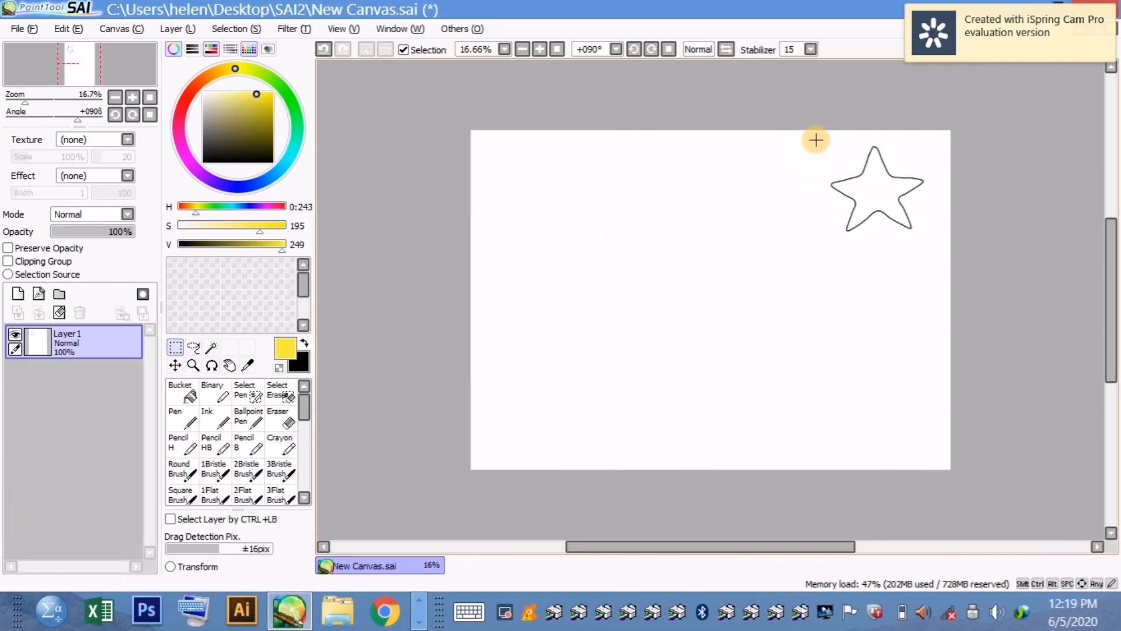
drag(814, 134, 937, 255)
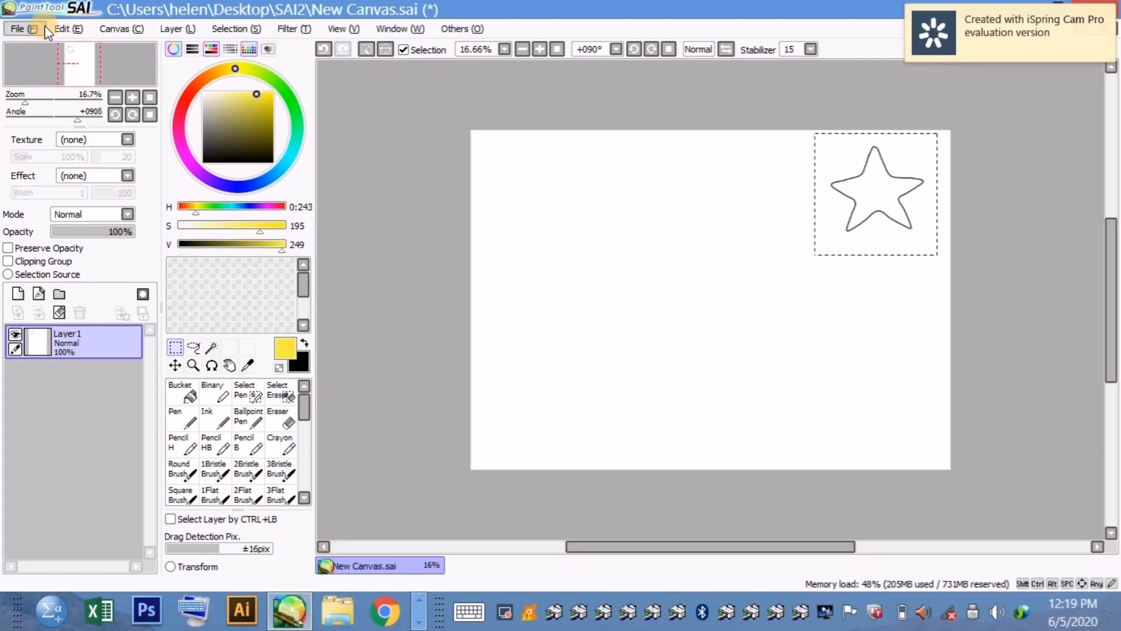
click(68, 28)
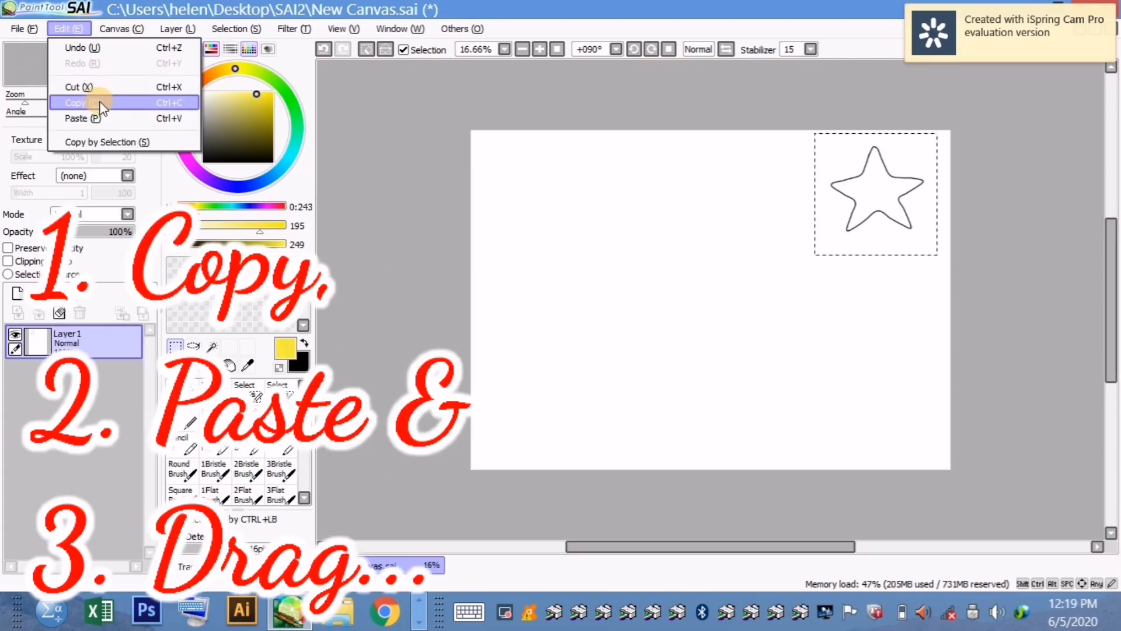
click(100, 103)
click(68, 28)
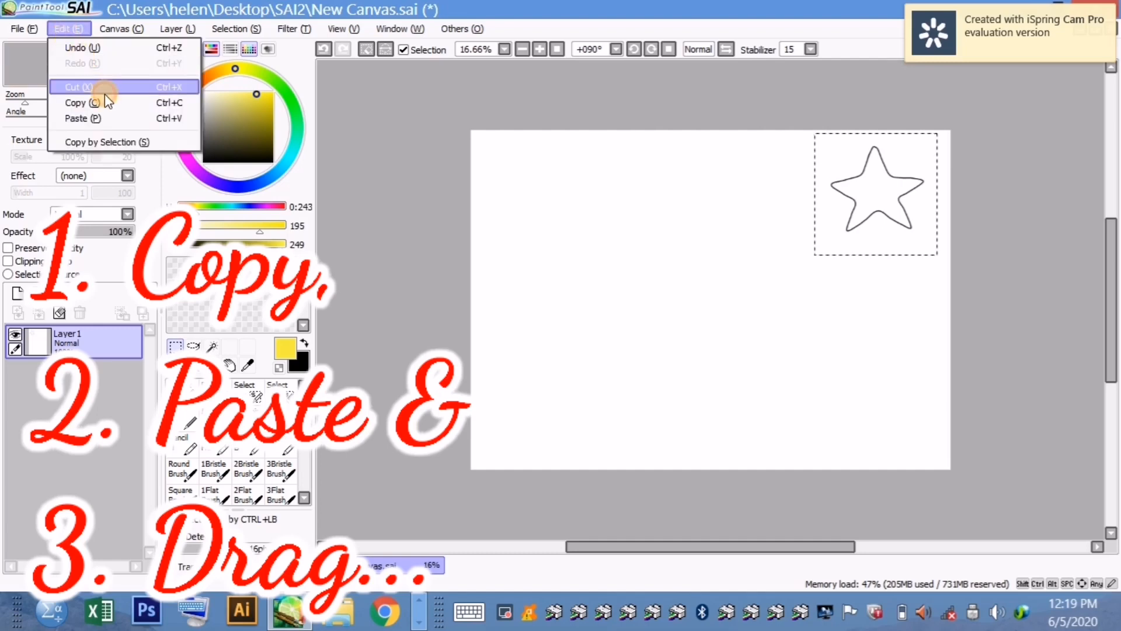
click(121, 118)
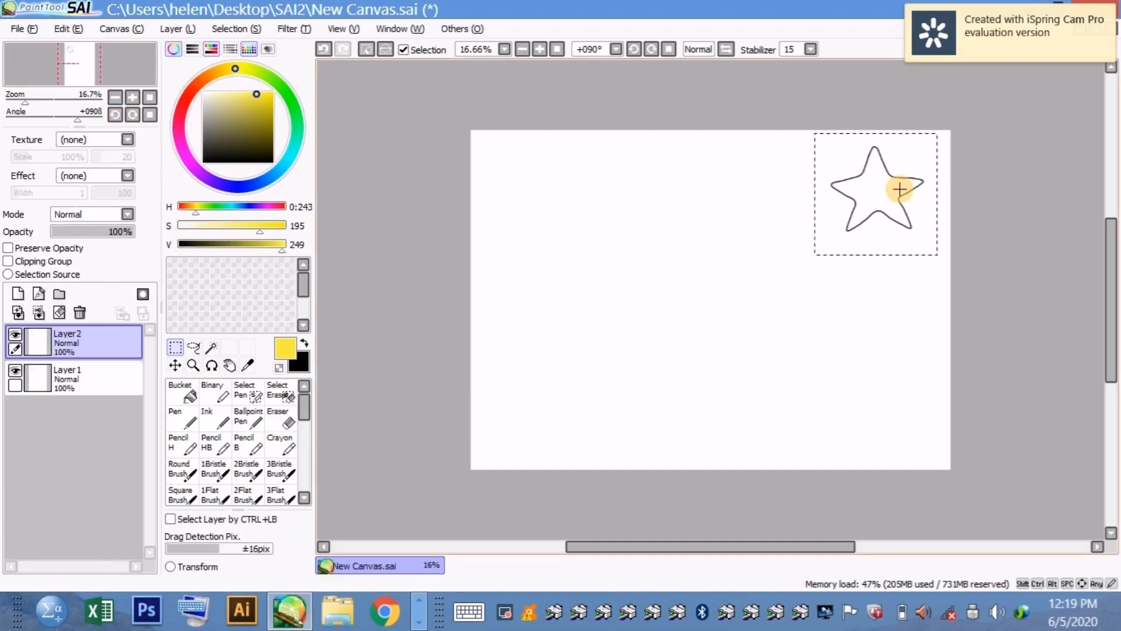
- Move the pasted star to the canvas's upper-left area and paste another copy onto a further layer
drag(873, 193, 551, 220)
key(ctrl+v)
drag(551, 224, 547, 215)
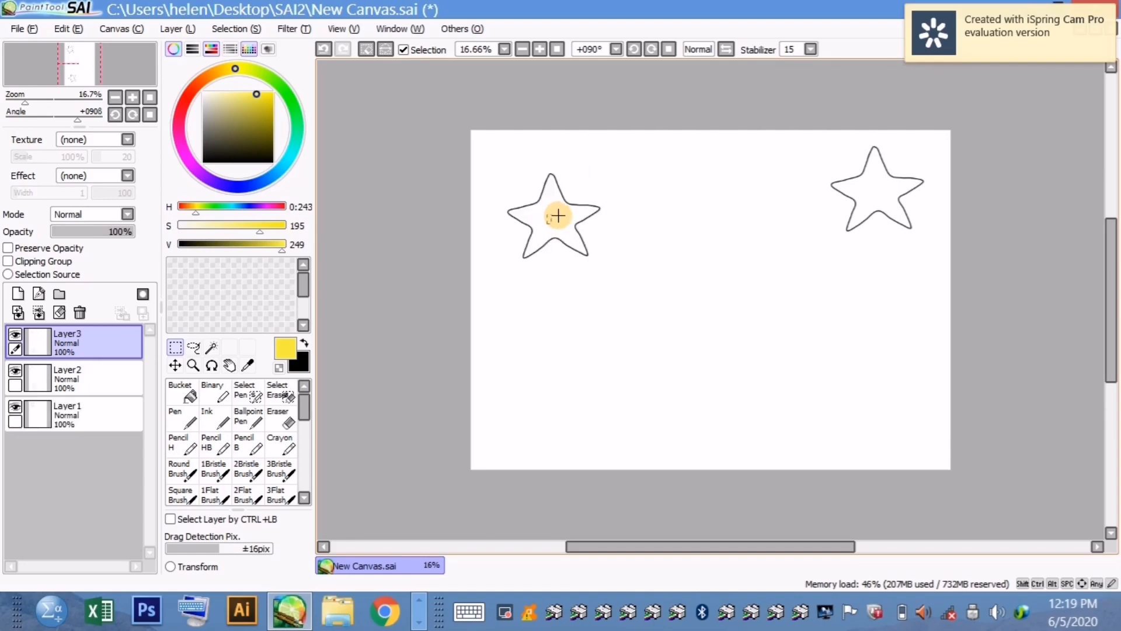
- Copy the upper-left star, then paste two copies onto new layers, placing one at the canvas centre and one at the top middle
drag(494, 159, 597, 264)
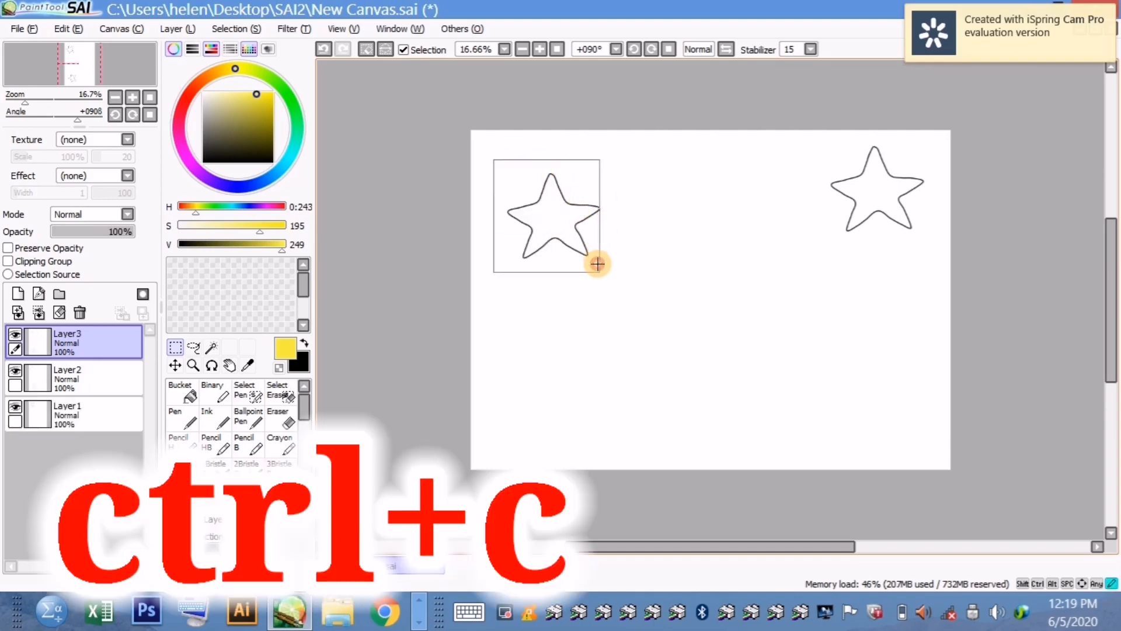
key(ctrl+c)
key(ctrl+v)
drag(555, 233, 739, 309)
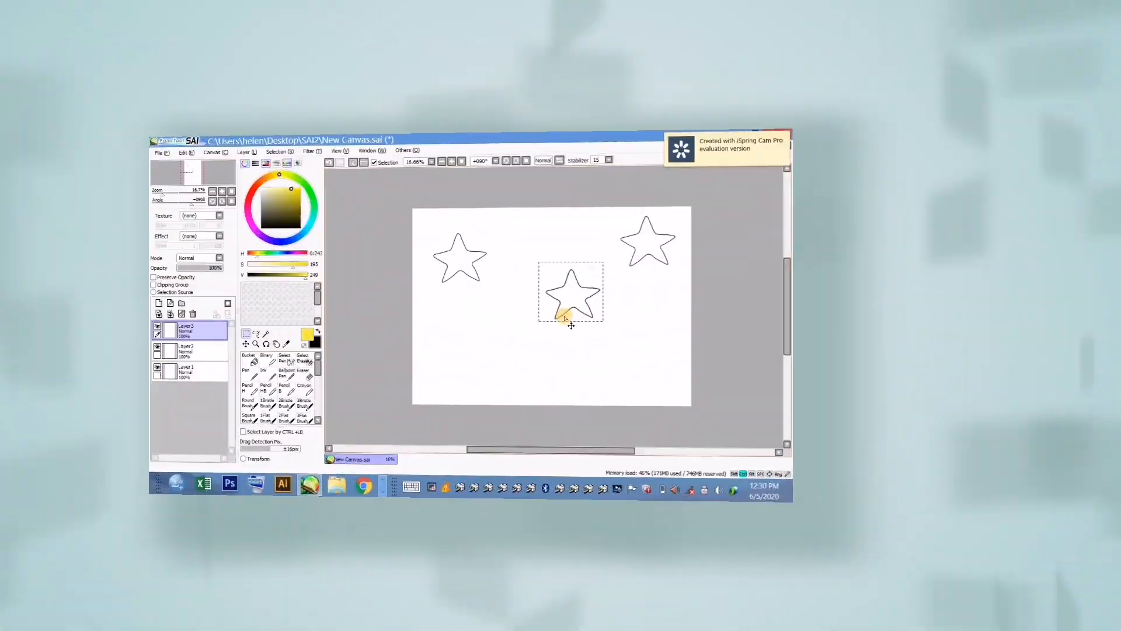
key(ctrl+v)
drag(571, 300, 525, 242)
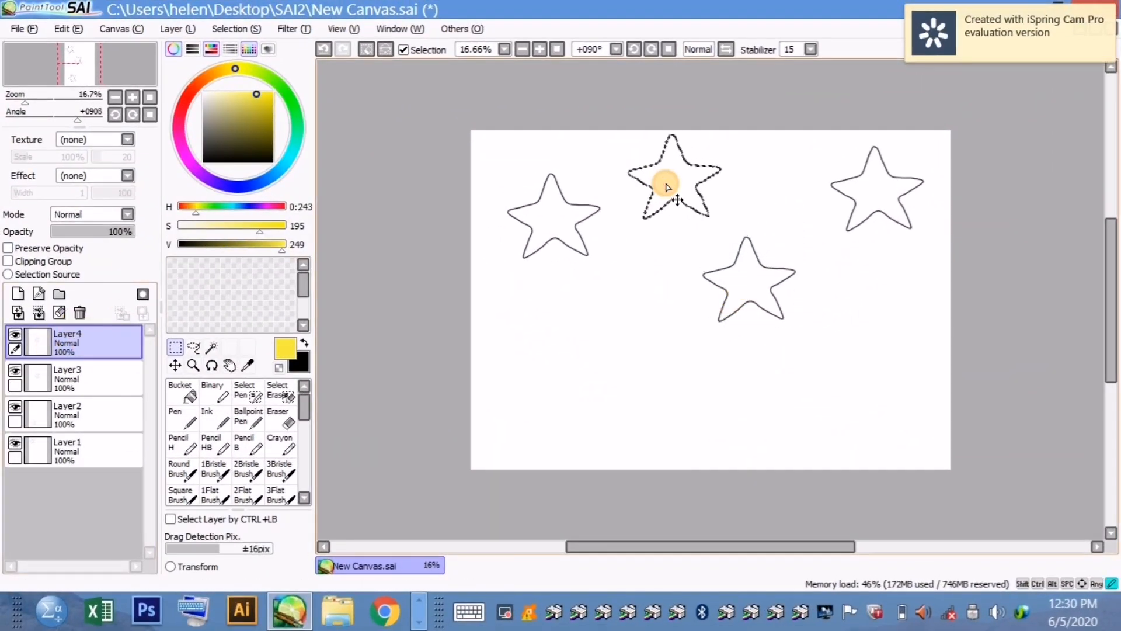
- Paste another copy of the star onto a new layer and place it directly below the upper-right star
drag(700, 228, 797, 327)
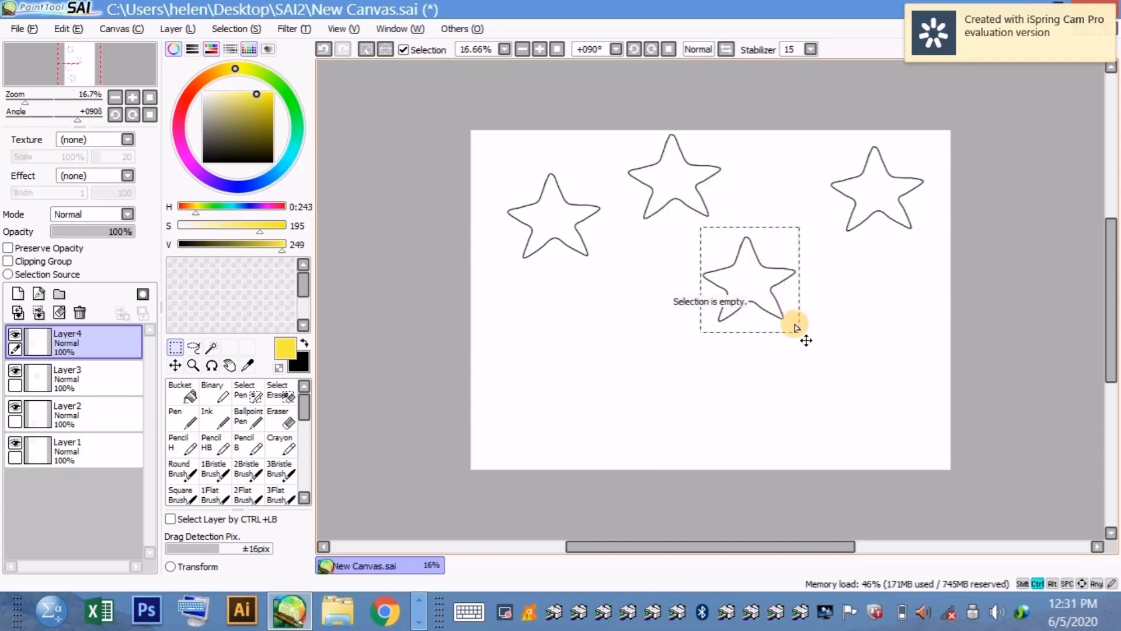
key(ctrl+v)
drag(754, 280, 886, 281)
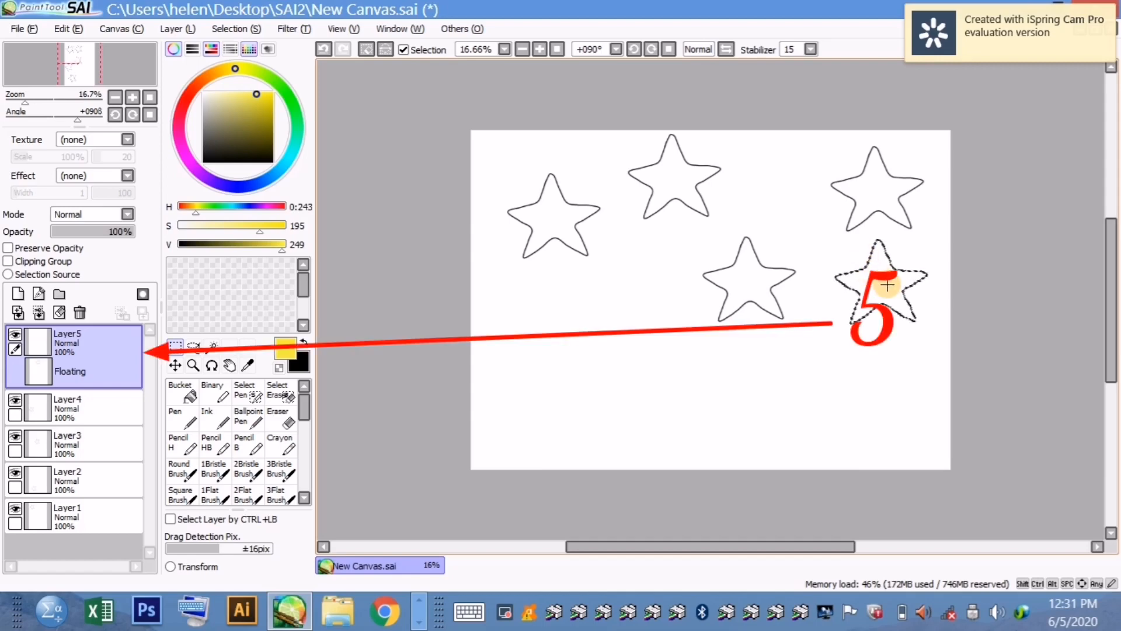
click(825, 233)
- Use Transform to scale the lower-right star on Layer5 proportionally to about half size, then move it near the canvas's right edge
mouse_move(823, 233)
mouse_down()
mouse_move(926, 275)
mouse_move(939, 338)
mouse_up()
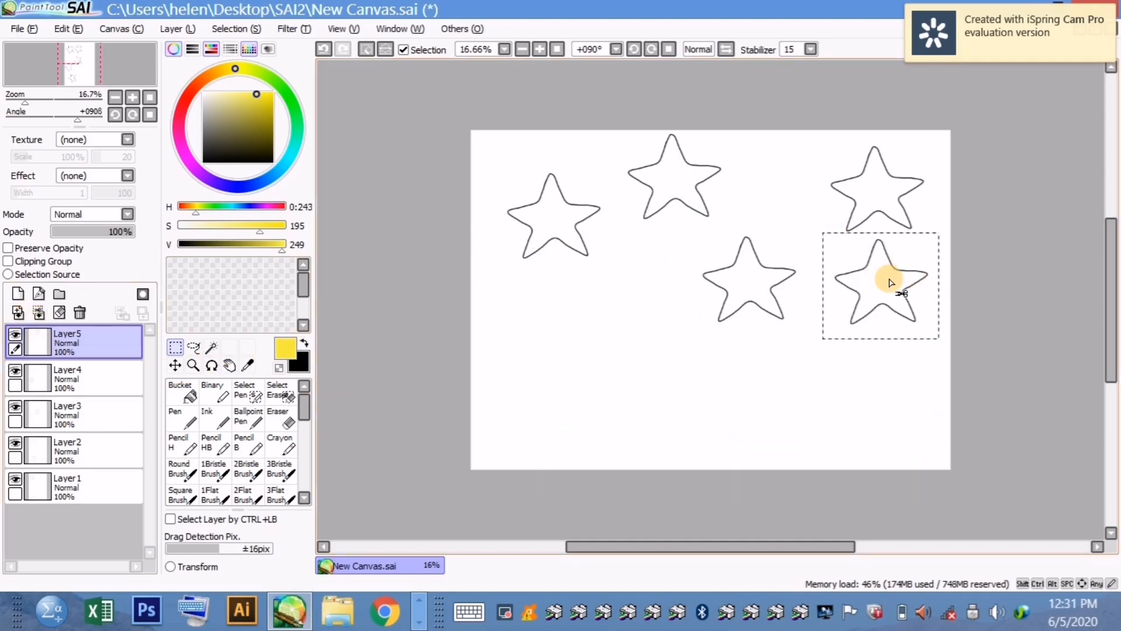
click(170, 30)
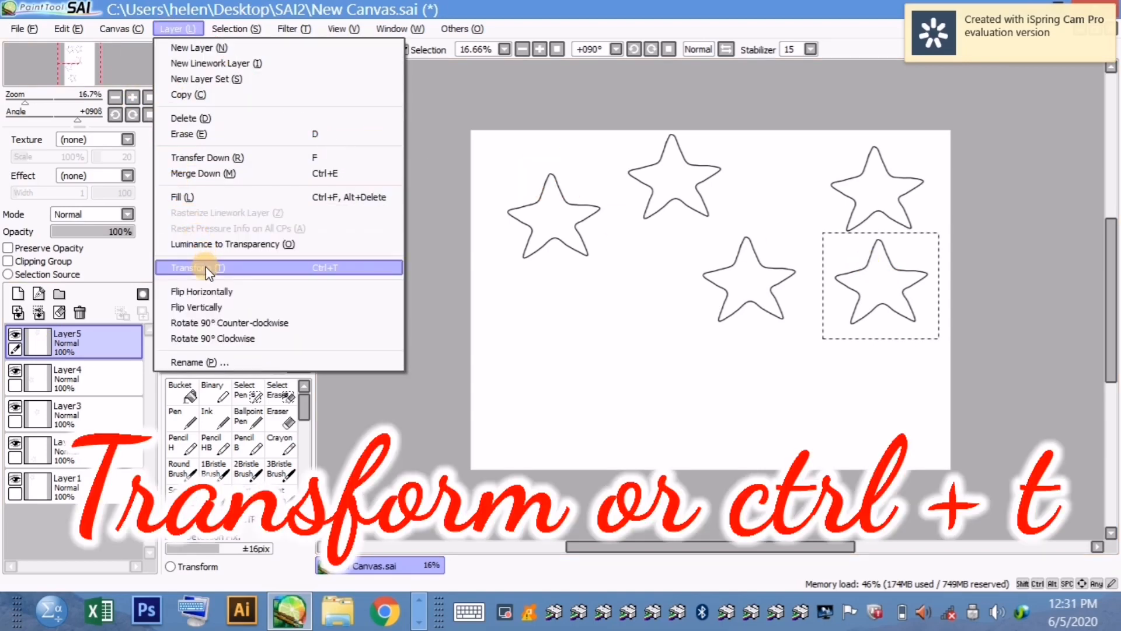
click(341, 267)
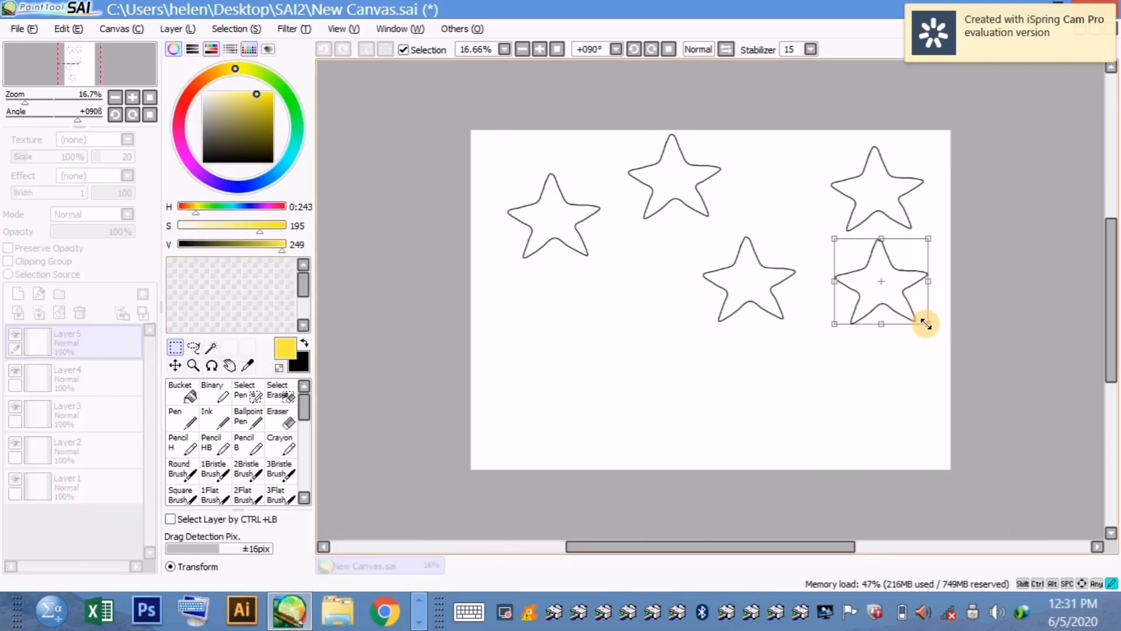
mouse_move(926, 325)
mouse_down()
mouse_move(884, 300)
mouse_move(862, 316)
mouse_move(856, 376)
mouse_move(898, 270)
mouse_move(916, 321)
mouse_up()
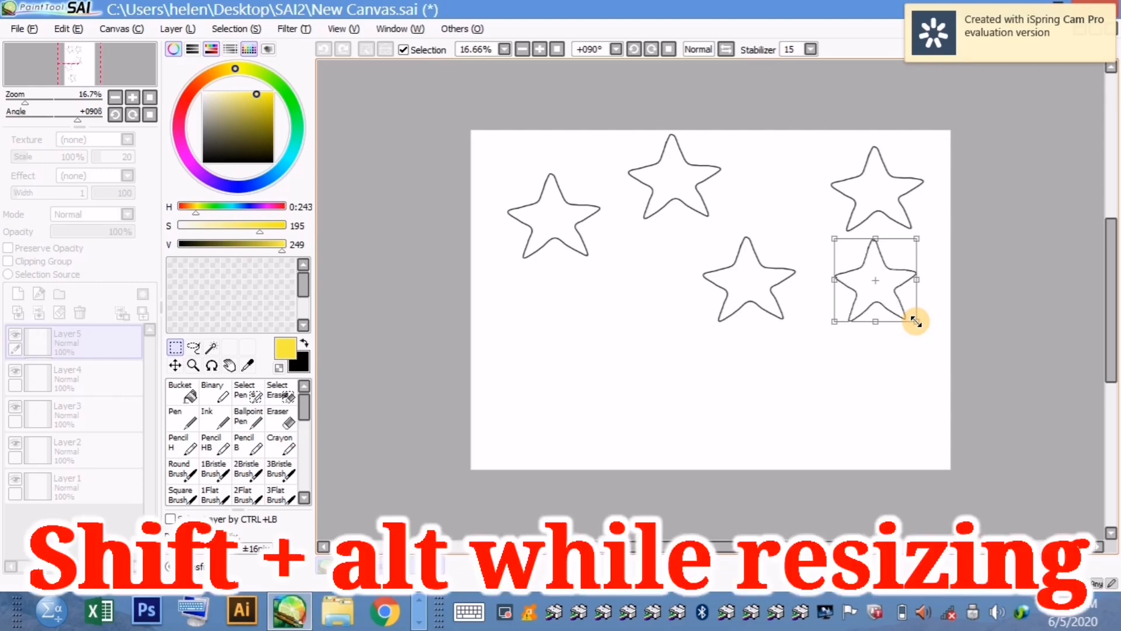
drag(915, 321, 870, 354)
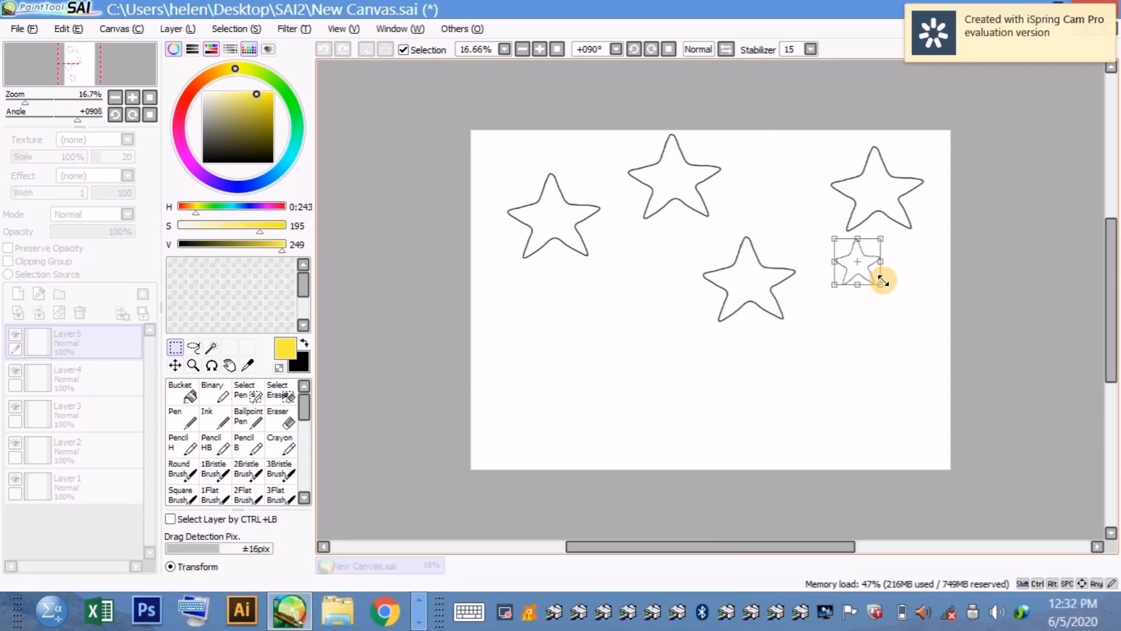
key(Return)
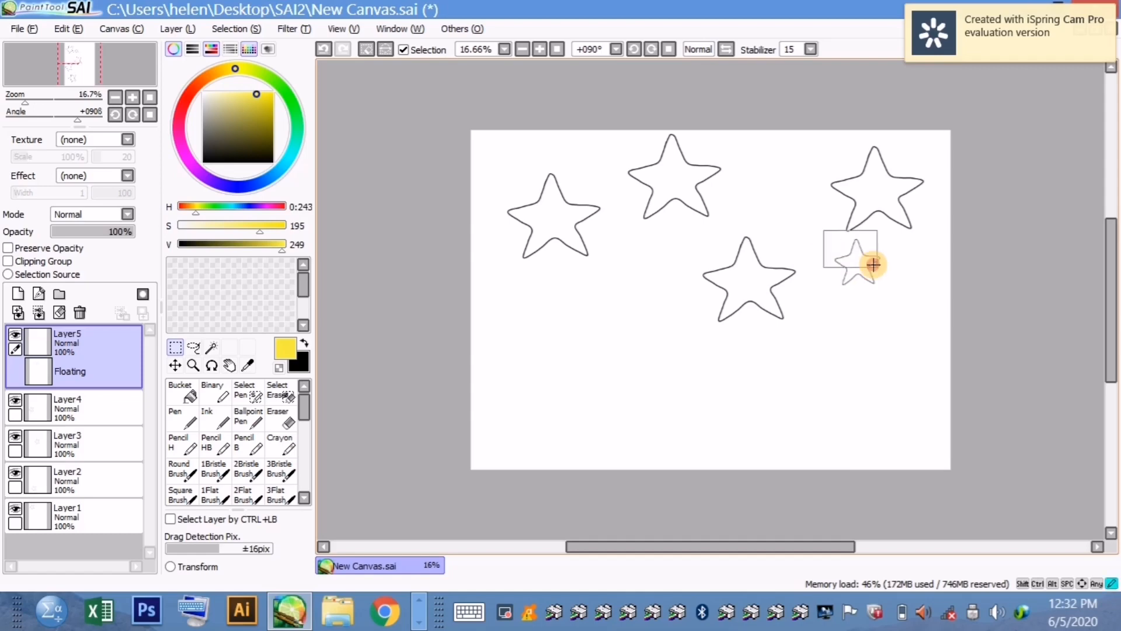
drag(874, 264, 892, 327)
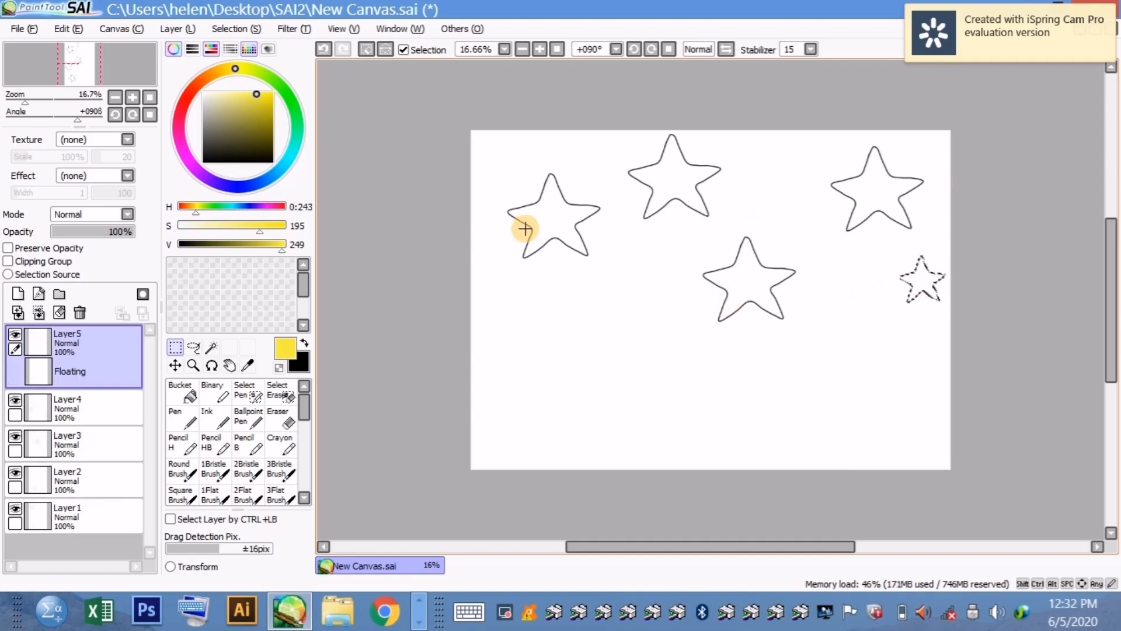
- Scale the top-middle star on Layer4 to about half size with Transform and move it slightly to the right
click(125, 406)
drag(620, 131, 675, 169)
click(180, 28)
click(223, 262)
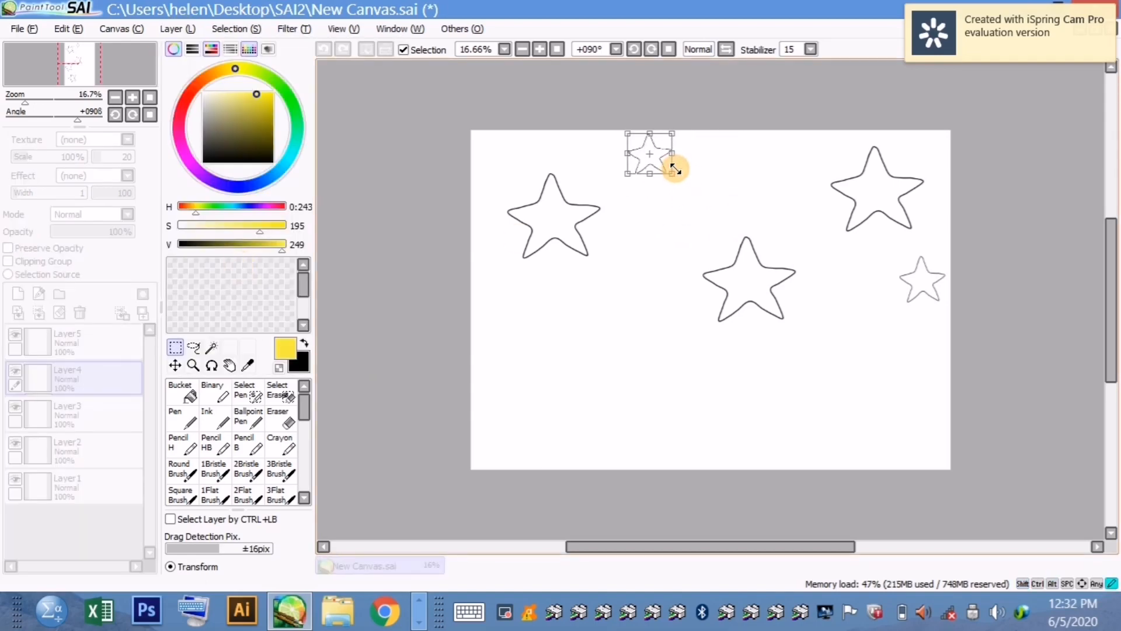
key(Return)
drag(621, 130, 710, 166)
click(744, 282)
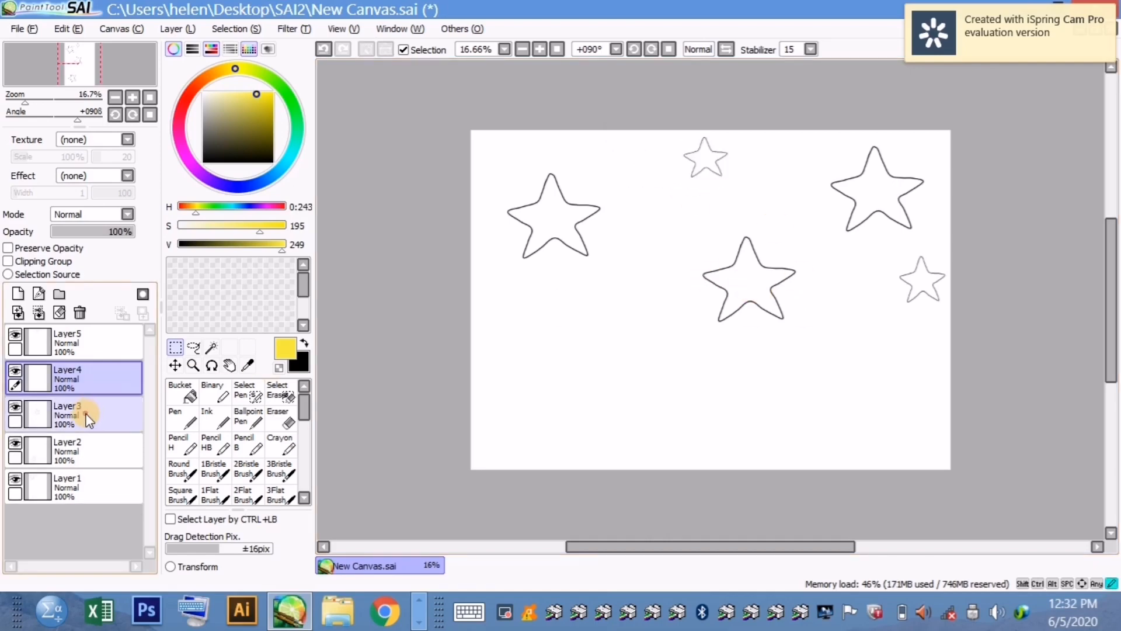
- Scale the central star on Layer3 proportionally to about two thirds of its size with Transform
click(88, 420)
drag(695, 225, 763, 276)
key(ctrl+t)
key(Return)
click(650, 258)
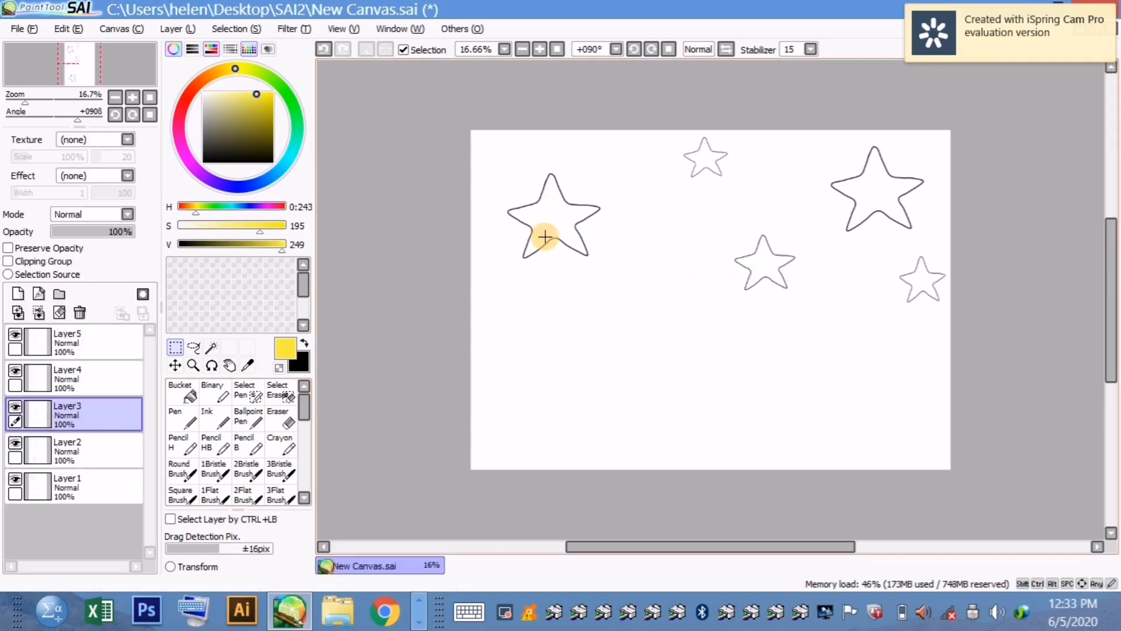
- Scale the upper-left star on Layer2 to about three quarters of its size with Transform and move it slightly to the right
click(88, 450)
mouse_move(507, 166)
mouse_down()
mouse_move(606, 265)
mouse_move(575, 235)
mouse_move(593, 250)
mouse_up()
key(ctrl+t)
key(Return)
drag(545, 215, 598, 227)
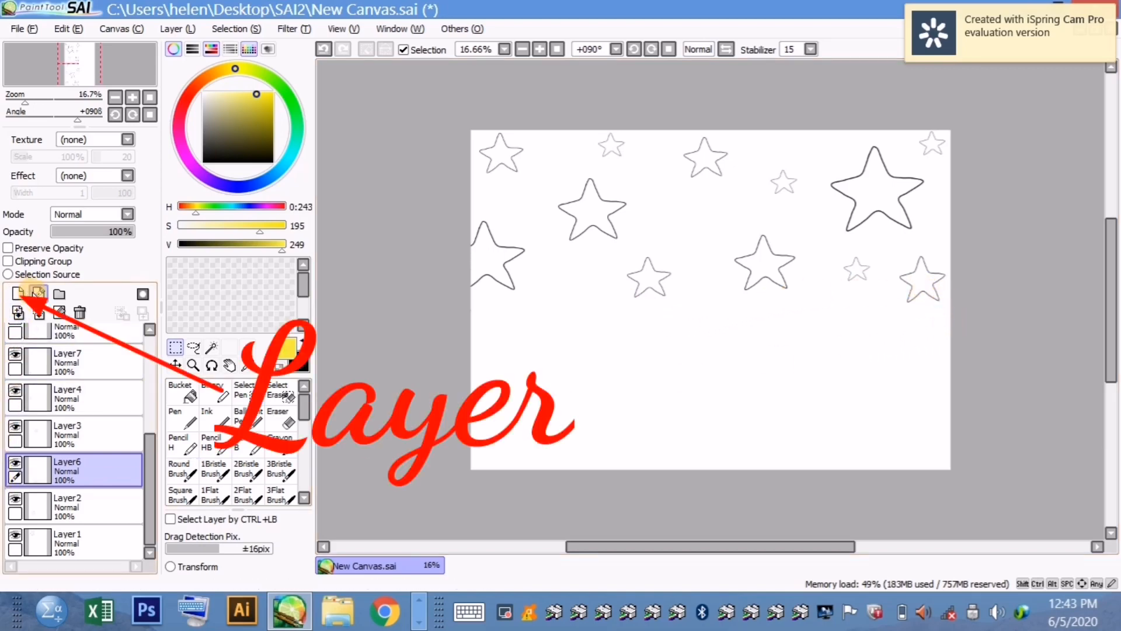
- Create a new layer and move it beneath Layer1 at the bottom of the layer stack
scroll(87, 467, down, 1)
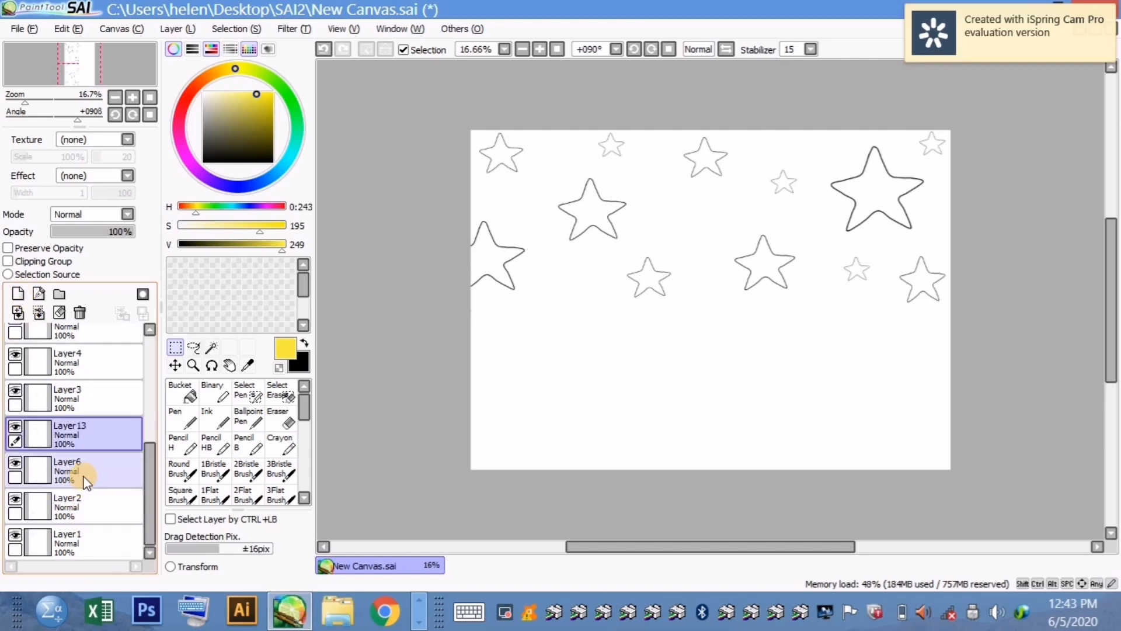
drag(86, 433, 86, 551)
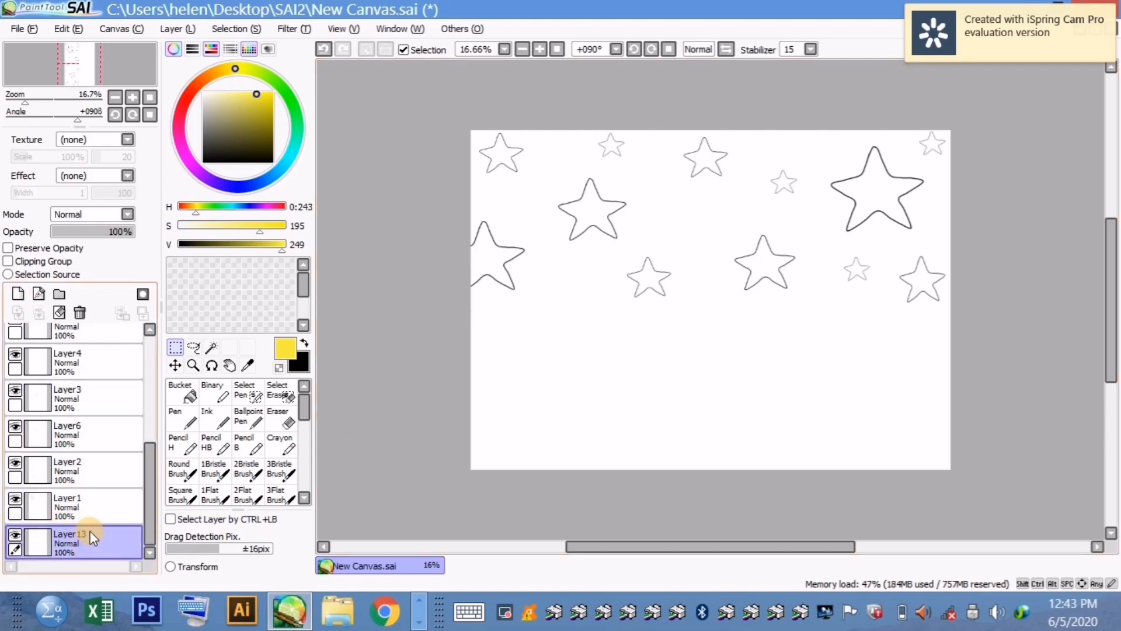
- Select the background around the stars with the Magic Wand and fill it with dark olive using the Bucket tool
click(211, 348)
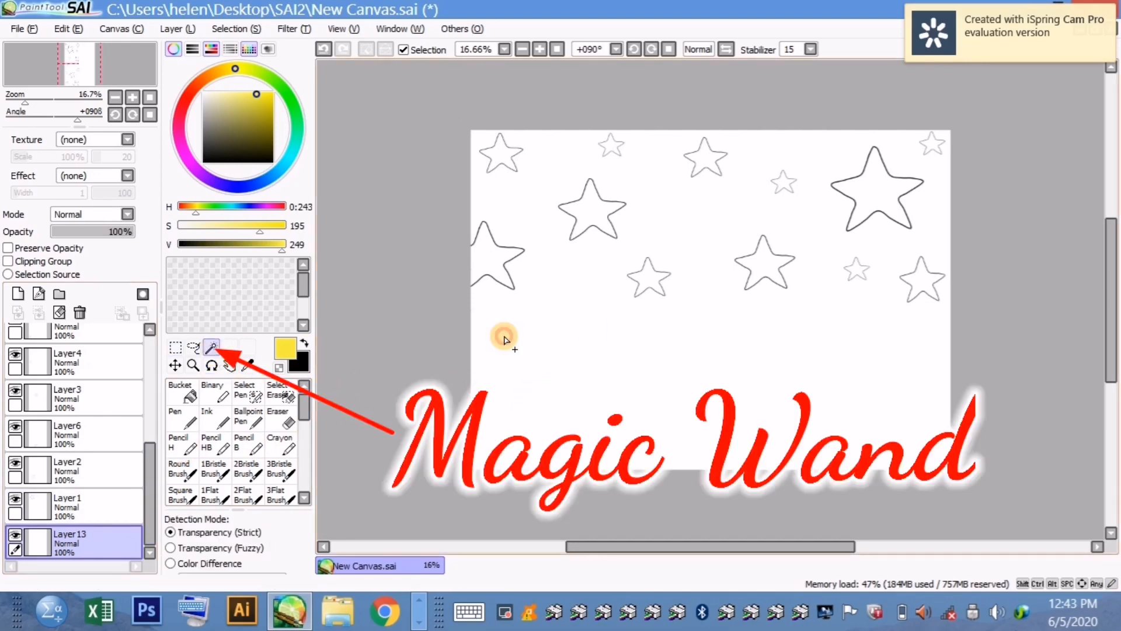
click(569, 360)
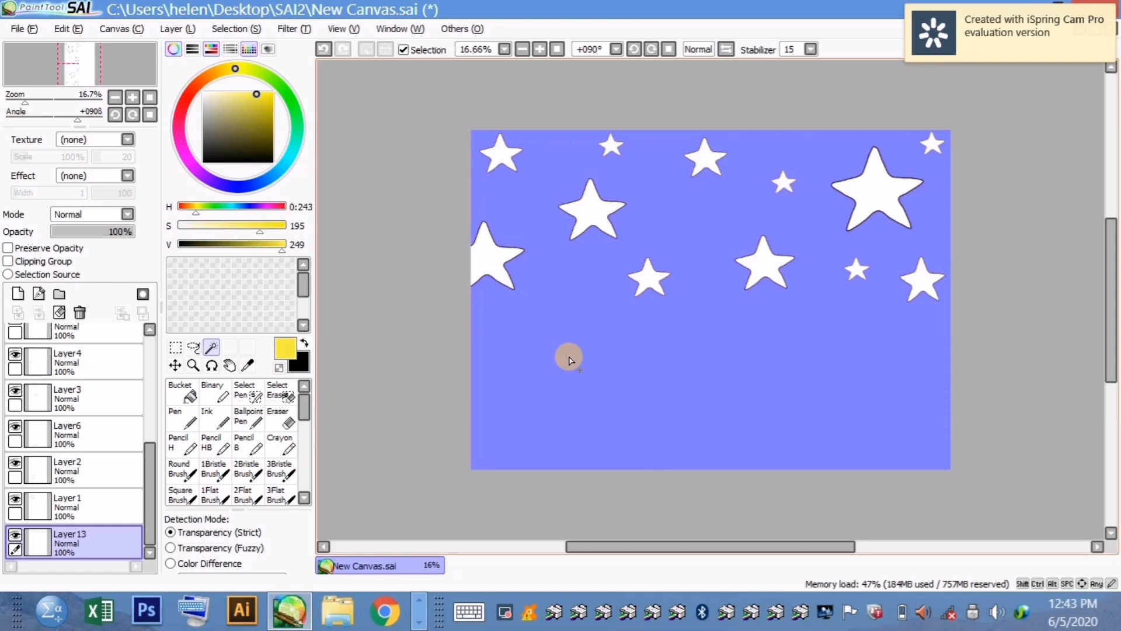
click(179, 403)
click(255, 146)
click(677, 352)
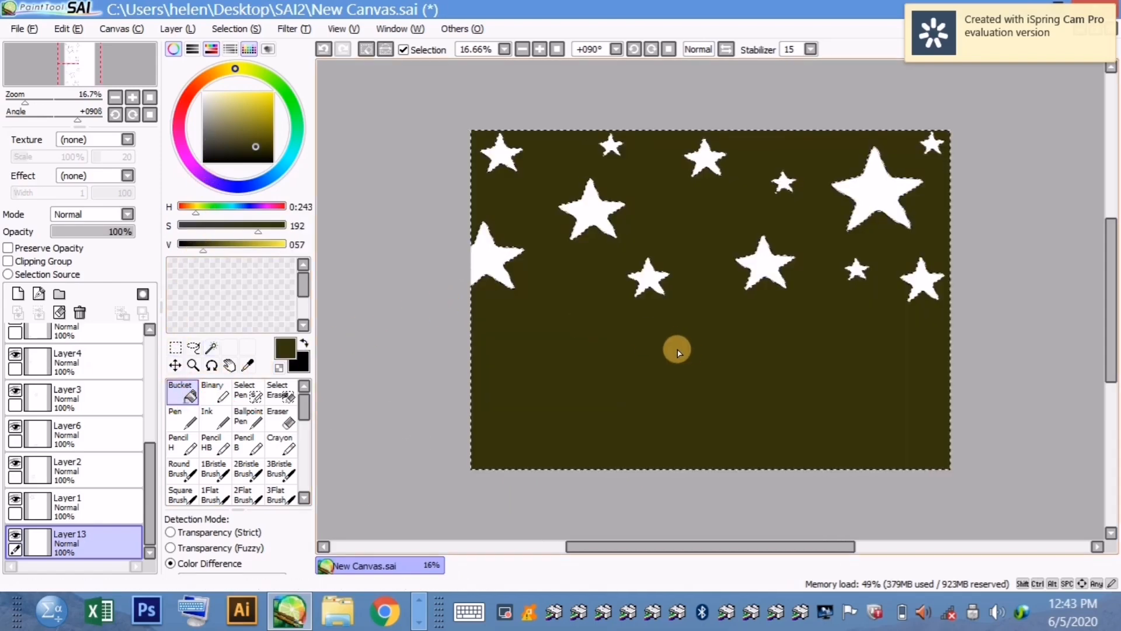
- Paint near-black rolling hills across the lower half of the canvas with the Round Brush at size 325, then clear the selection
click(183, 472)
click(254, 156)
mouse_move(470, 353)
mouse_down()
mouse_move(543, 320)
mouse_move(582, 331)
mouse_move(614, 363)
mouse_move(714, 316)
mouse_move(873, 347)
mouse_move(811, 363)
mouse_move(961, 310)
mouse_move(906, 345)
mouse_move(635, 395)
mouse_move(707, 420)
mouse_move(941, 459)
mouse_move(705, 479)
mouse_move(531, 363)
mouse_move(550, 341)
mouse_up()
click(282, 540)
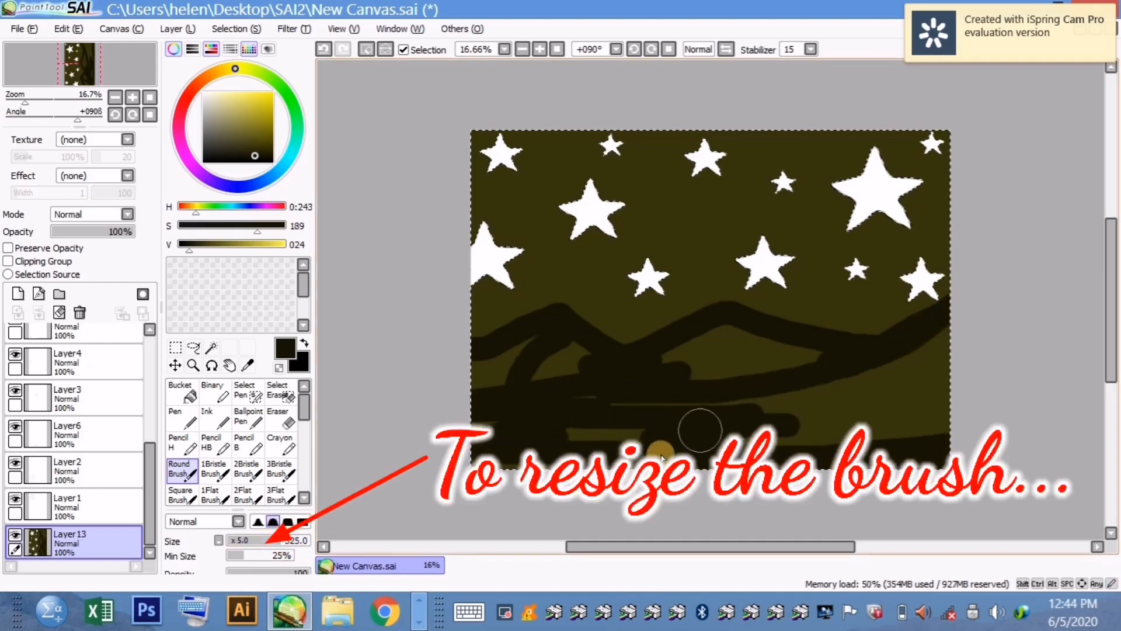
mouse_move(662, 457)
mouse_down()
mouse_move(511, 435)
mouse_move(547, 463)
mouse_move(586, 415)
mouse_move(938, 408)
mouse_move(912, 436)
mouse_move(853, 390)
mouse_move(948, 343)
mouse_move(889, 396)
mouse_move(777, 360)
mouse_move(668, 382)
mouse_move(732, 341)
mouse_move(594, 379)
mouse_move(503, 354)
mouse_move(627, 382)
mouse_up()
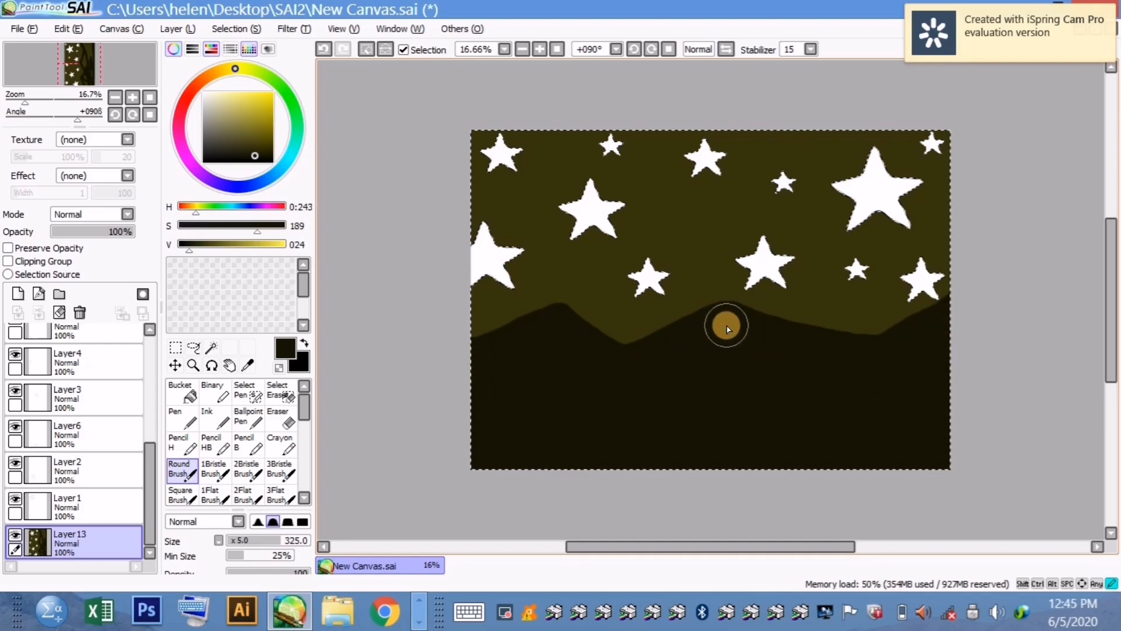
mouse_move(726, 325)
mouse_down()
mouse_move(776, 323)
mouse_move(951, 356)
mouse_move(608, 366)
mouse_move(553, 321)
mouse_move(508, 332)
mouse_move(556, 326)
mouse_move(676, 355)
mouse_up()
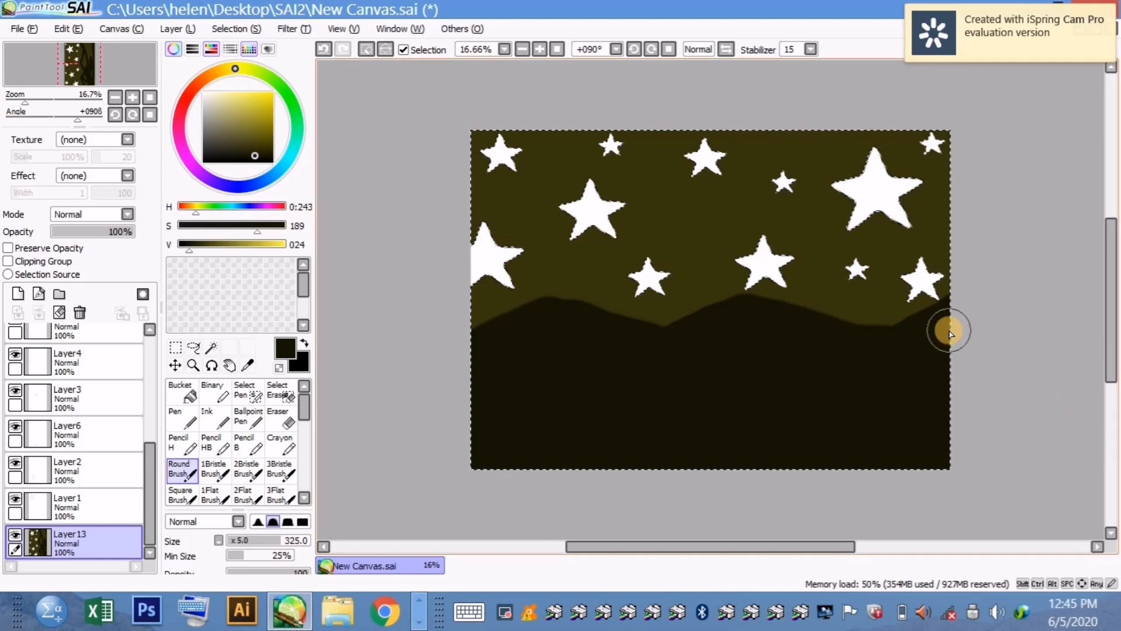
mouse_move(950, 332)
mouse_down()
mouse_move(705, 401)
mouse_move(608, 409)
mouse_move(560, 430)
mouse_move(475, 398)
mouse_up()
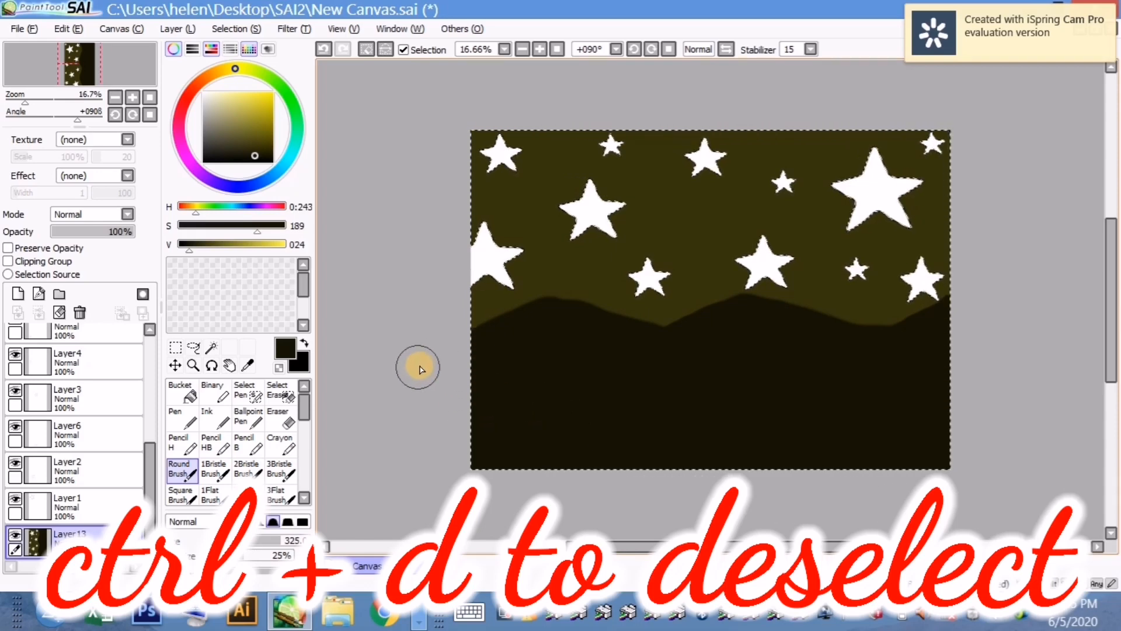
key(ctrl+d)
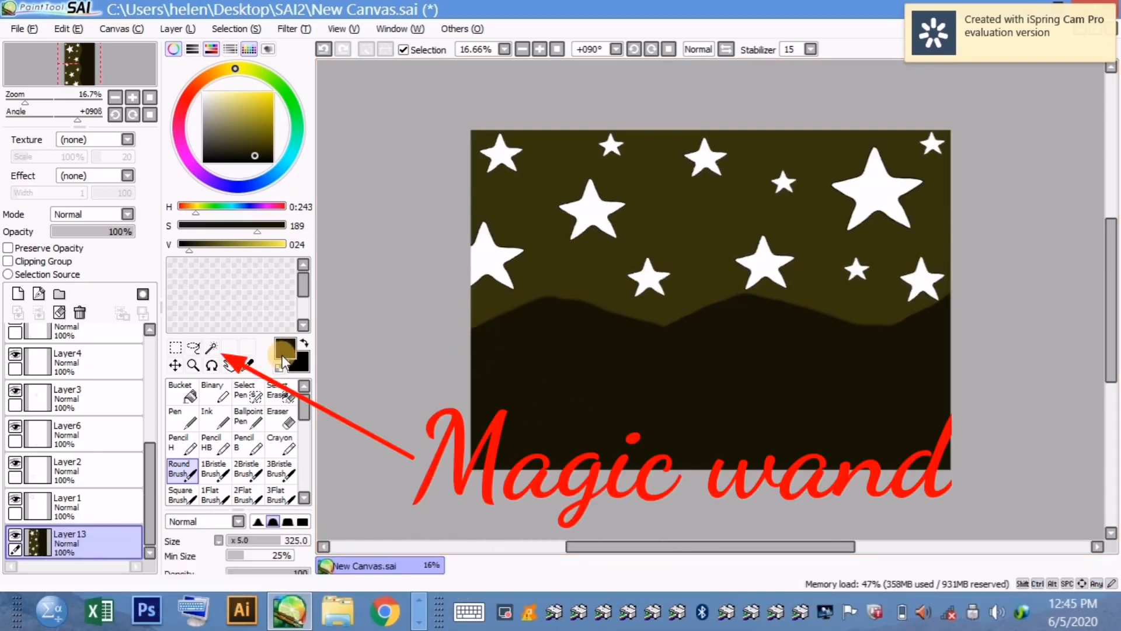
- Select all the stars with the Magic Wand and fill them with bright yellow using the Bucket tool
click(212, 349)
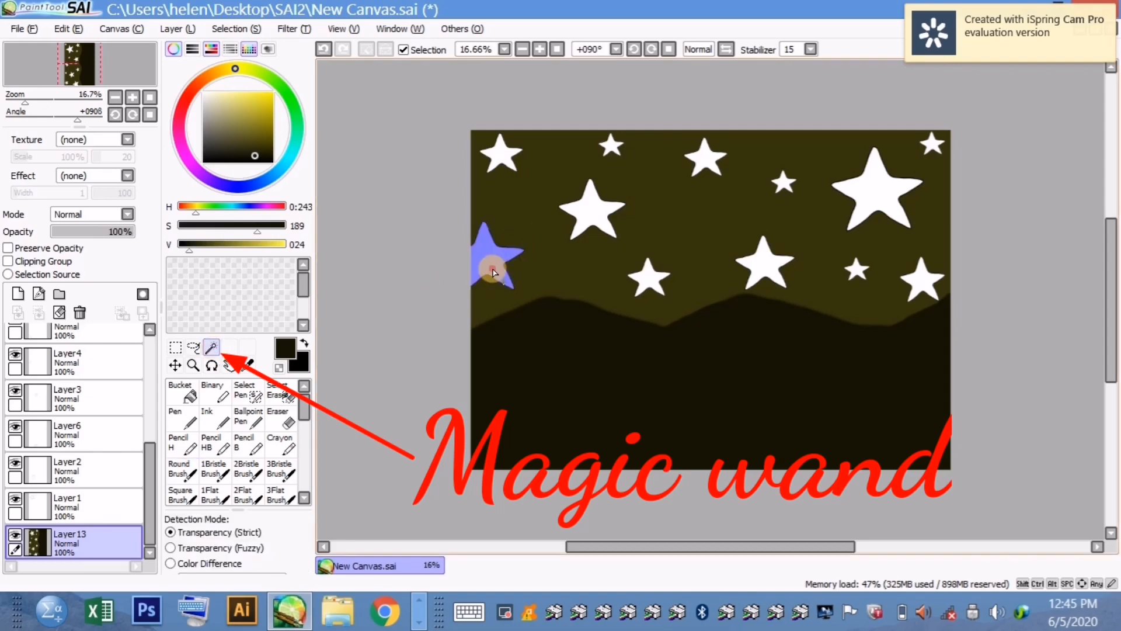
click(501, 154)
click(611, 146)
click(591, 209)
click(933, 144)
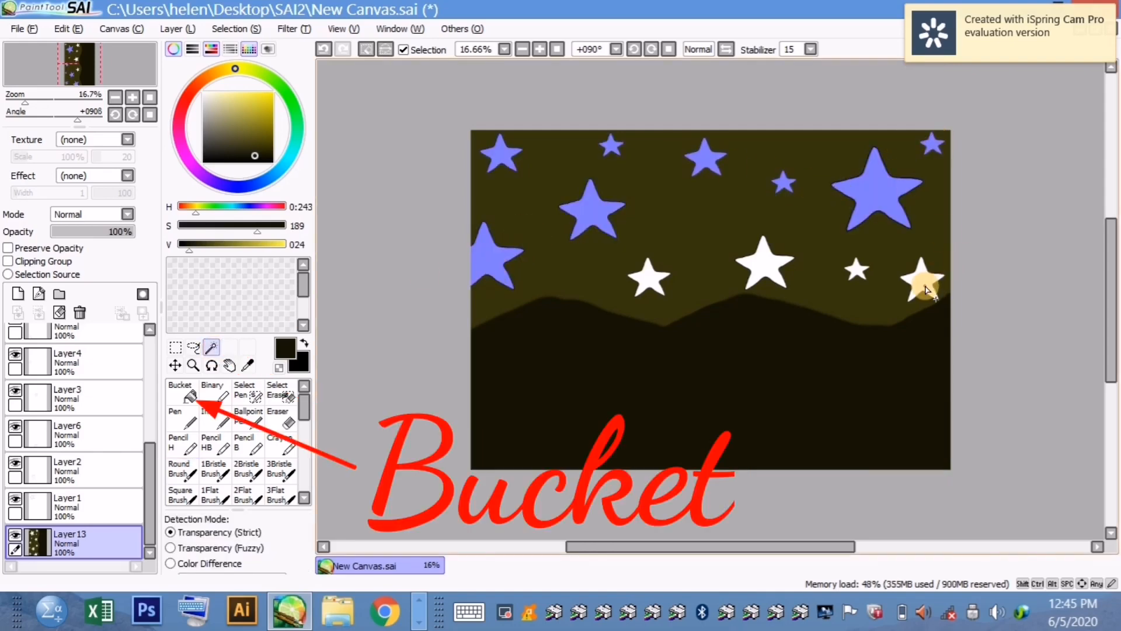
click(663, 285)
click(190, 392)
drag(269, 103, 285, 82)
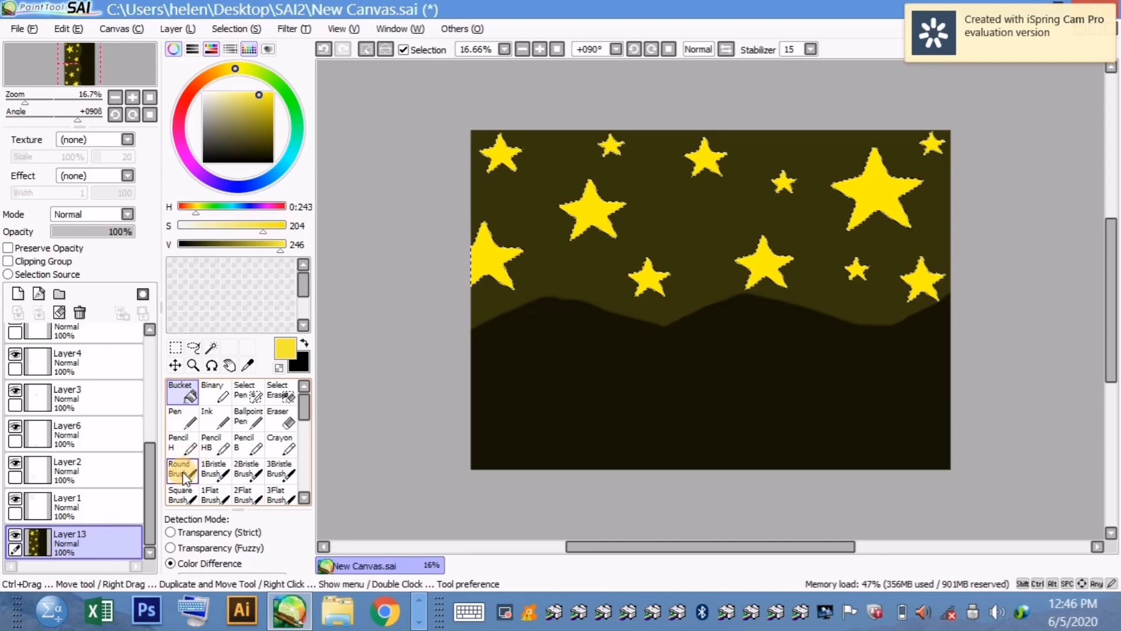
- Choose the Water Color brush and set its size to 135
click(304, 498)
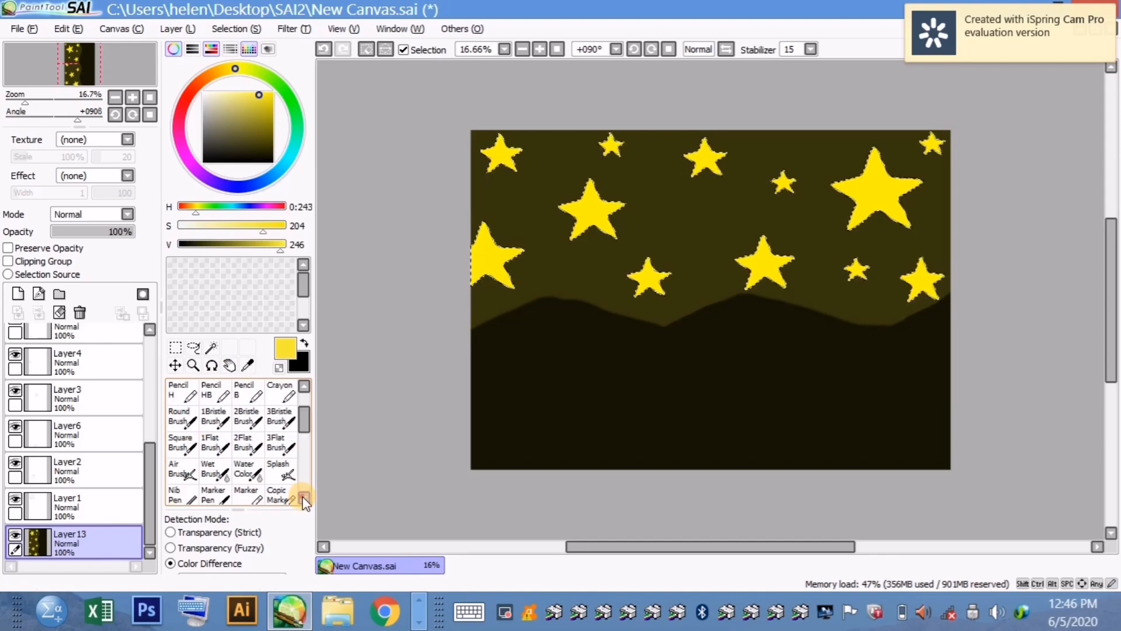
click(246, 448)
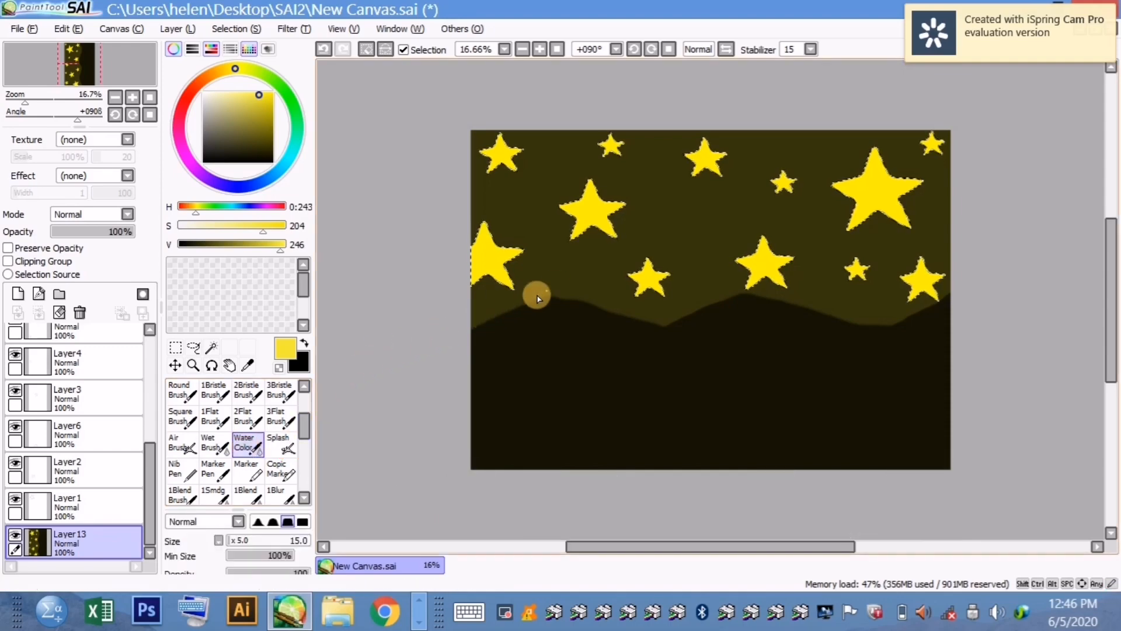
click(257, 539)
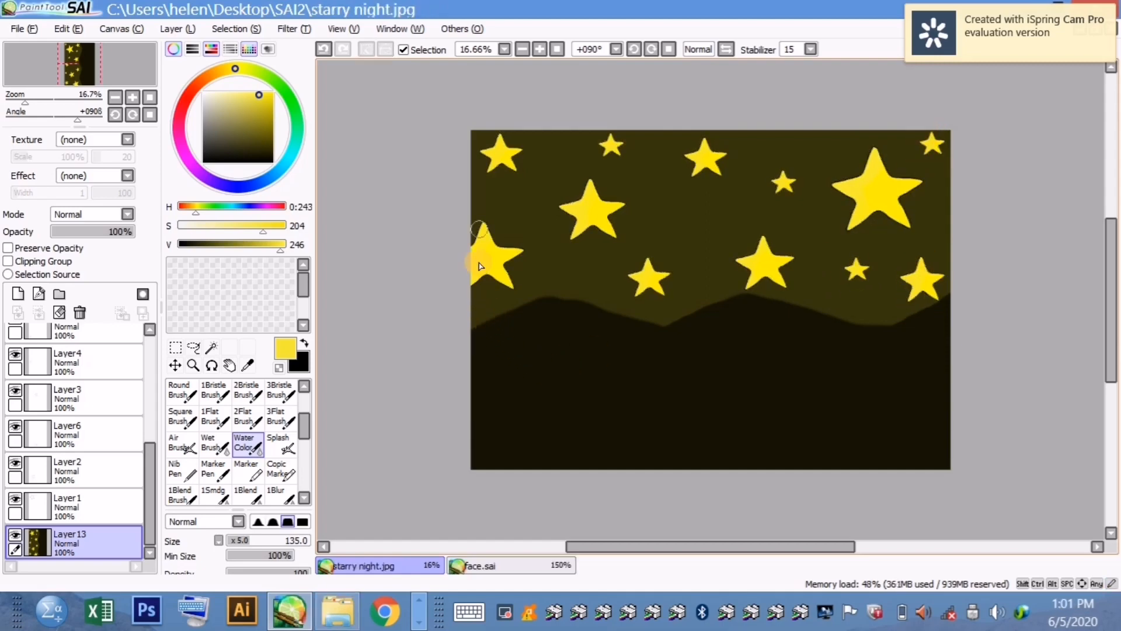
- Save the canvas as starry night.jpg in JPEG format, accepting the JPEG compression settings
click(27, 23)
click(42, 143)
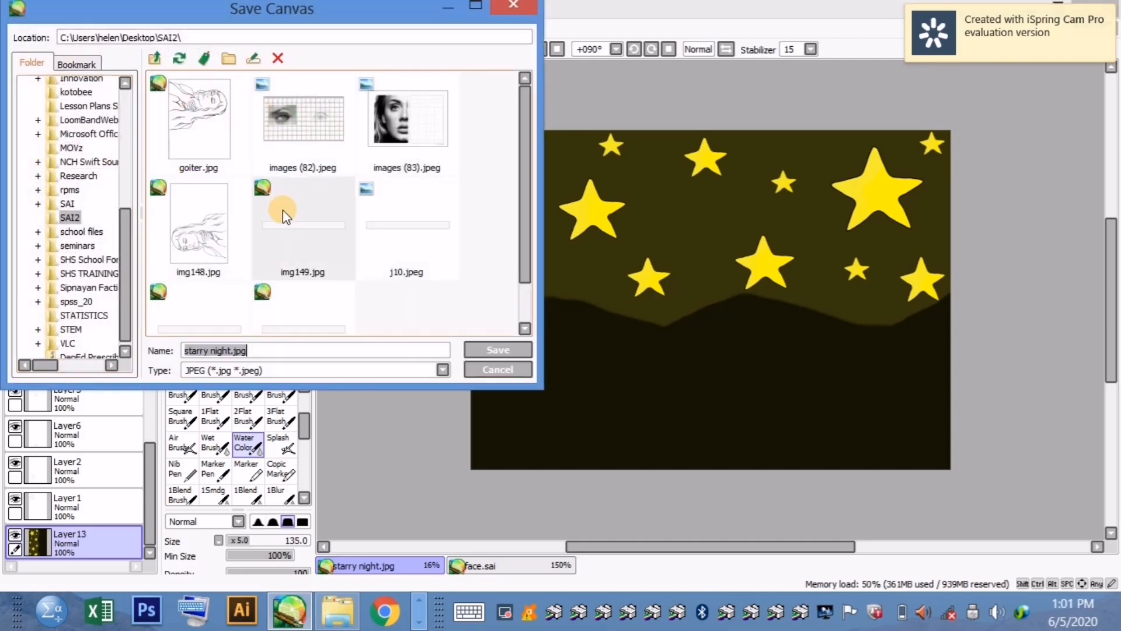
click(441, 370)
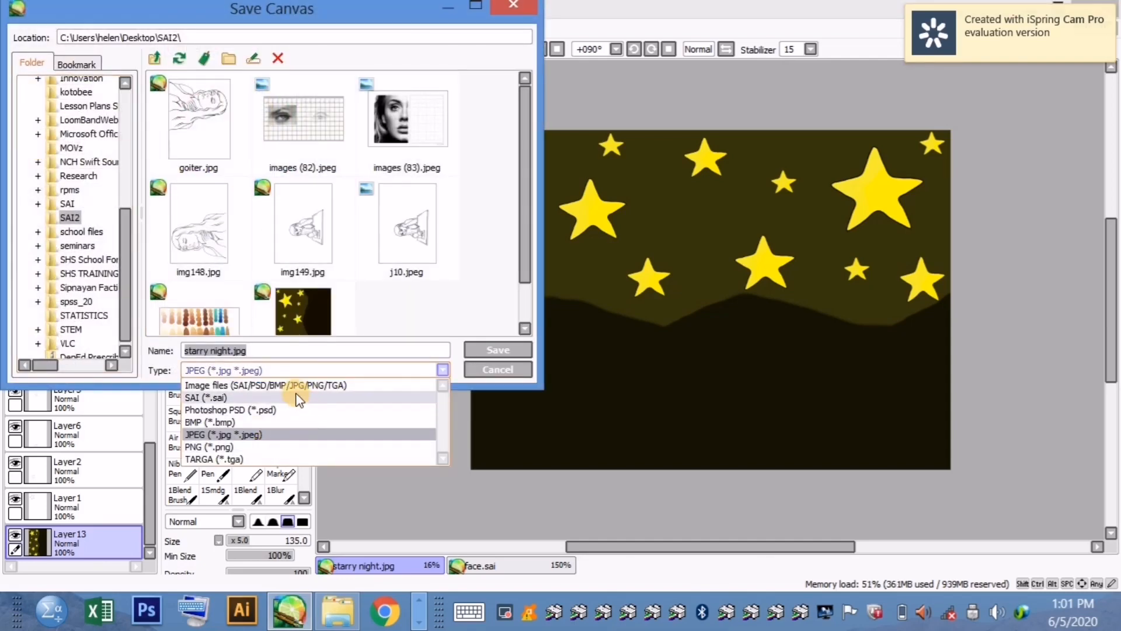
click(443, 369)
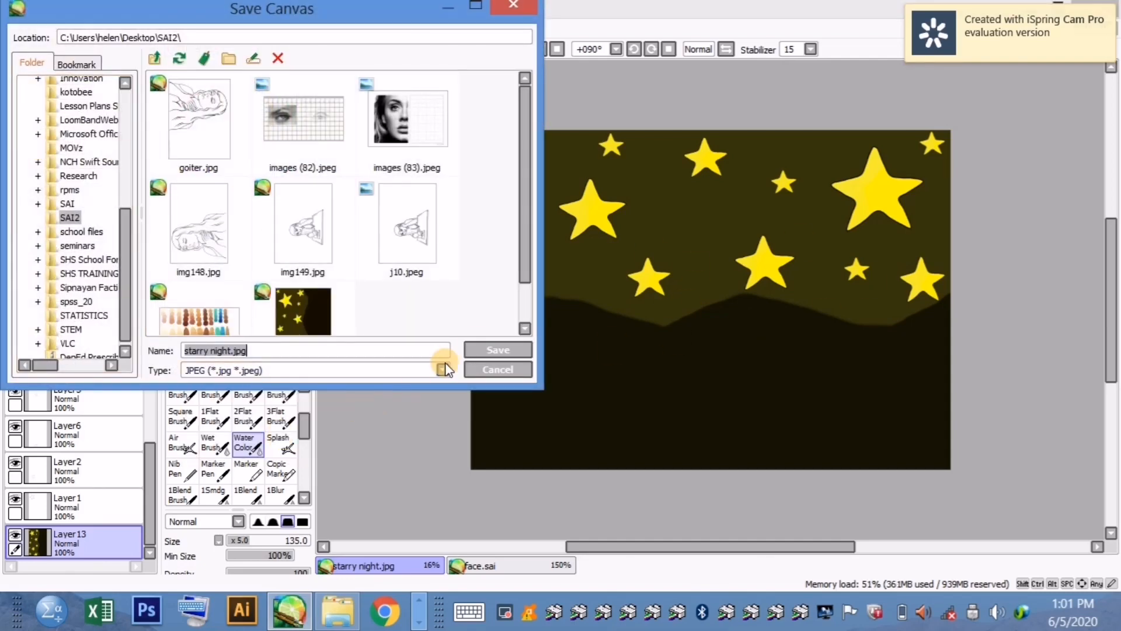
click(482, 345)
click(610, 378)
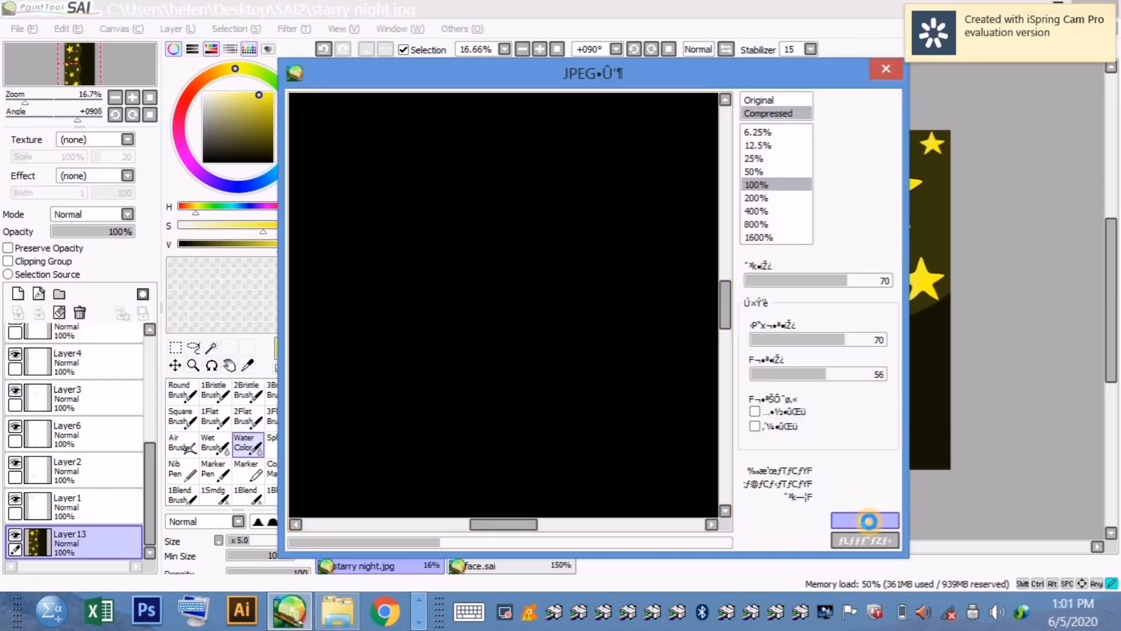
click(868, 520)
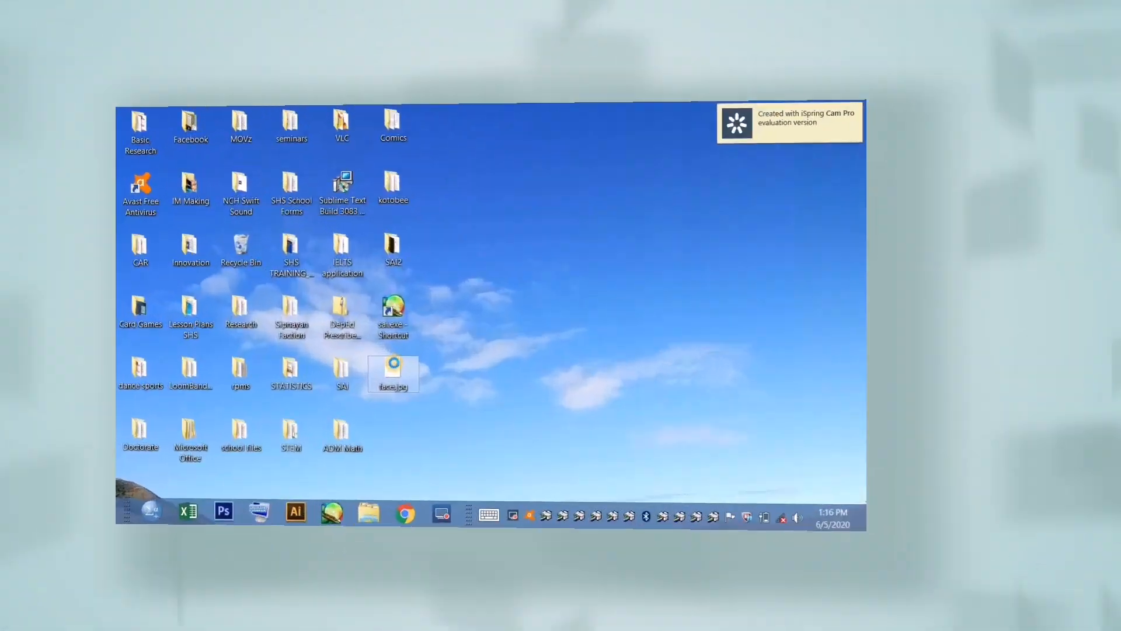
- Open face.jpg from the desktop in PaintTool SAI and adjust its brightness and contrast, with Contrast +16 and Color Deepen +39
right_click(400, 369)
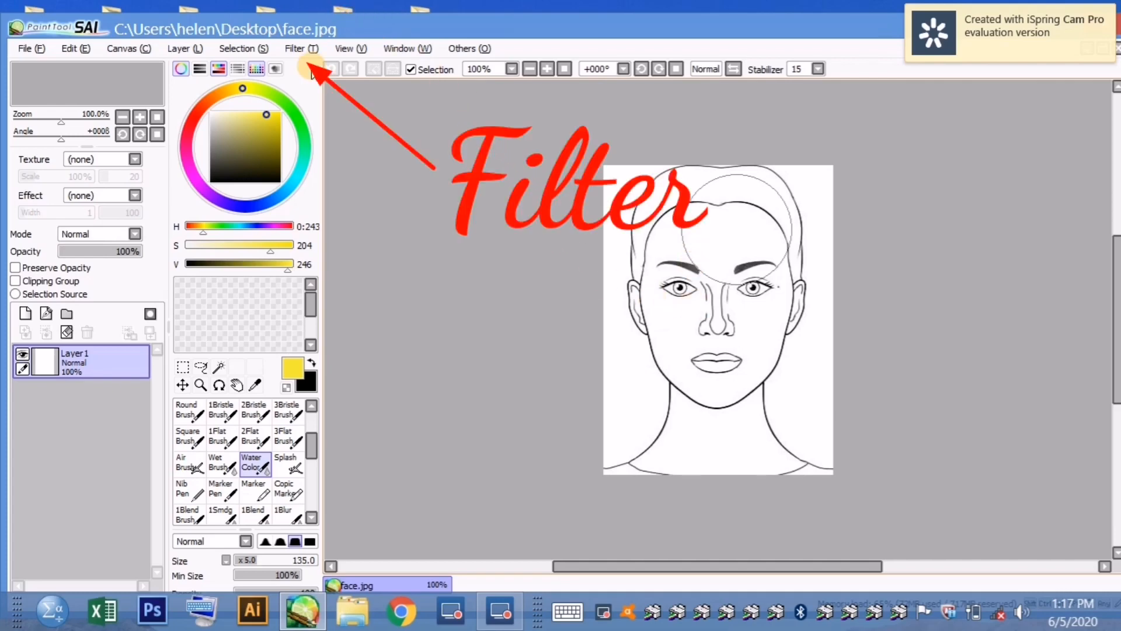
click(290, 50)
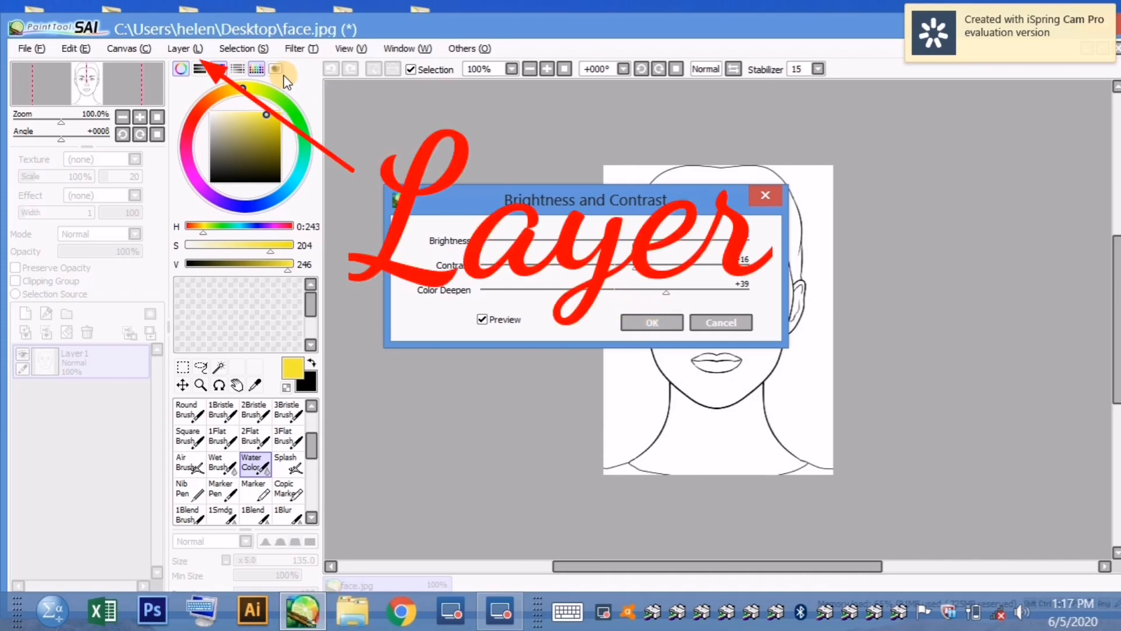
- Convert the line art's luminance to transparency, then add a new layer beneath it and rename that layer face
click(193, 49)
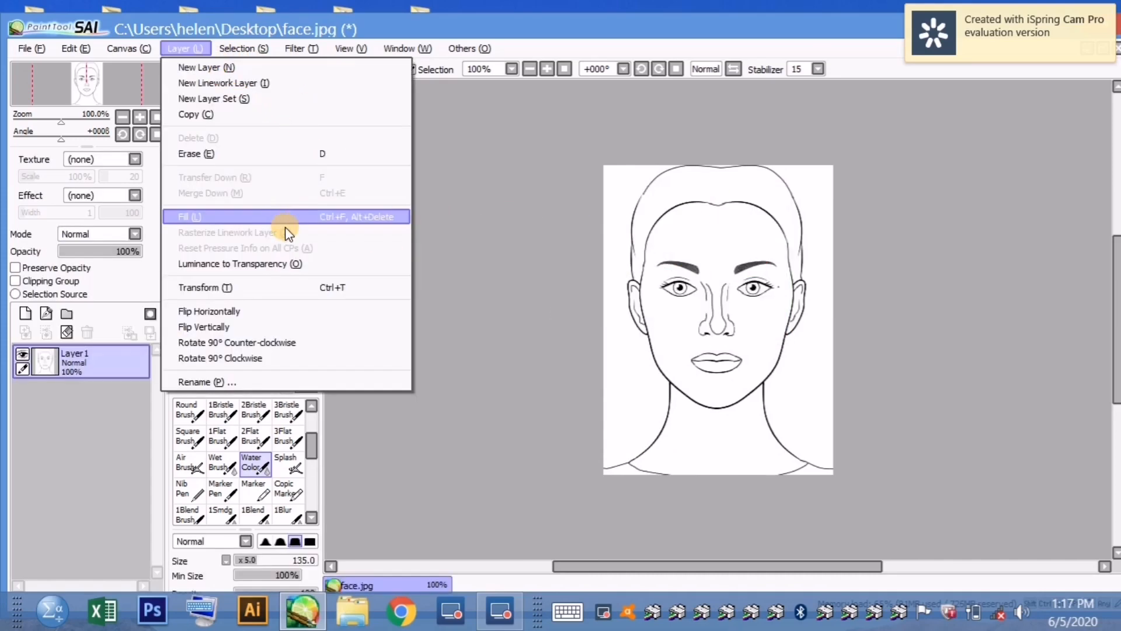
click(533, 261)
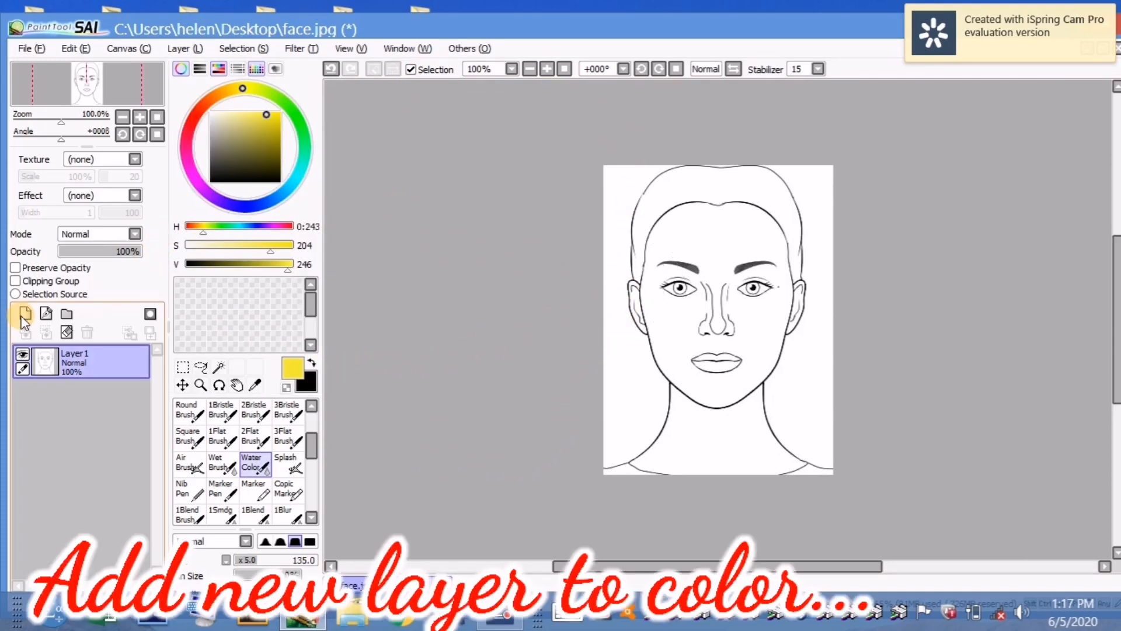
double_click(85, 399)
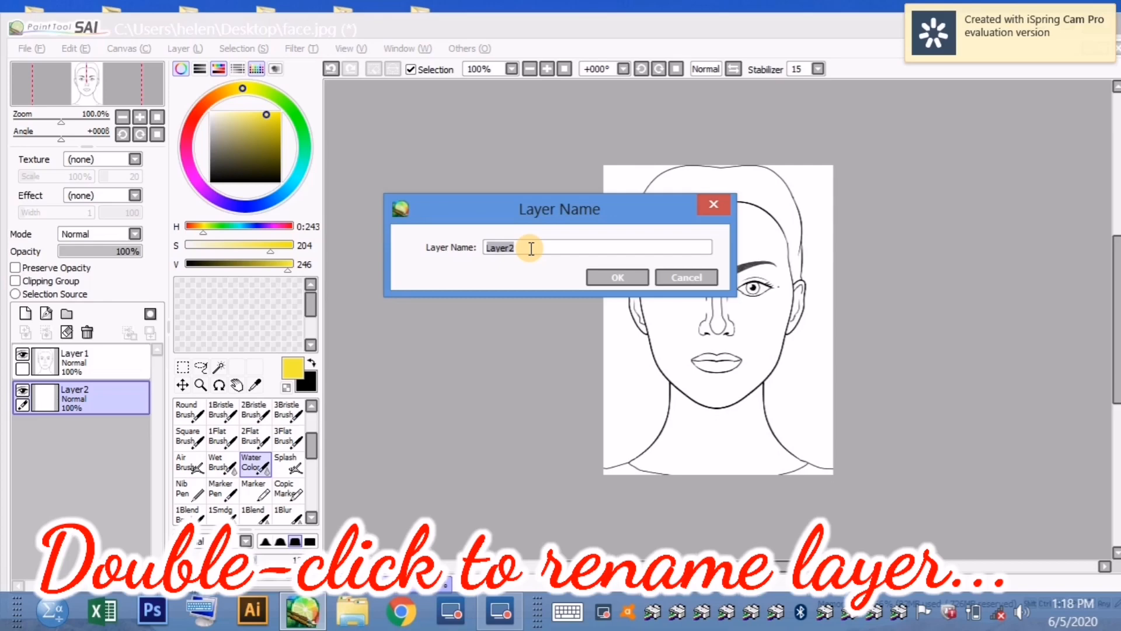
text(face)
click(603, 283)
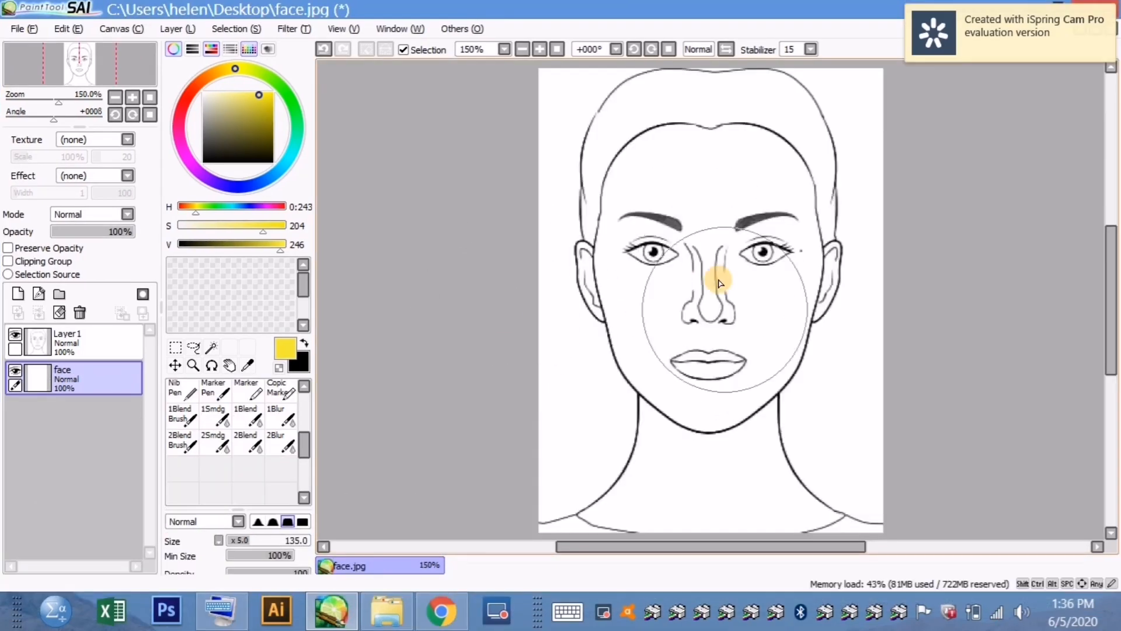
- Switch to Chrome and search the web for skin color
click(441, 610)
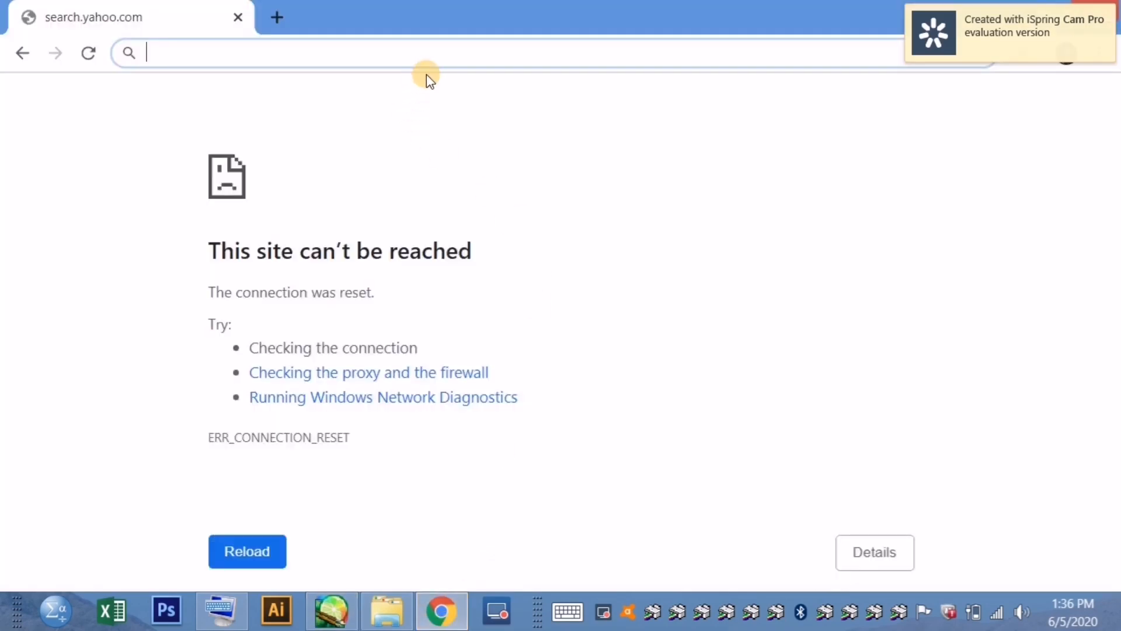
text(skin color)
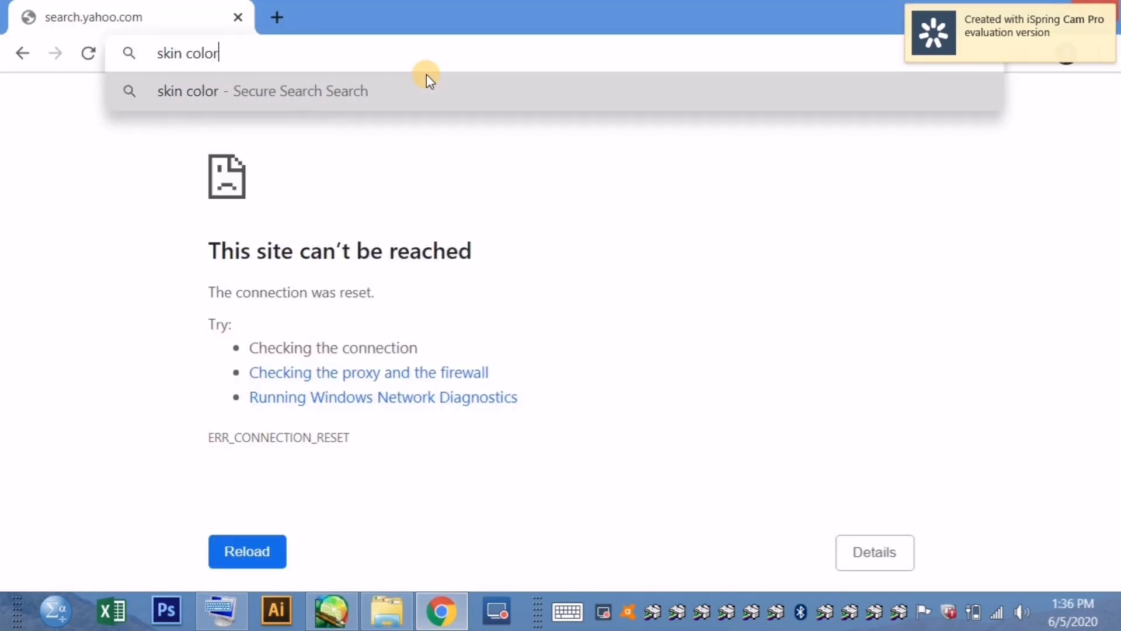
click(888, 135)
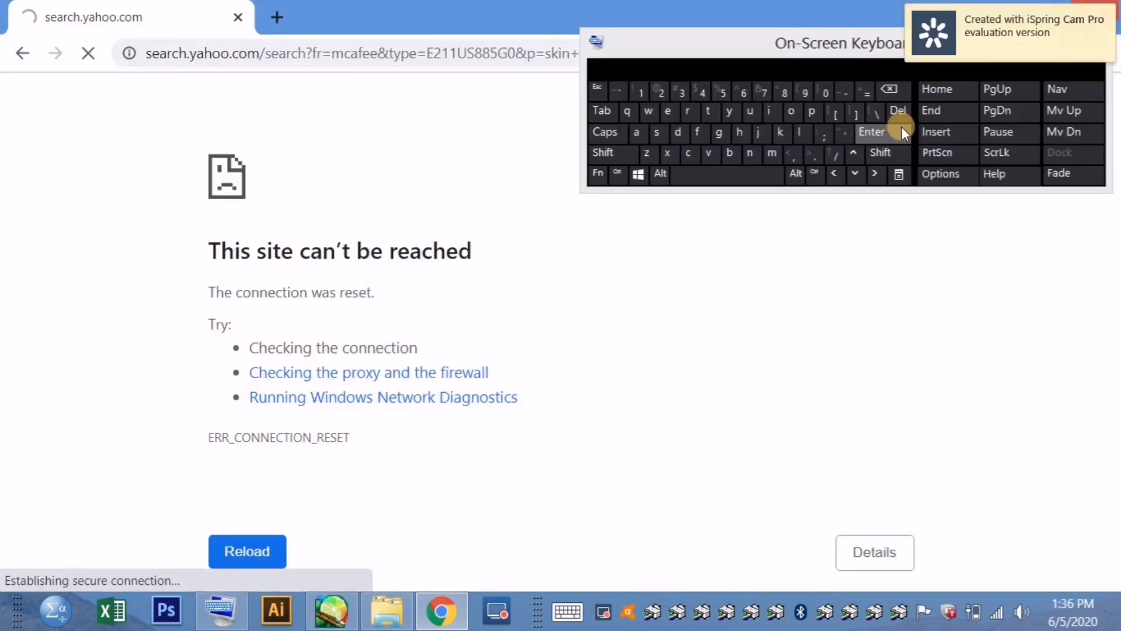
click(1020, 42)
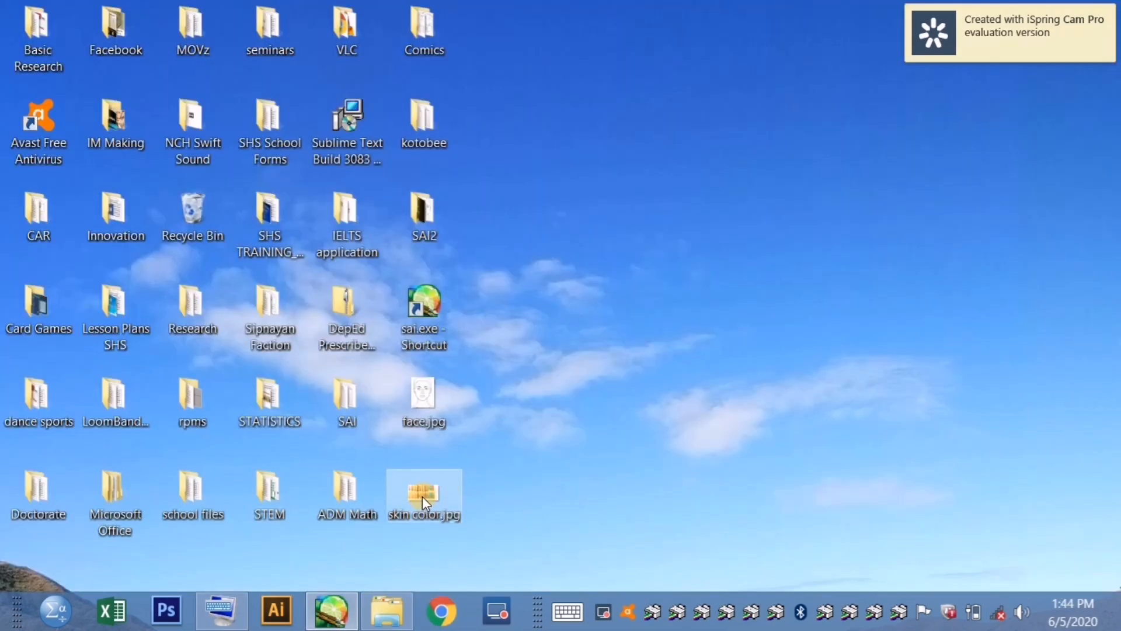
- Open the skin color.jpg palette from the desktop in PaintTool SAI alongside face.jpg
drag(422, 496, 345, 625)
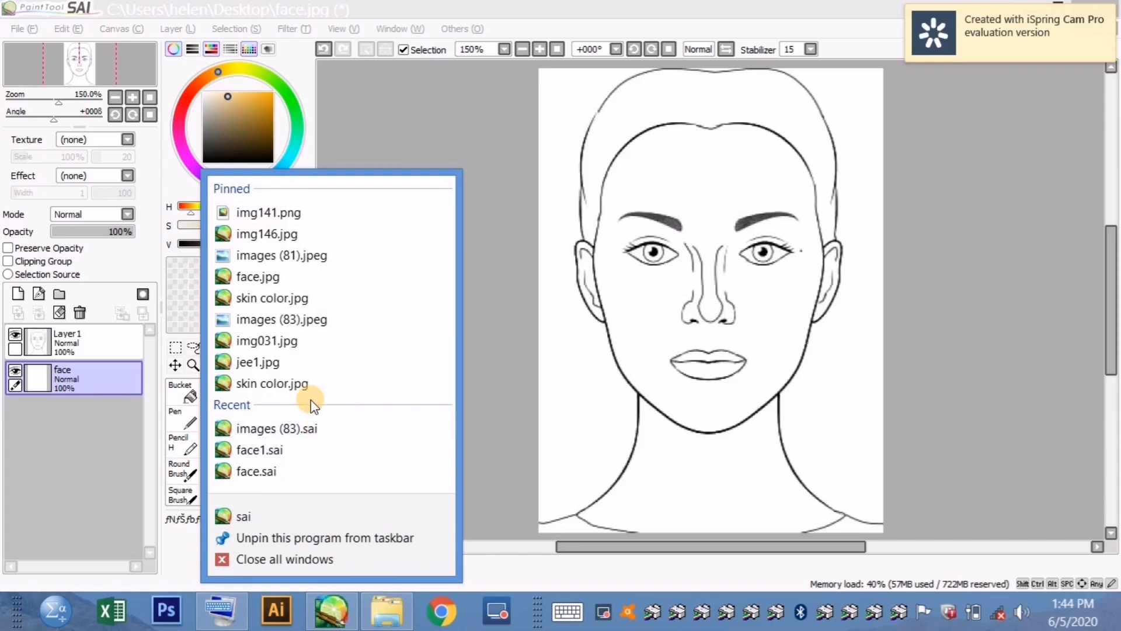
click(307, 388)
- Select the face, both ears and the neck in face.jpg with the Magic Wand
click(212, 347)
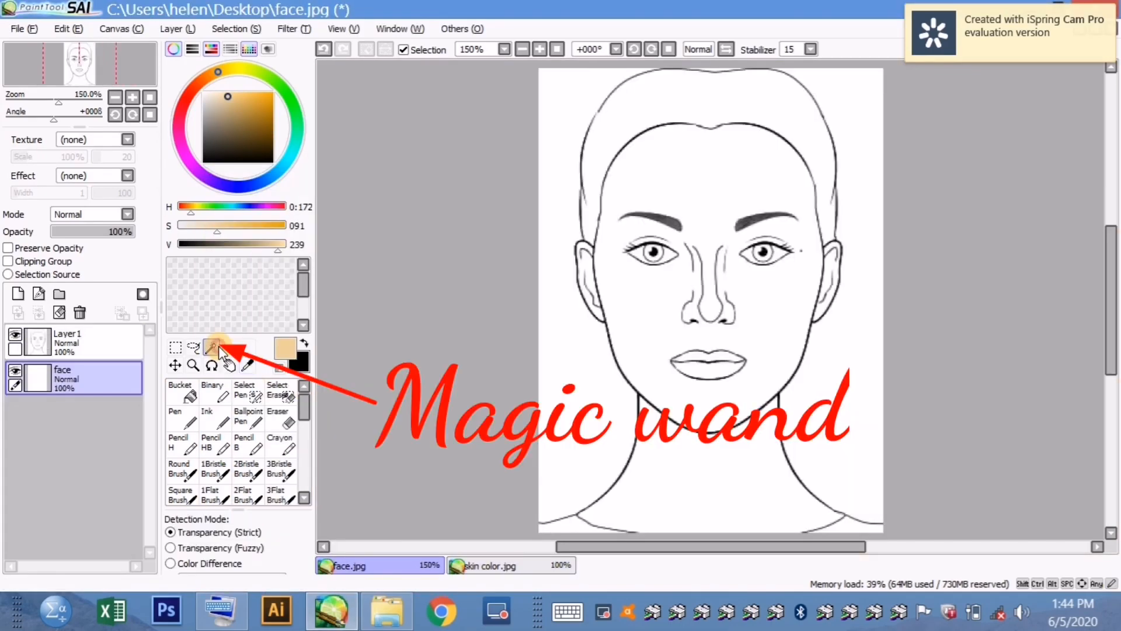
click(664, 310)
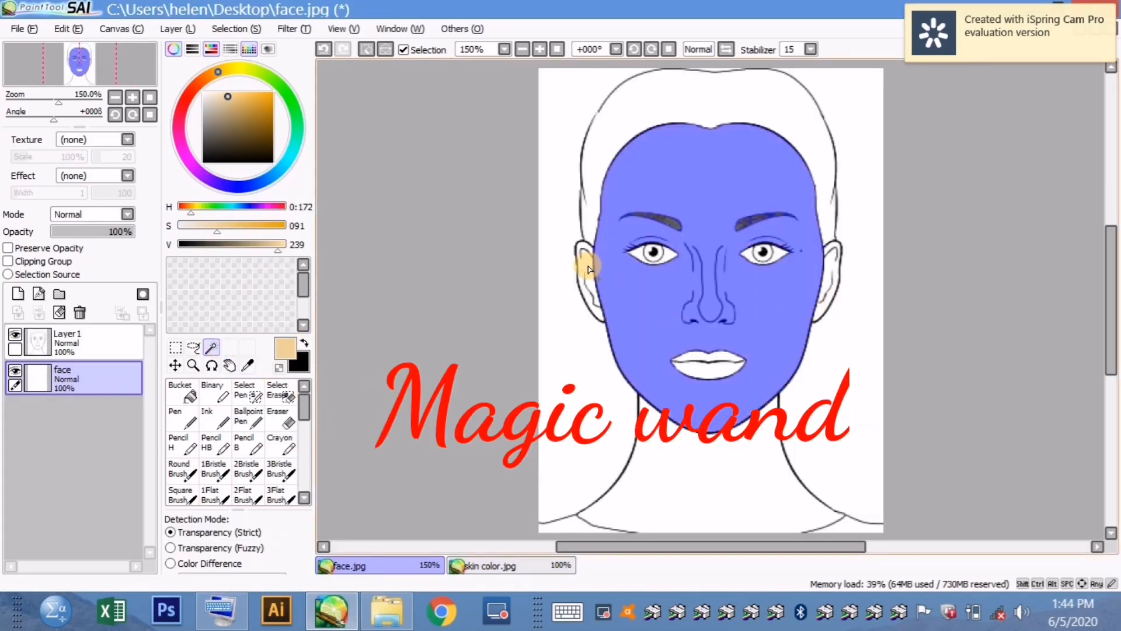
click(838, 269)
click(750, 459)
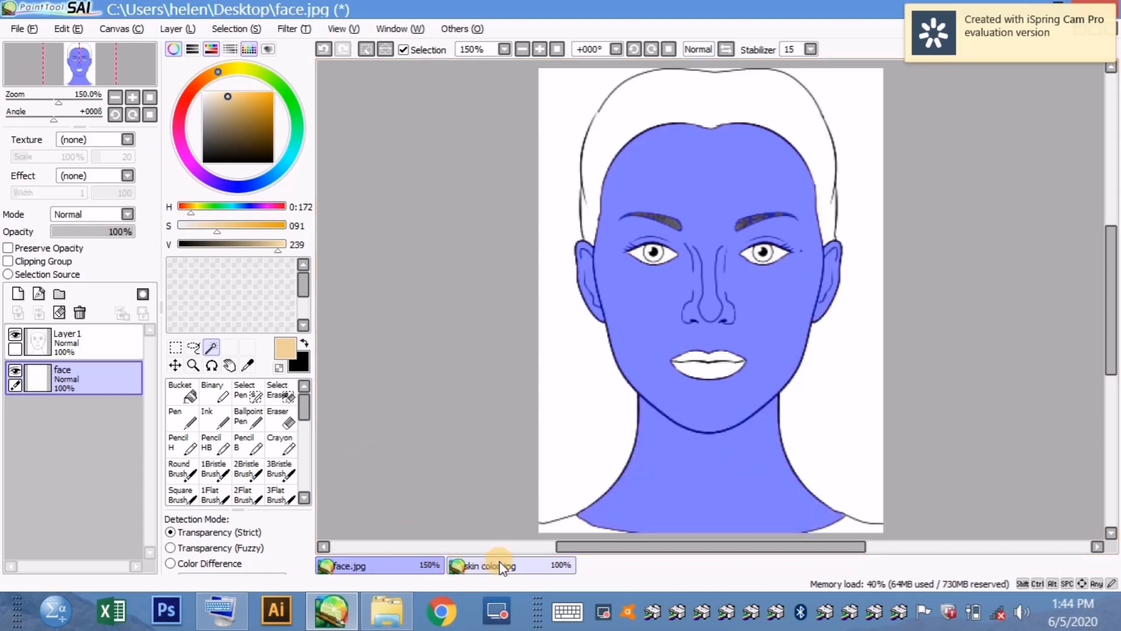
- Sample a light beige skin tone from skin color.jpg and fill the selected face, ears and neck with the Bucket tool
click(247, 365)
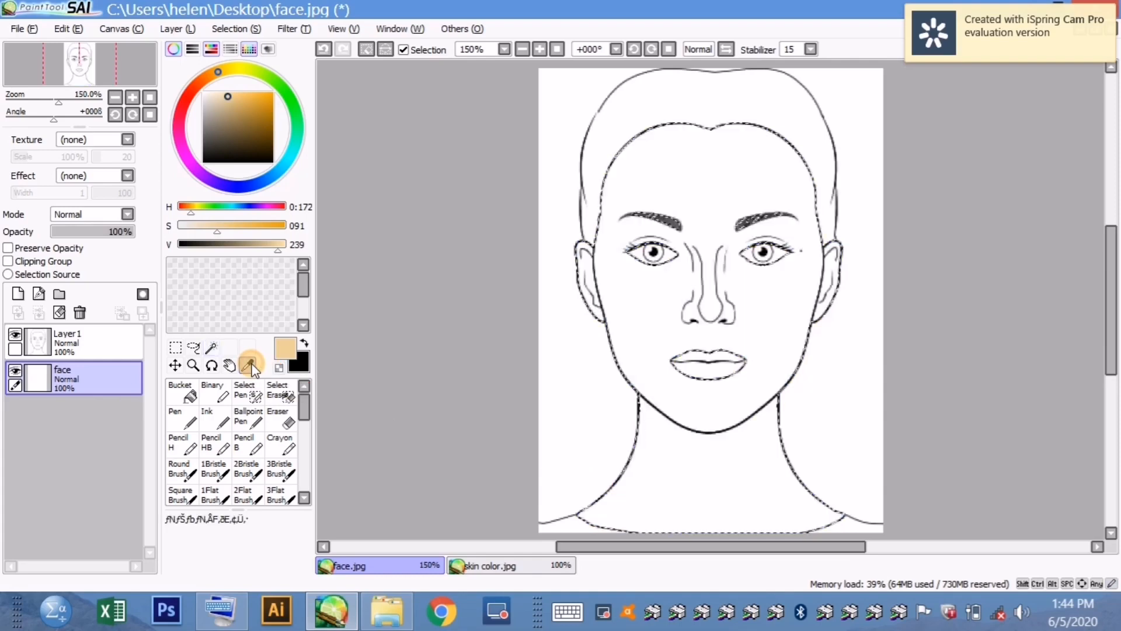
click(532, 561)
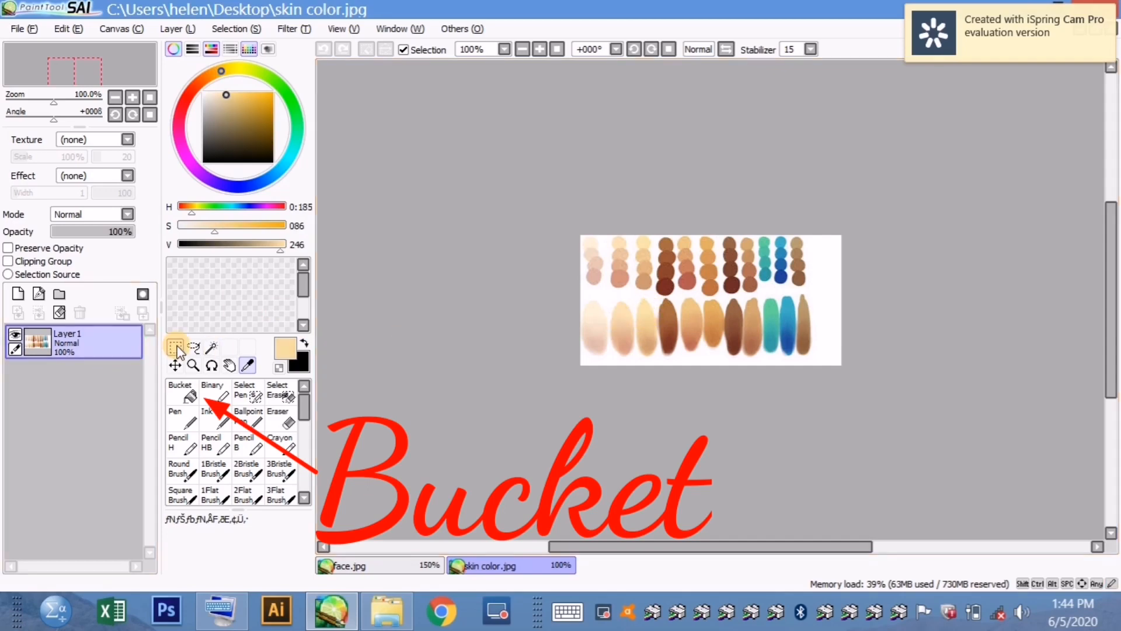
click(181, 391)
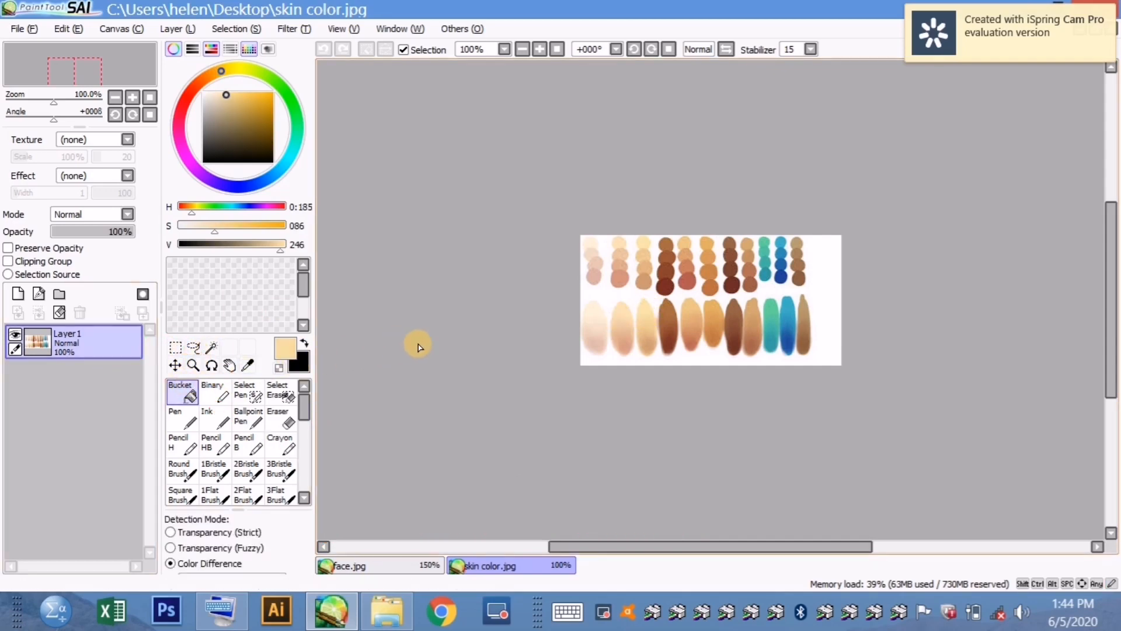
click(374, 570)
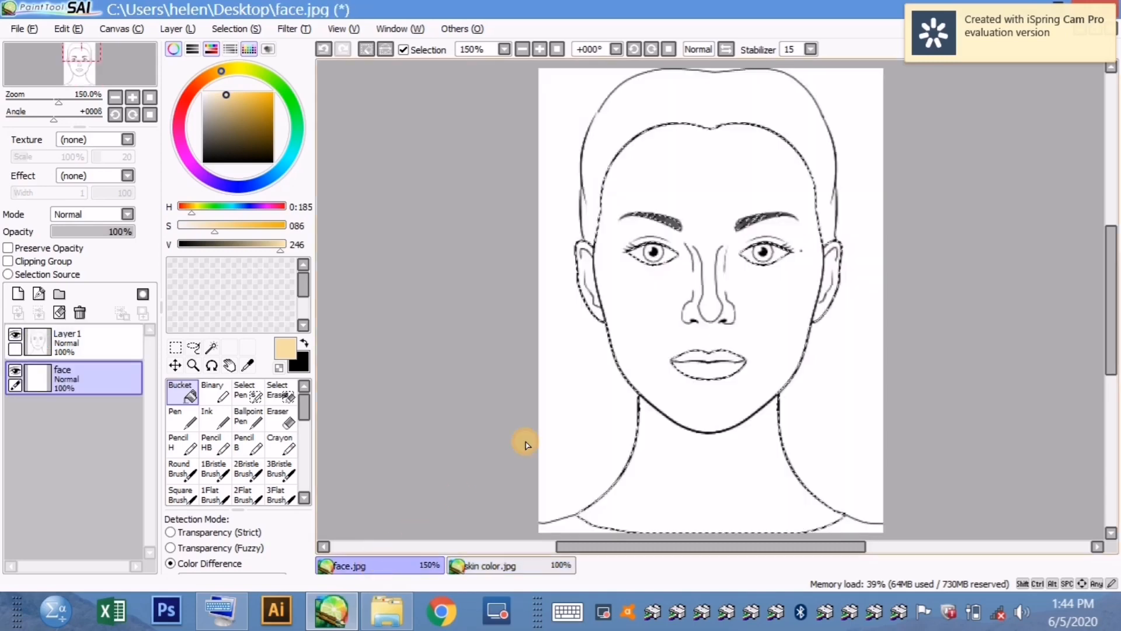
click(637, 286)
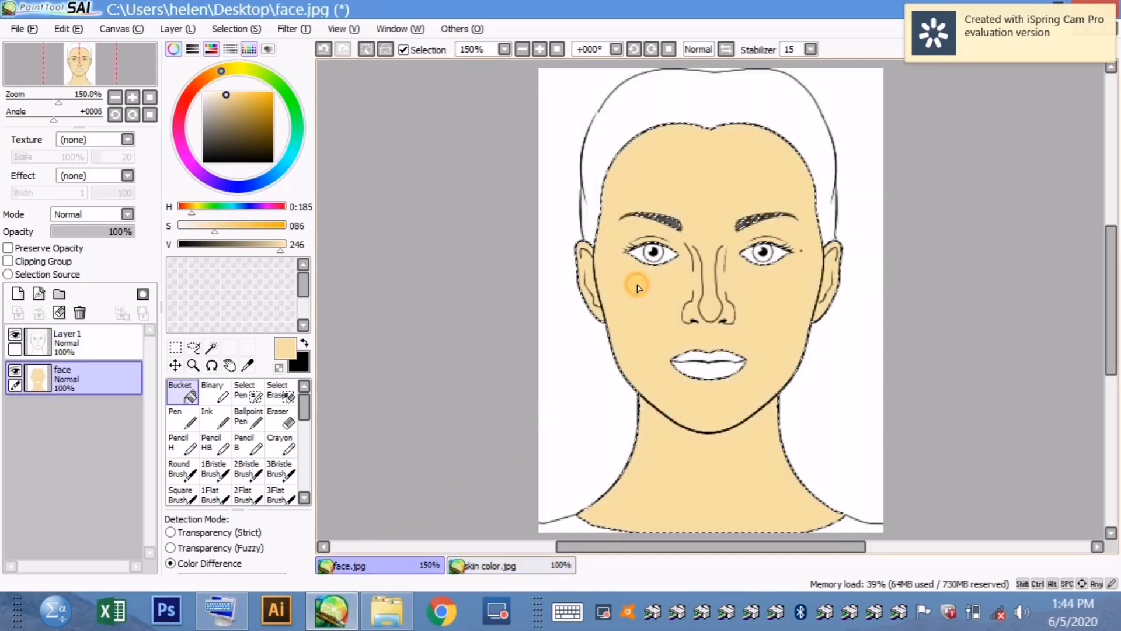
- Sample a slightly darker beige shading tone from skin color.jpg with the eyedropper and return to face.jpg
click(506, 565)
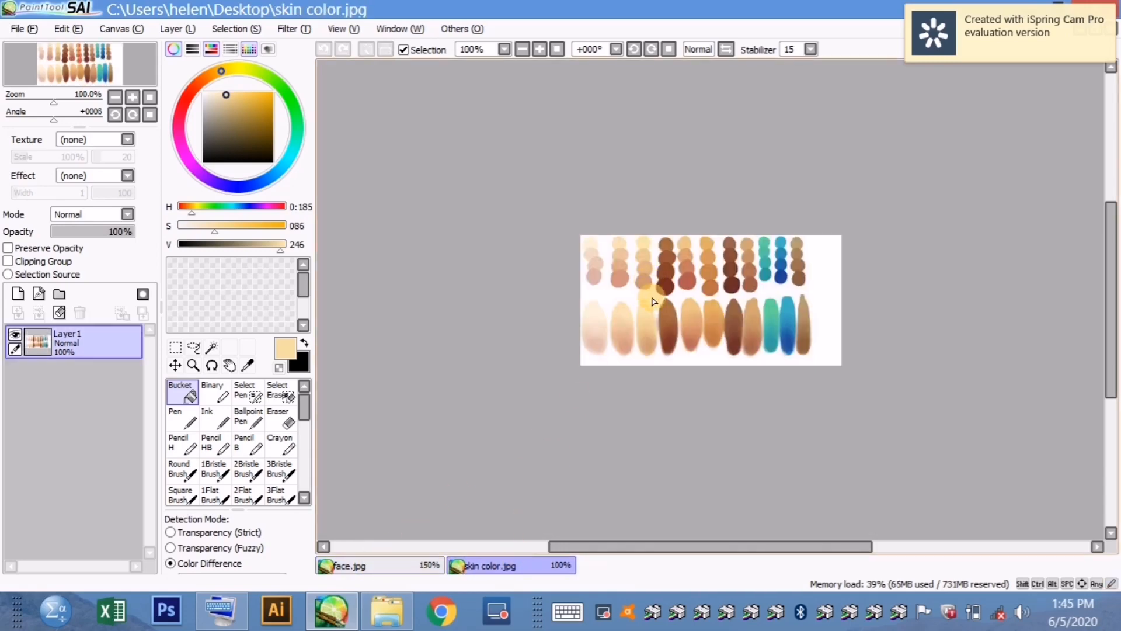
click(254, 365)
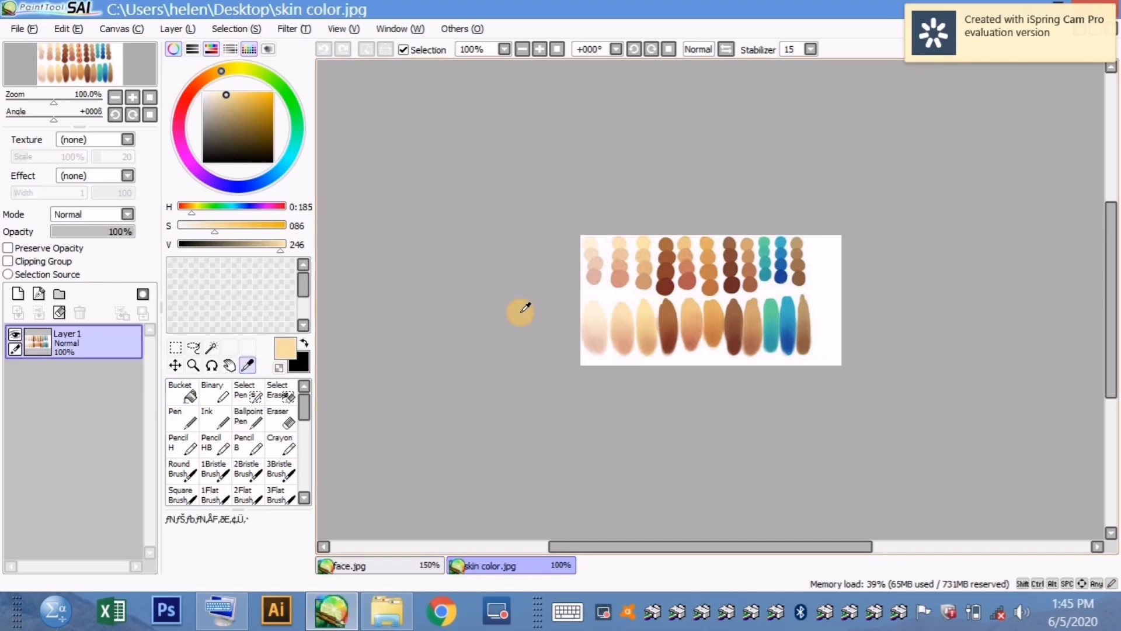
click(648, 324)
click(359, 567)
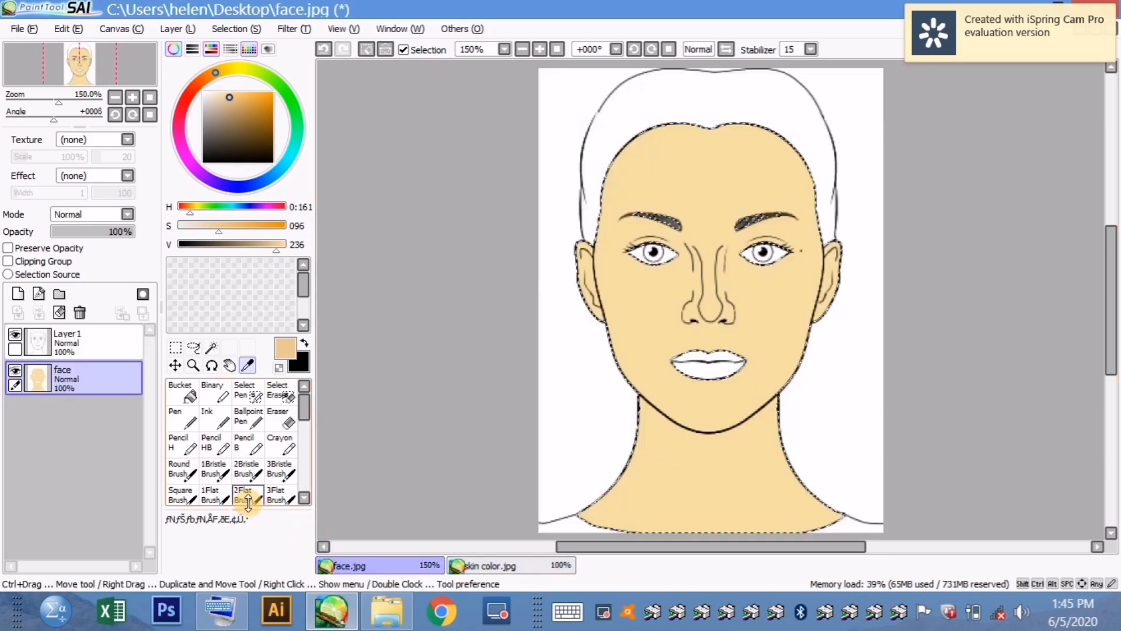
- Shade the cheeks, forehead edges and neck with an enlarged Wet Brush in the darker beige
scroll(292, 432, down, 2)
click(213, 459)
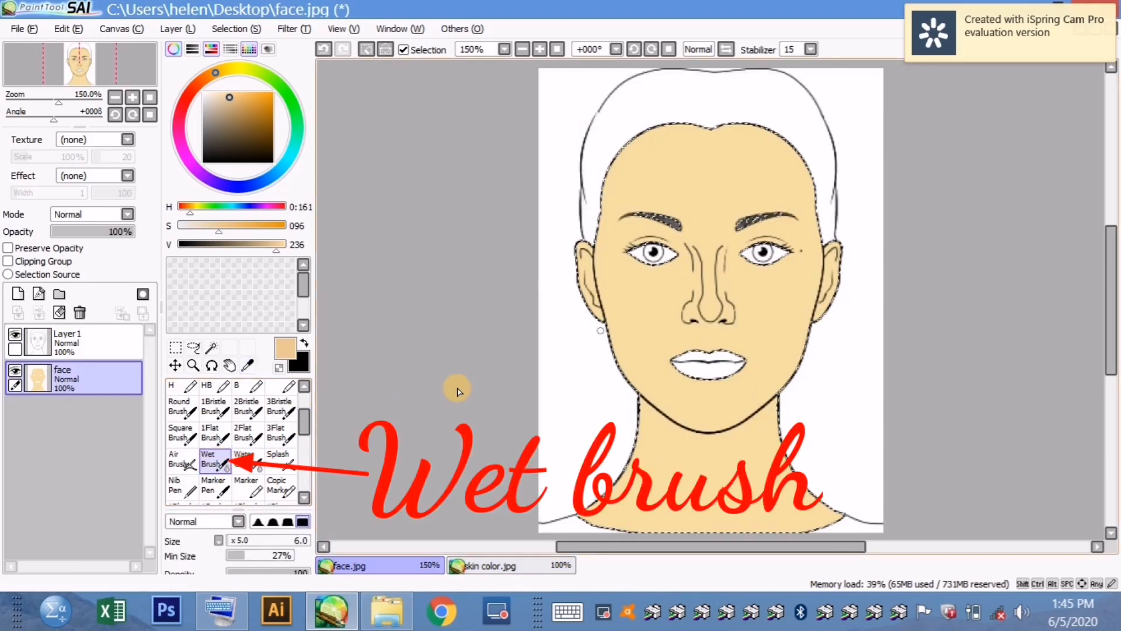
key(bracketright)
key(bracketright)
key(bracketright)
key(bracketright)
key(bracketright)
key(bracketright)
key(bracketright)
key(bracketright)
key(bracketright)
key(bracketright)
key(bracketright)
mouse_move(601, 297)
mouse_down()
mouse_move(646, 331)
mouse_move(600, 321)
mouse_move(639, 333)
mouse_up()
drag(818, 298, 796, 325)
mouse_move(806, 173)
mouse_down()
mouse_move(729, 139)
mouse_move(751, 154)
mouse_move(630, 145)
mouse_move(607, 177)
mouse_move(675, 138)
mouse_move(776, 138)
mouse_up()
mouse_move(677, 448)
mouse_down()
mouse_move(629, 488)
mouse_move(771, 444)
mouse_move(789, 502)
mouse_move(789, 421)
mouse_up()
- Reduce the Wet Brush to sizes 5 and 6 and paint shading along both sides of the nose
click(228, 540)
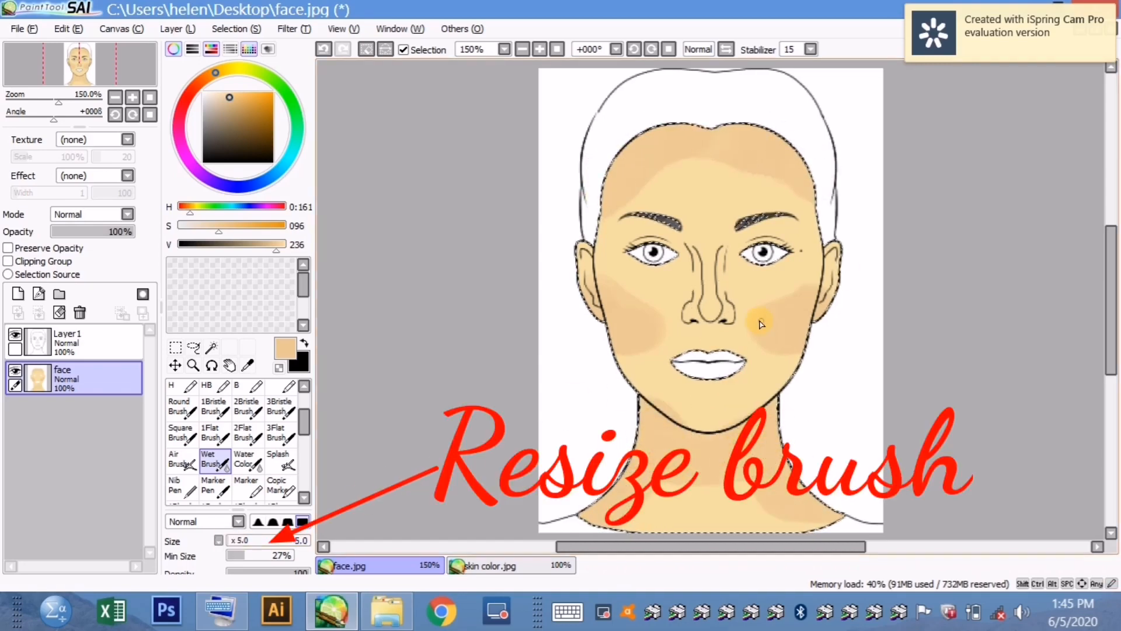
mouse_move(722, 290)
mouse_down()
mouse_move(724, 265)
mouse_move(726, 300)
mouse_up()
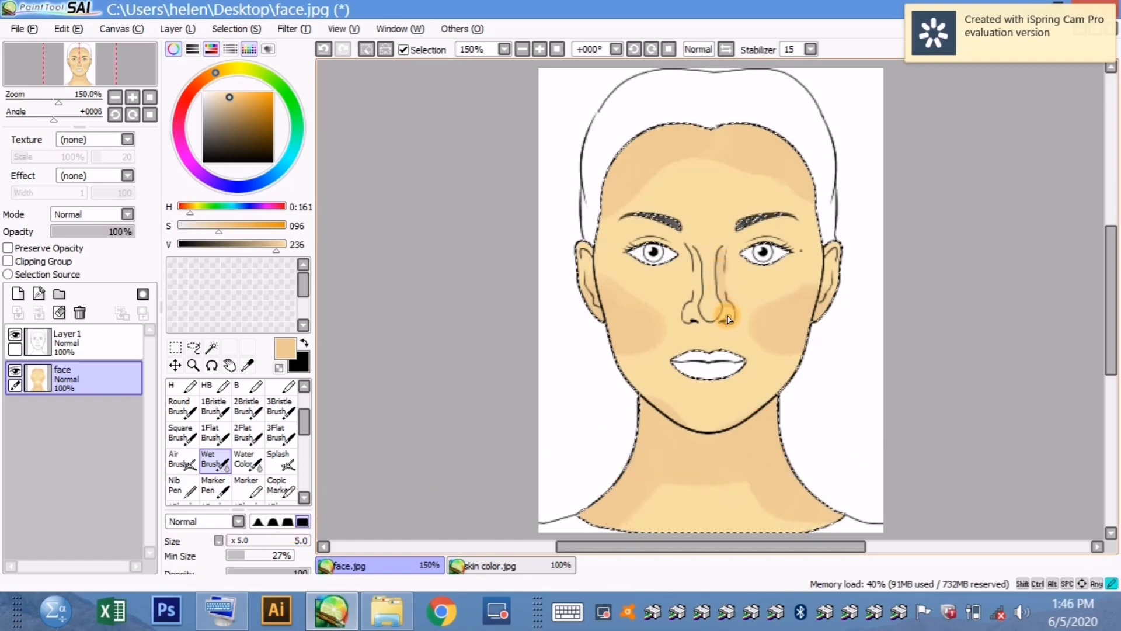
key(bracketright)
drag(699, 253, 700, 291)
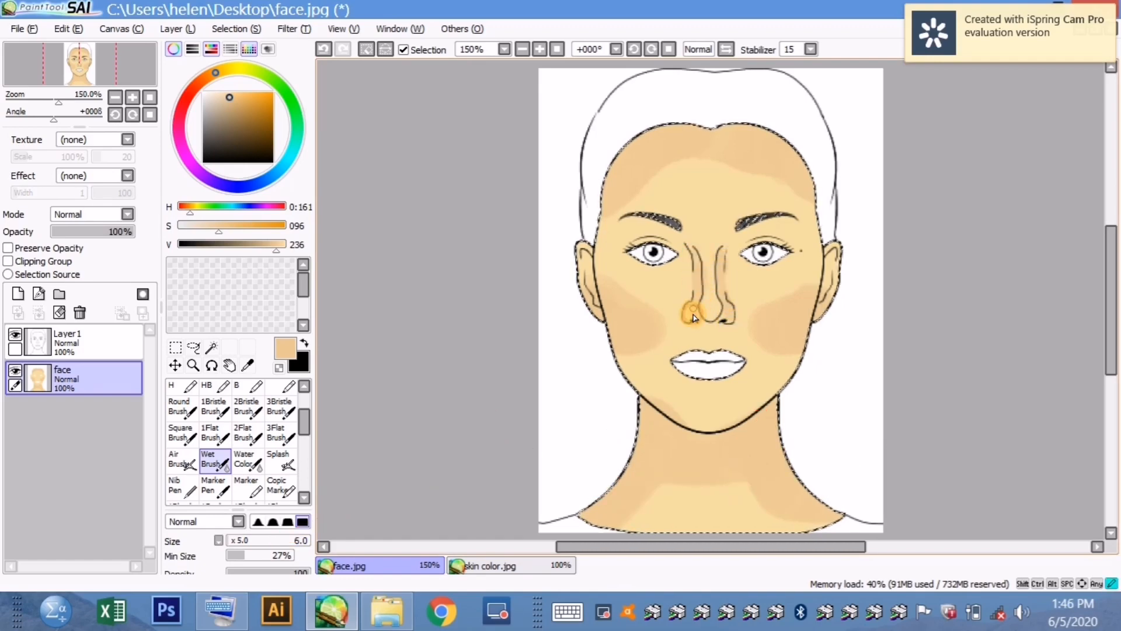
mouse_move(695, 245)
mouse_down()
mouse_move(724, 253)
mouse_move(724, 290)
mouse_up()
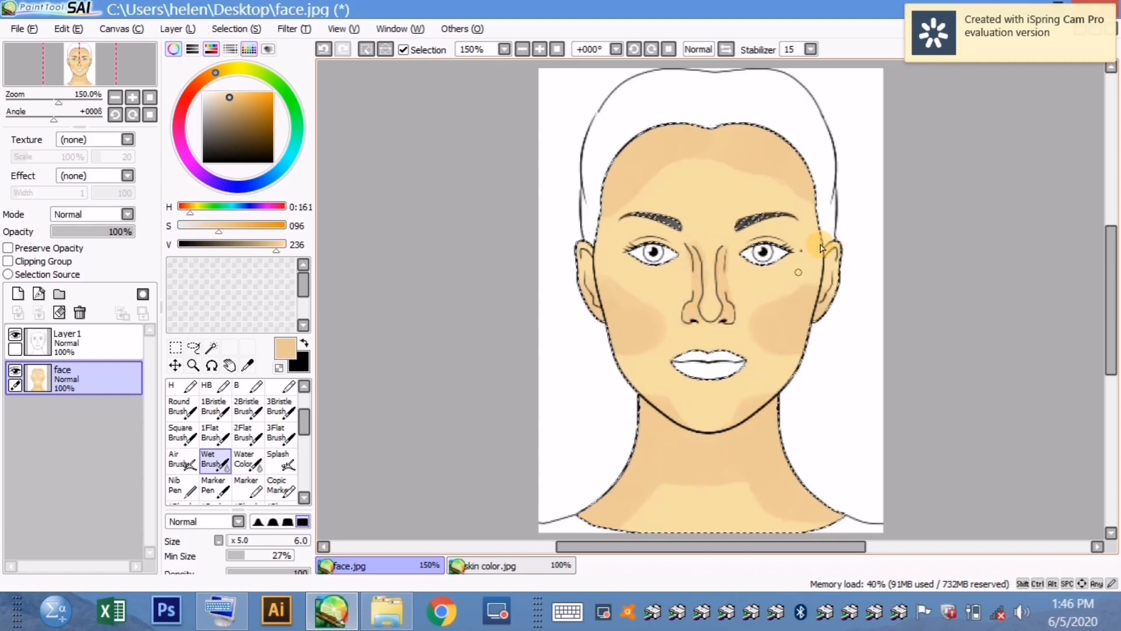
- Sample a lighter beige highlight tone from the skin color.jpg palette with the eyedropper
click(474, 567)
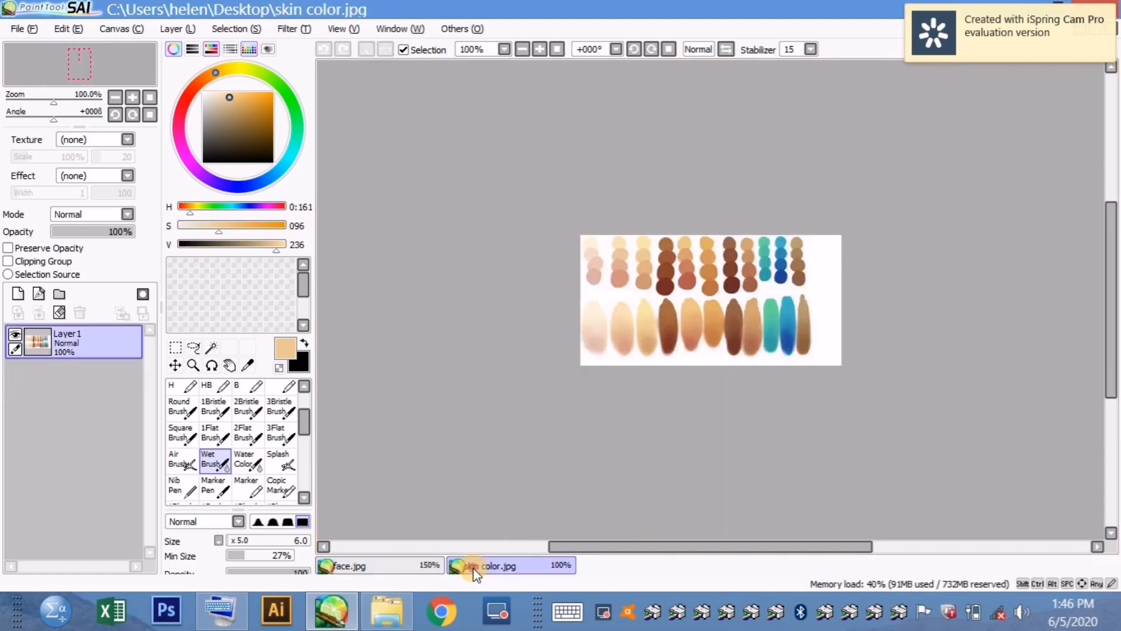
click(247, 365)
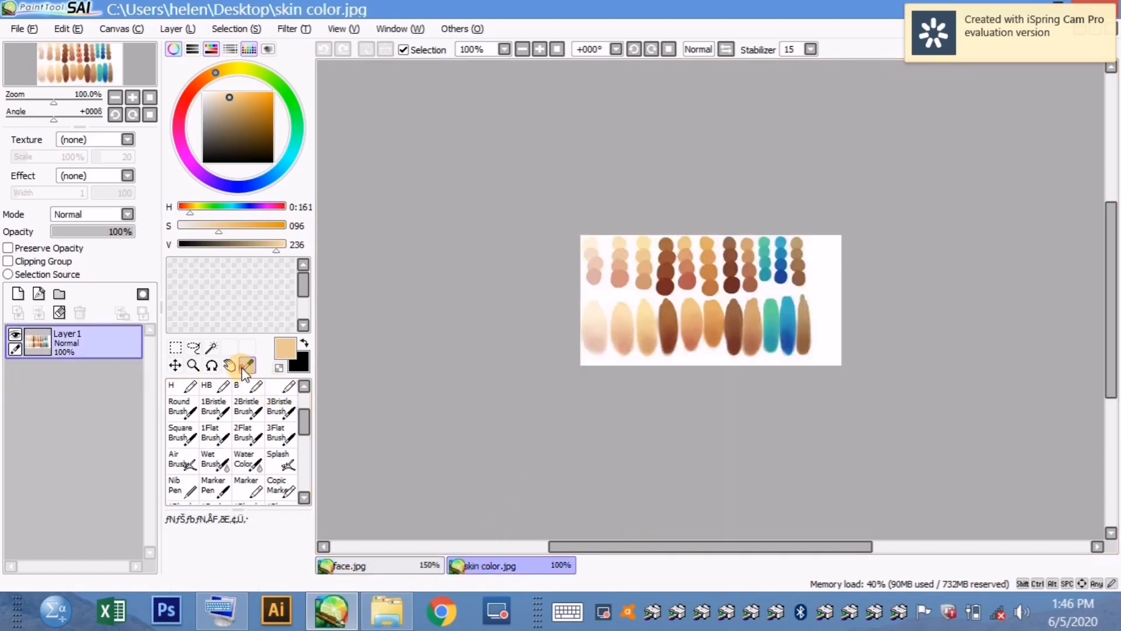
click(645, 302)
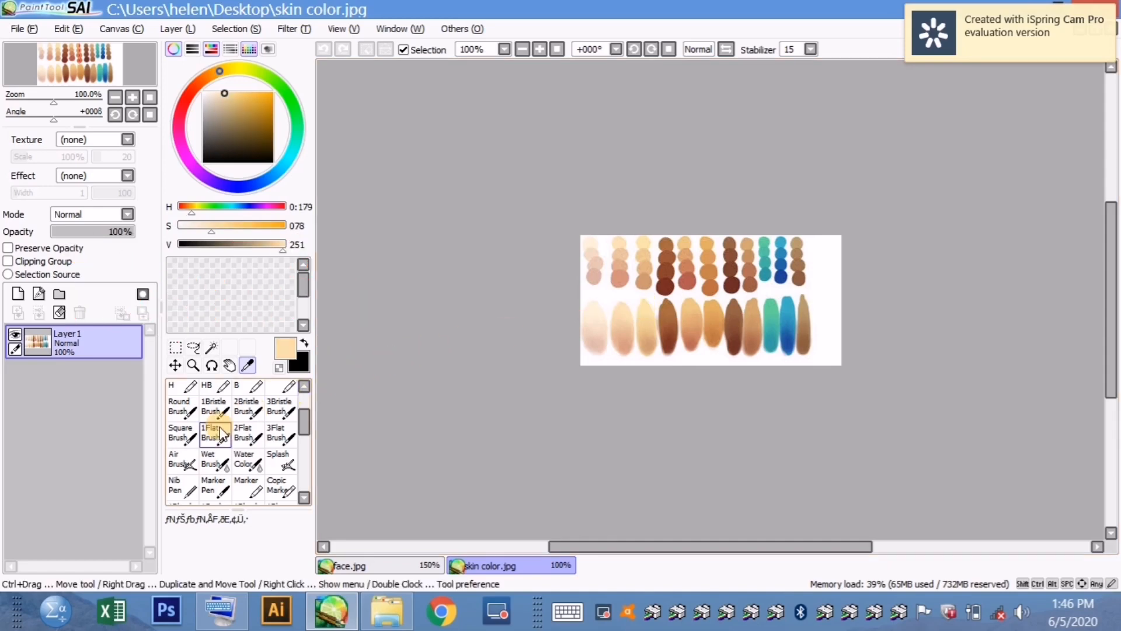
- Return to face.jpg and paint light beige highlights on the forehead centre and cheeks with the Wet Brush at size 30
click(358, 566)
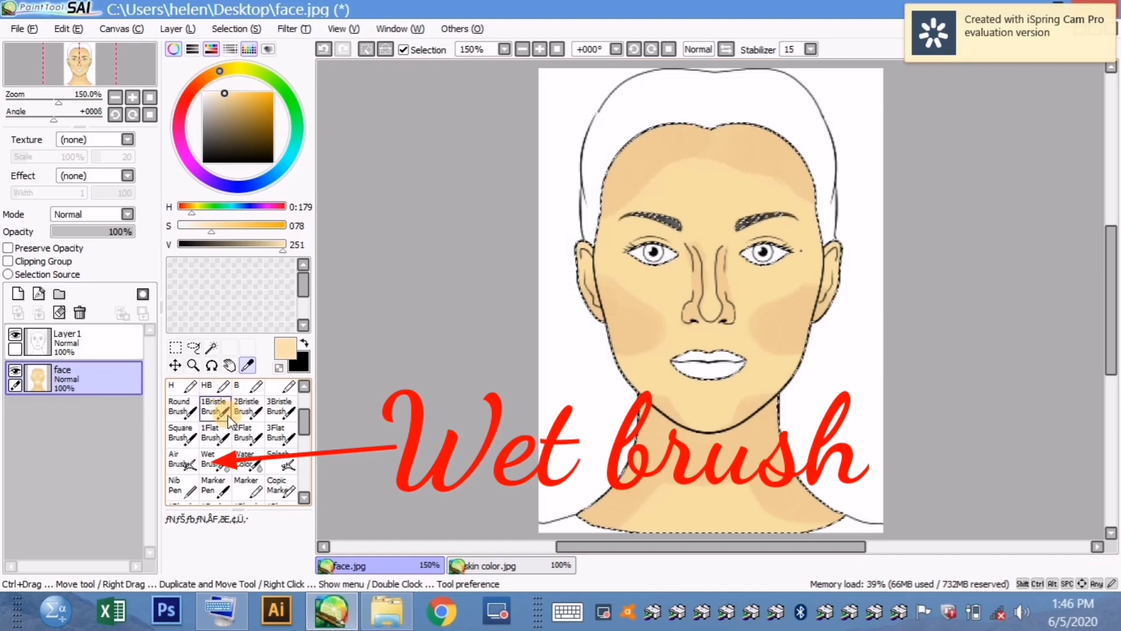
click(215, 459)
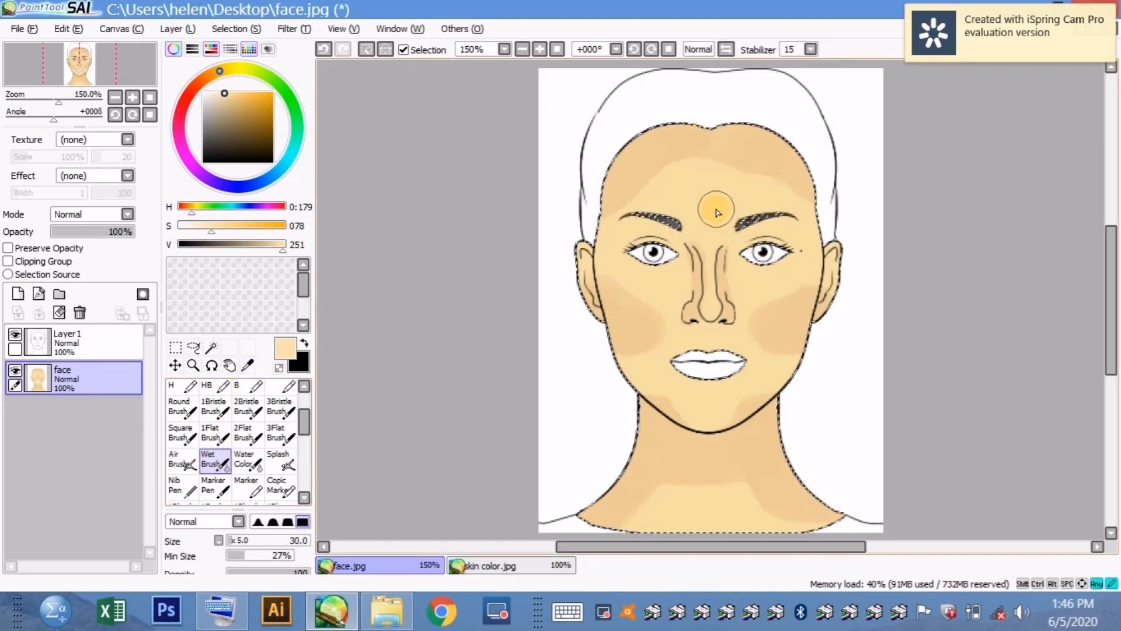
mouse_move(714, 210)
mouse_down()
mouse_move(687, 205)
mouse_move(745, 205)
mouse_move(706, 223)
mouse_up()
mouse_move(666, 285)
mouse_down()
mouse_move(676, 282)
mouse_move(636, 268)
mouse_move(660, 287)
mouse_move(803, 276)
mouse_move(750, 294)
mouse_move(794, 278)
mouse_move(759, 294)
mouse_move(732, 372)
mouse_move(701, 400)
mouse_move(727, 405)
mouse_move(683, 408)
mouse_move(723, 411)
mouse_move(827, 337)
mouse_move(664, 317)
mouse_move(630, 370)
mouse_up()
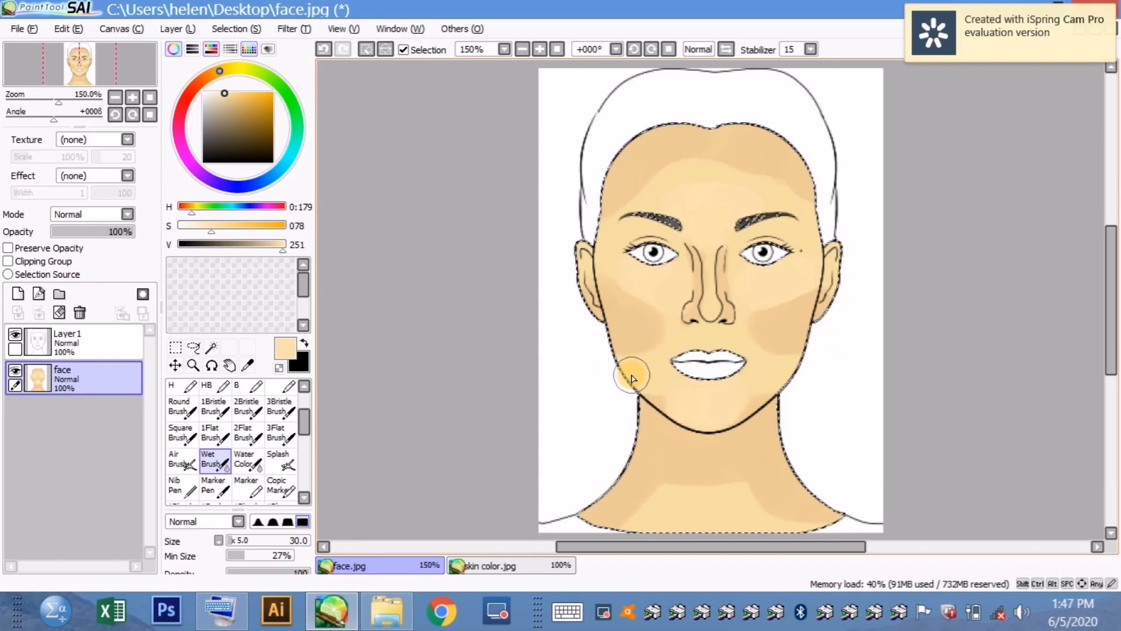
- Blend the forehead, cheek and nose shading with the 2Blur brush, reducing its size to 14 for the nose
scroll(290, 429, down, 5)
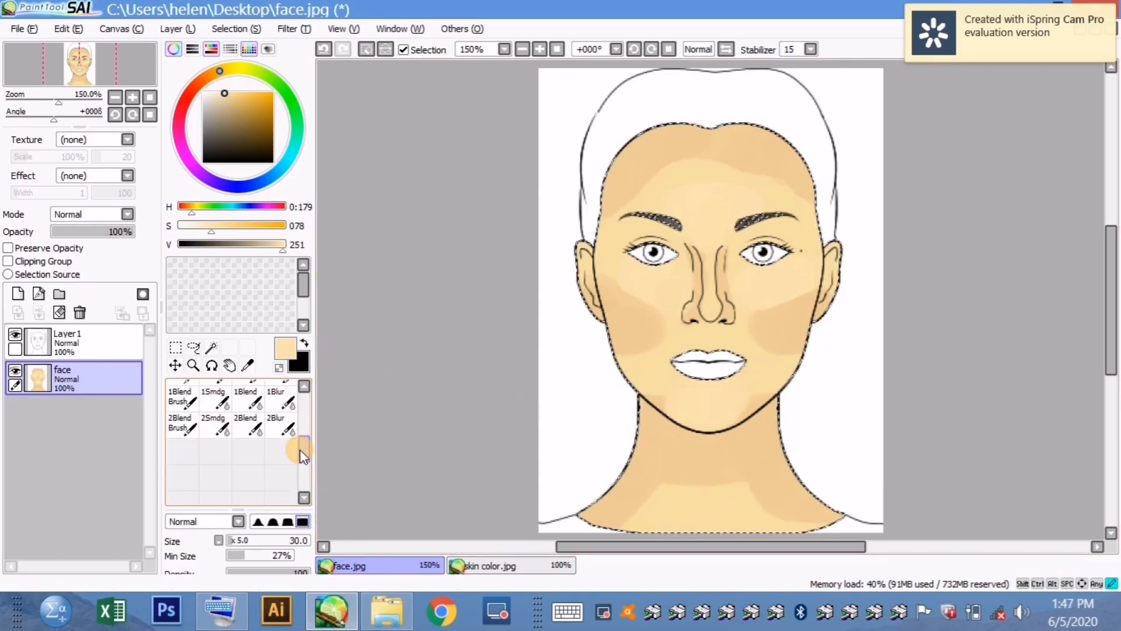
click(289, 418)
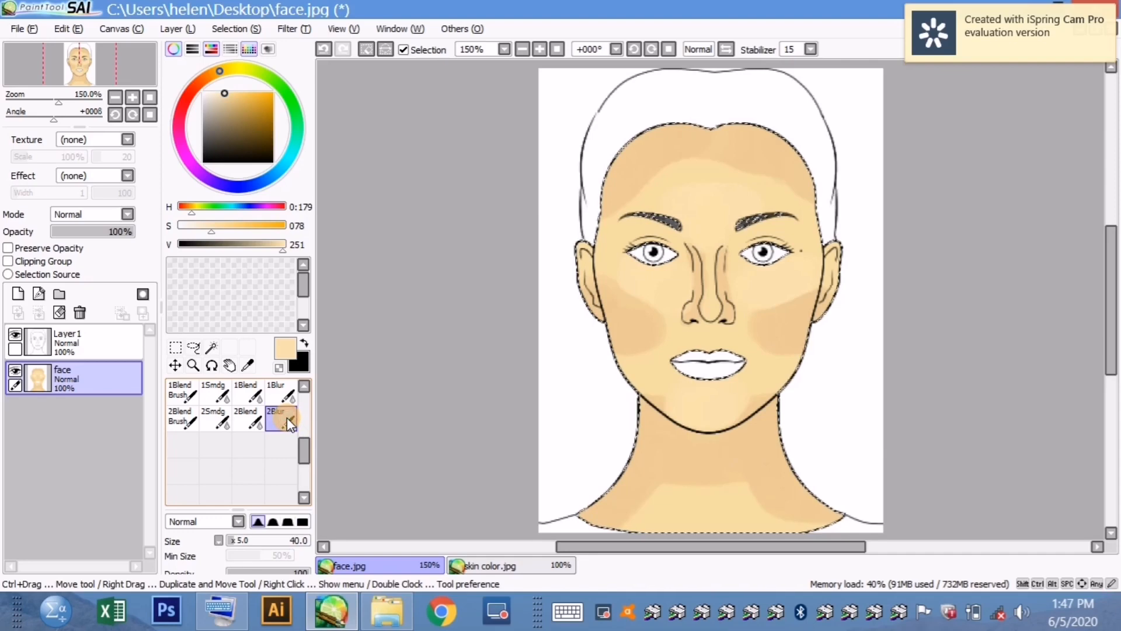
click(232, 540)
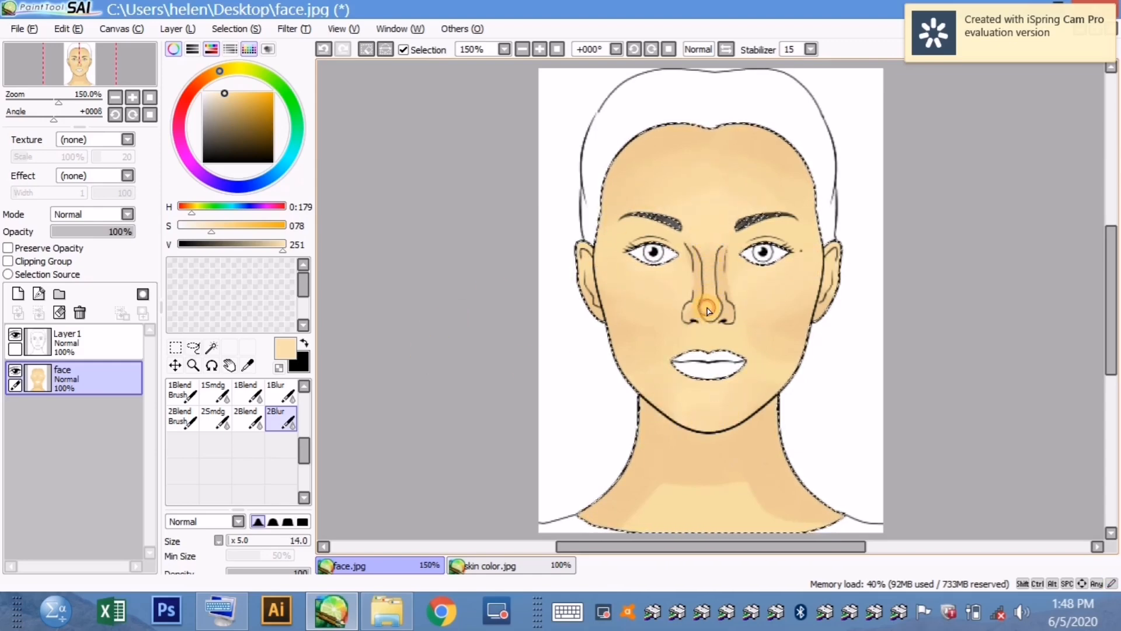
- Highlight the nose bridge with the Wet Brush in a tone sampled from the forehead, and blend the nose and neck with 2Blur at size 35
click(247, 365)
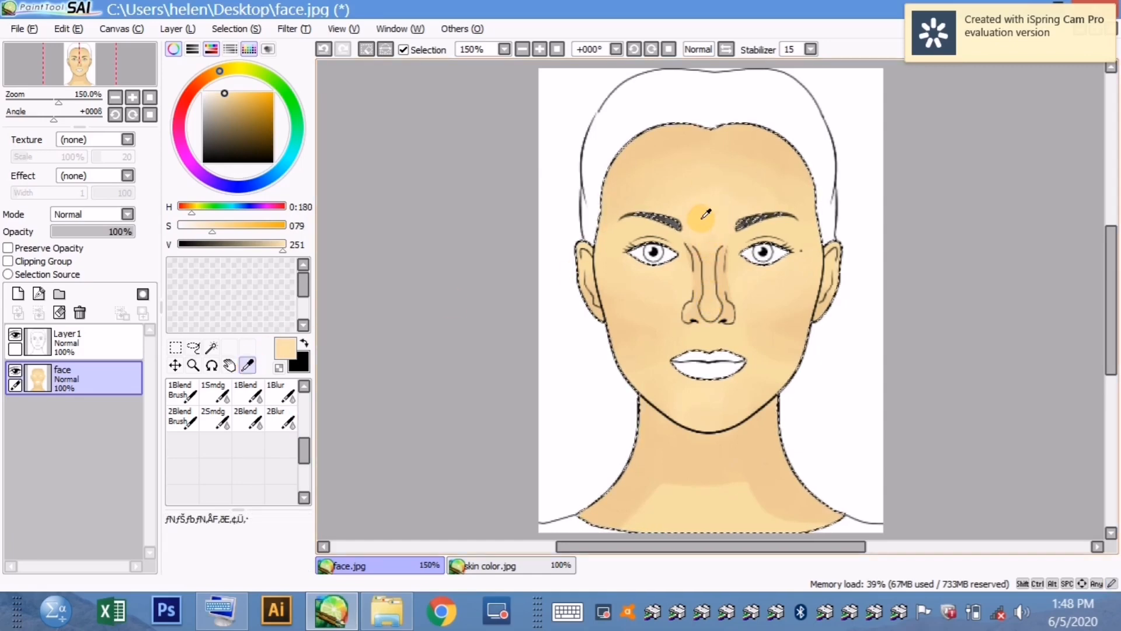
scroll(301, 439, up, 3)
click(215, 407)
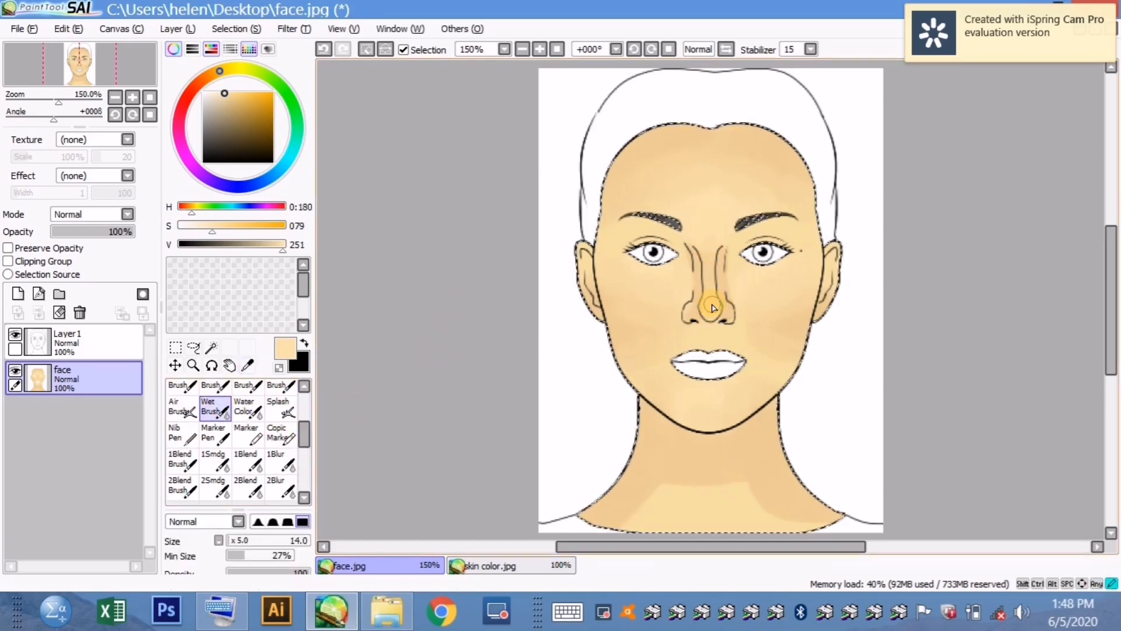
scroll(307, 450, down, 3)
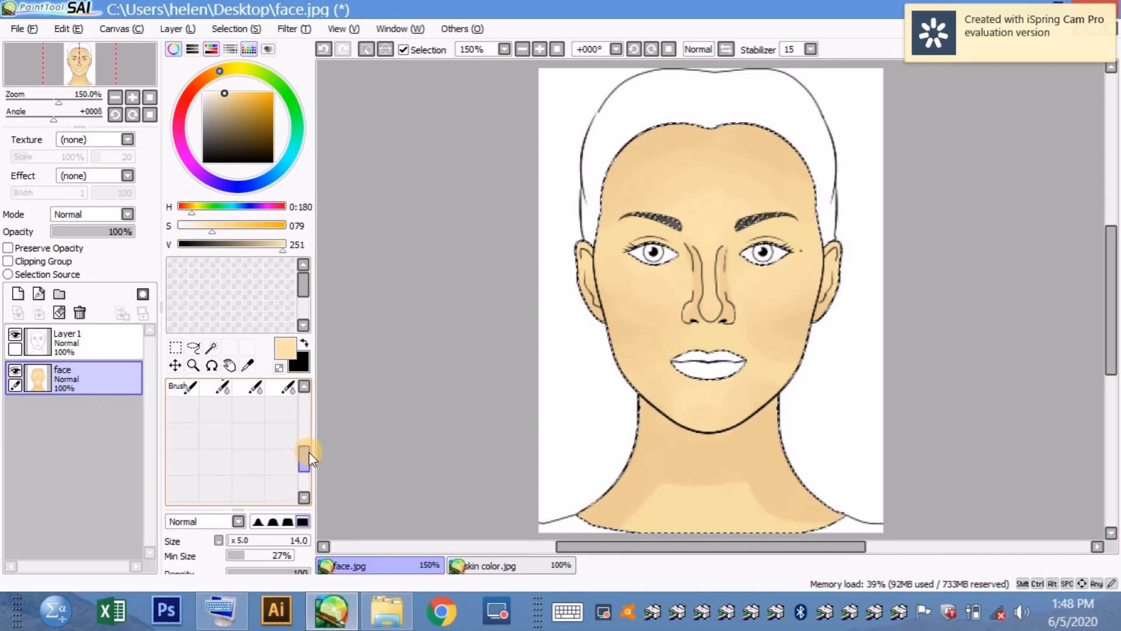
click(281, 437)
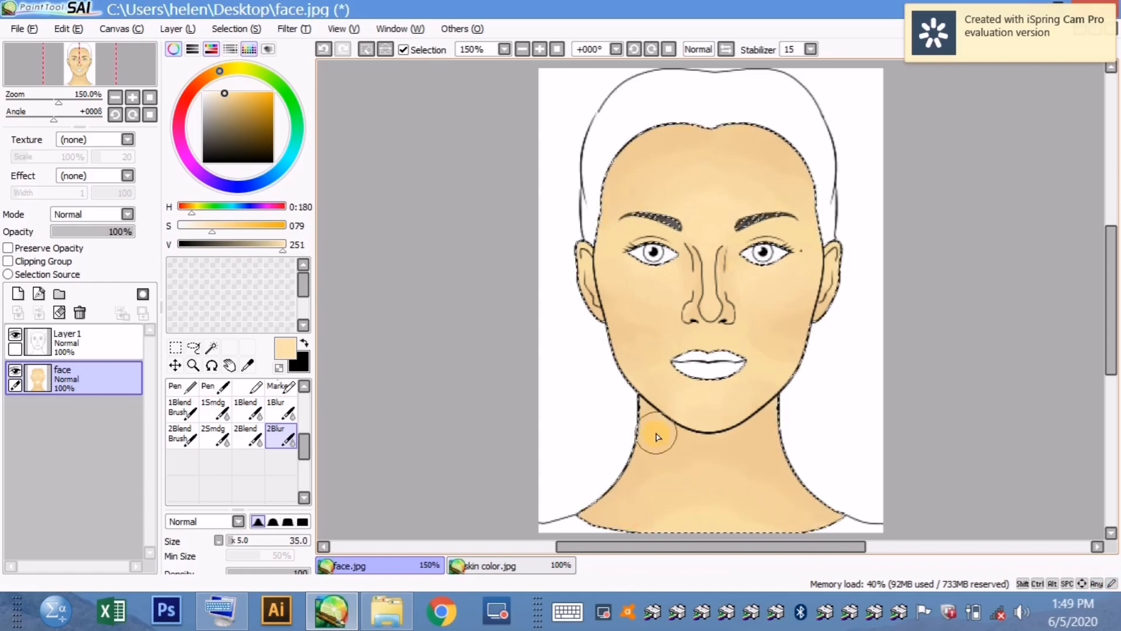
- Sample a light beige from the third blended stroke in skin color.jpg and save it to the first swatch cell
click(480, 567)
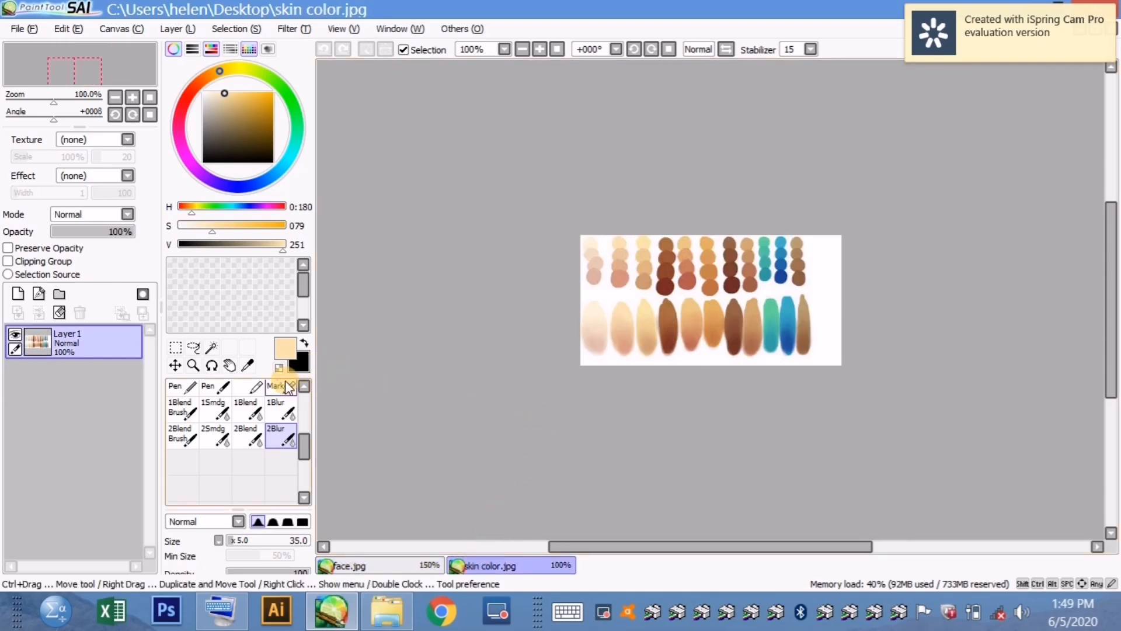
click(248, 365)
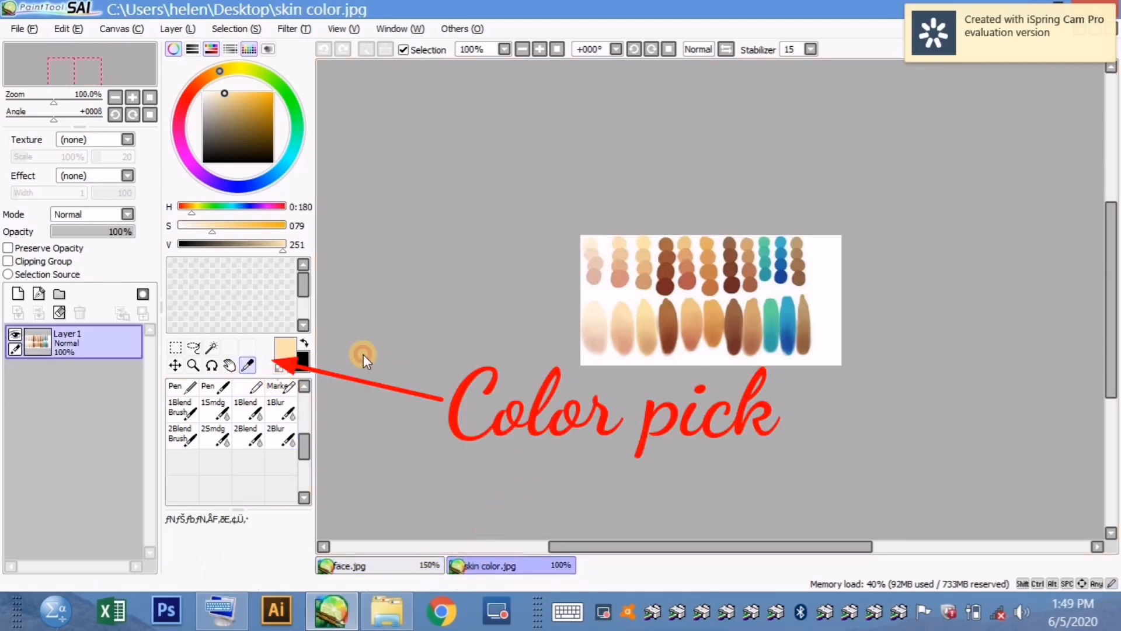
click(646, 315)
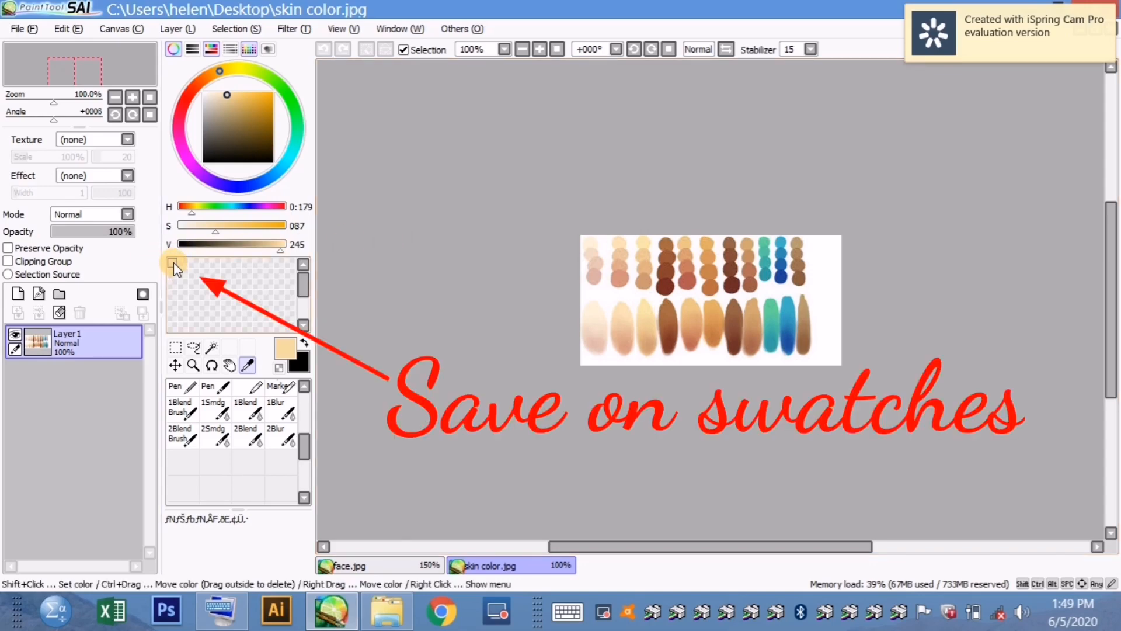
right_click(173, 262)
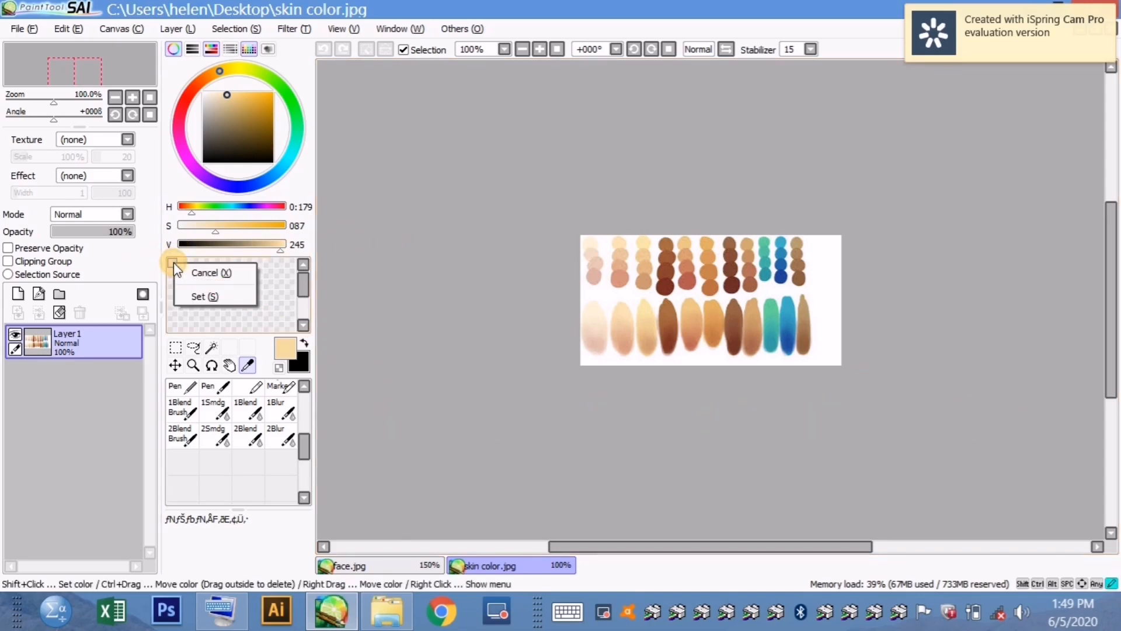
click(198, 295)
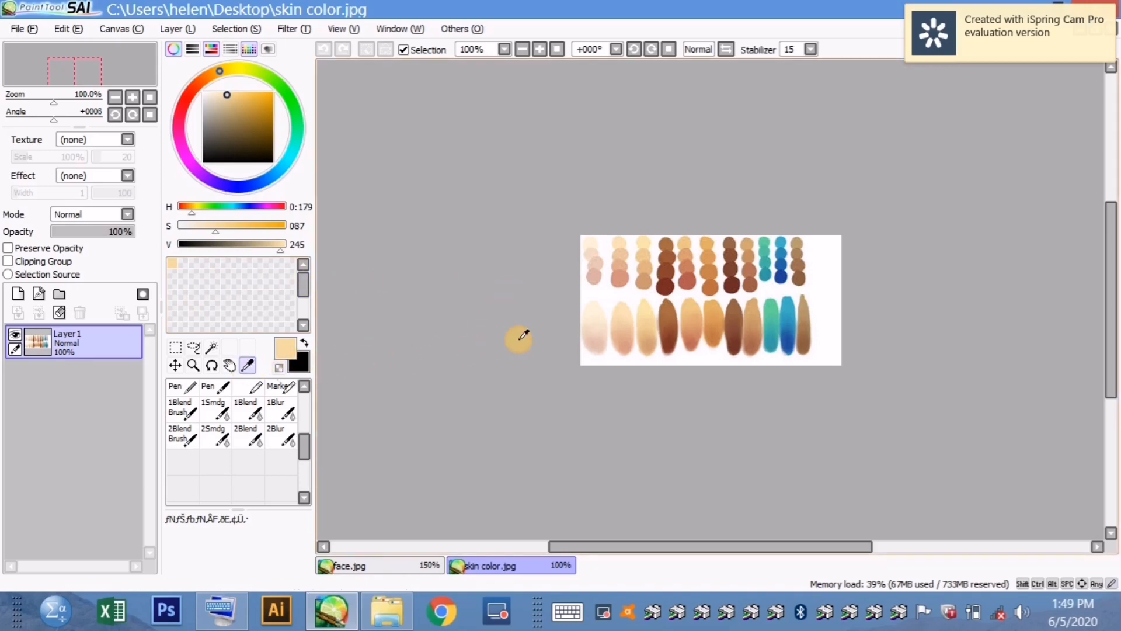
- Sample a darker and a lighter beige from the same palette stroke and save them in the swatch cells below and beside the first
click(650, 320)
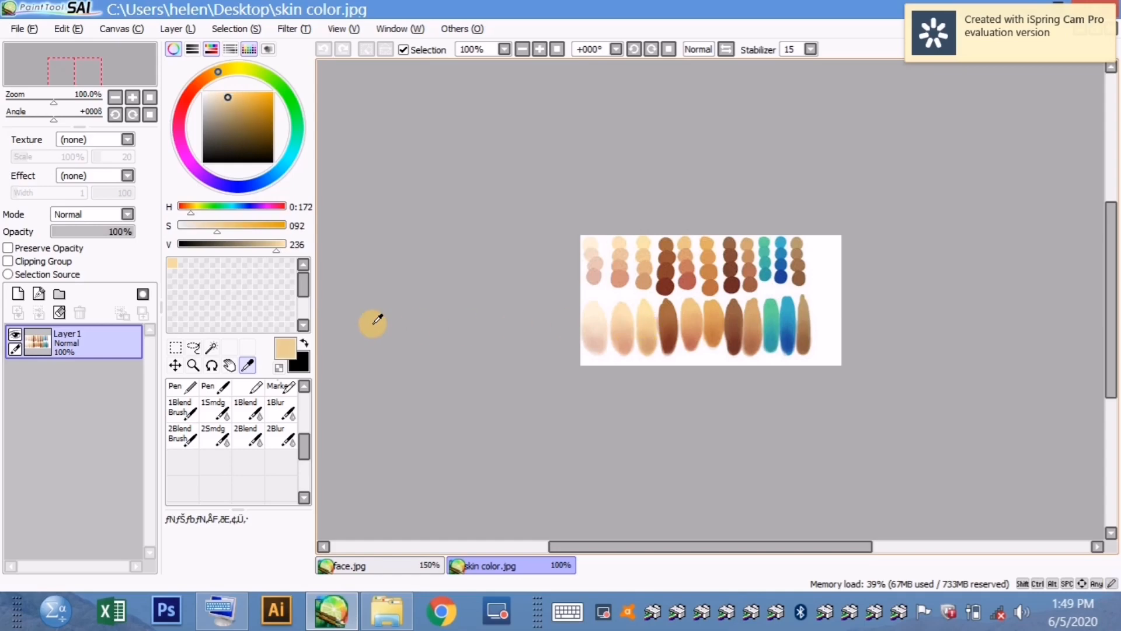
right_click(174, 279)
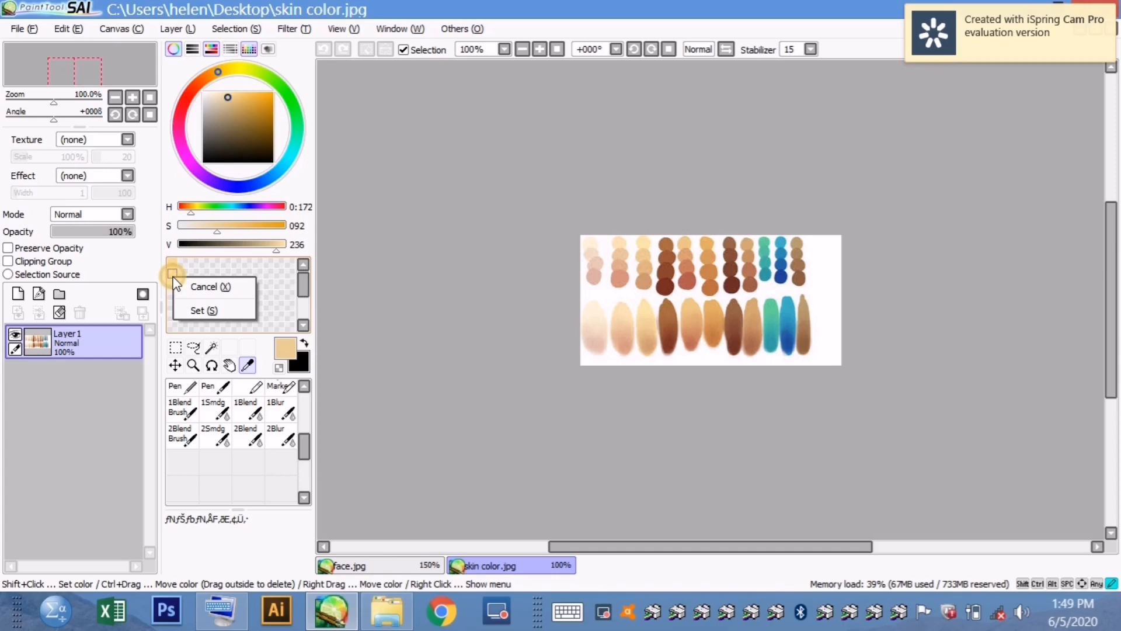
click(201, 305)
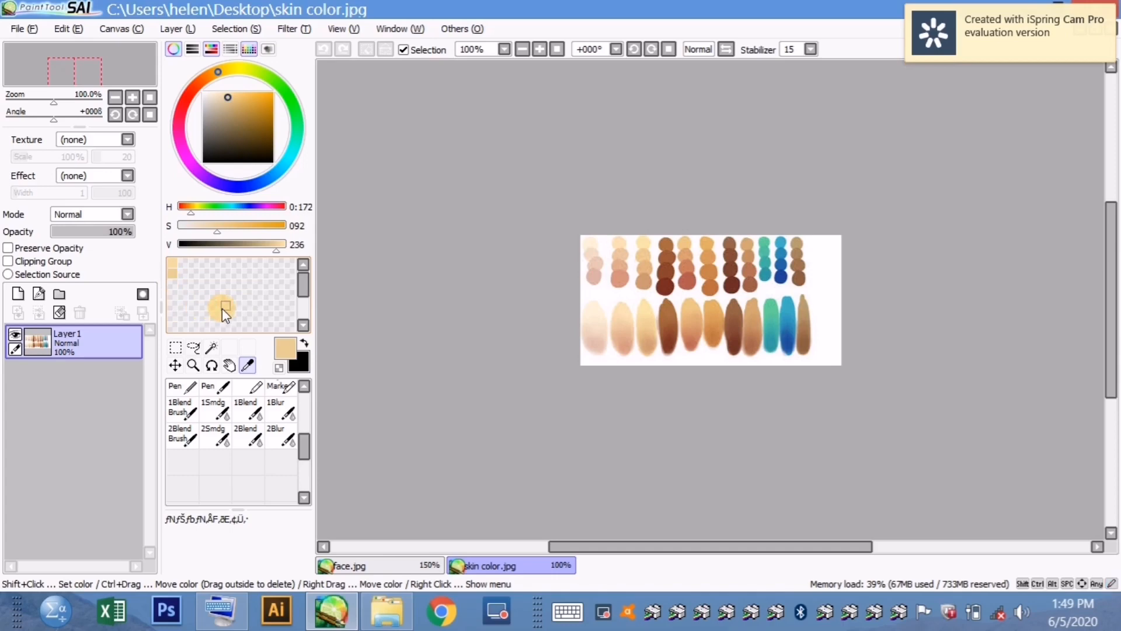
click(248, 365)
click(650, 297)
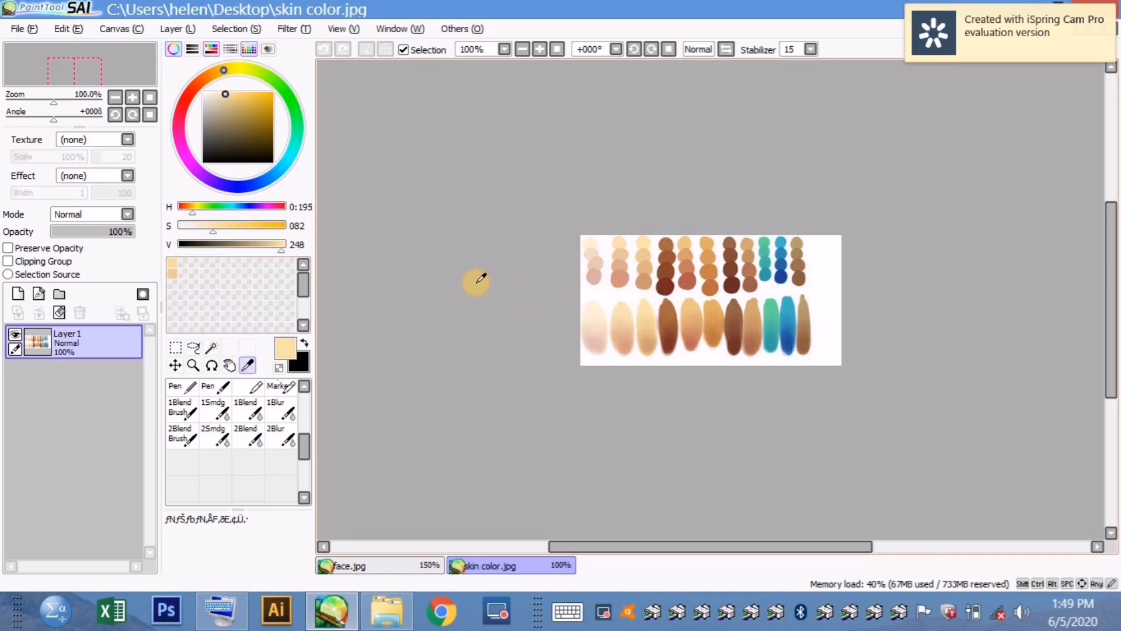
right_click(182, 265)
click(206, 295)
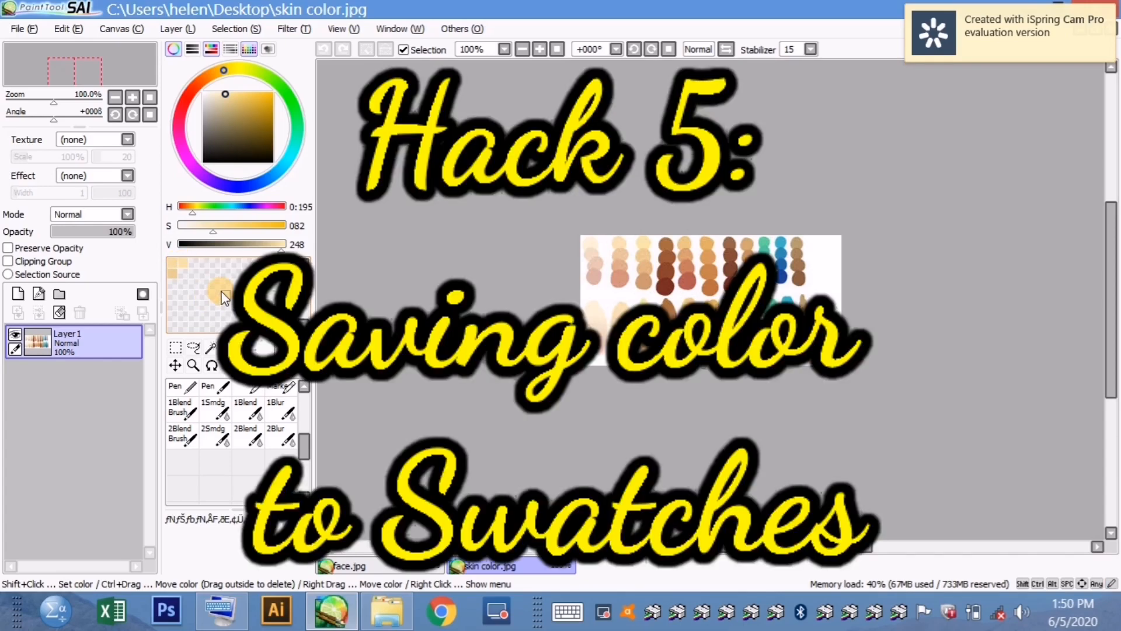
- Close the skin color.jpg palette and return to face.jpg
click(510, 568)
click(510, 568)
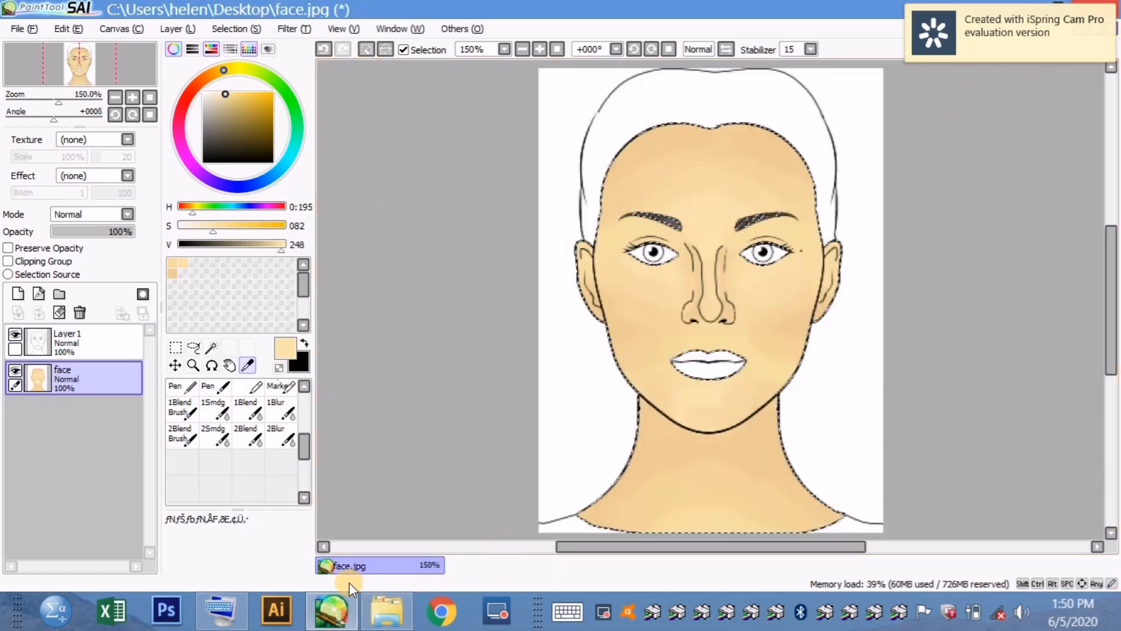
click(353, 565)
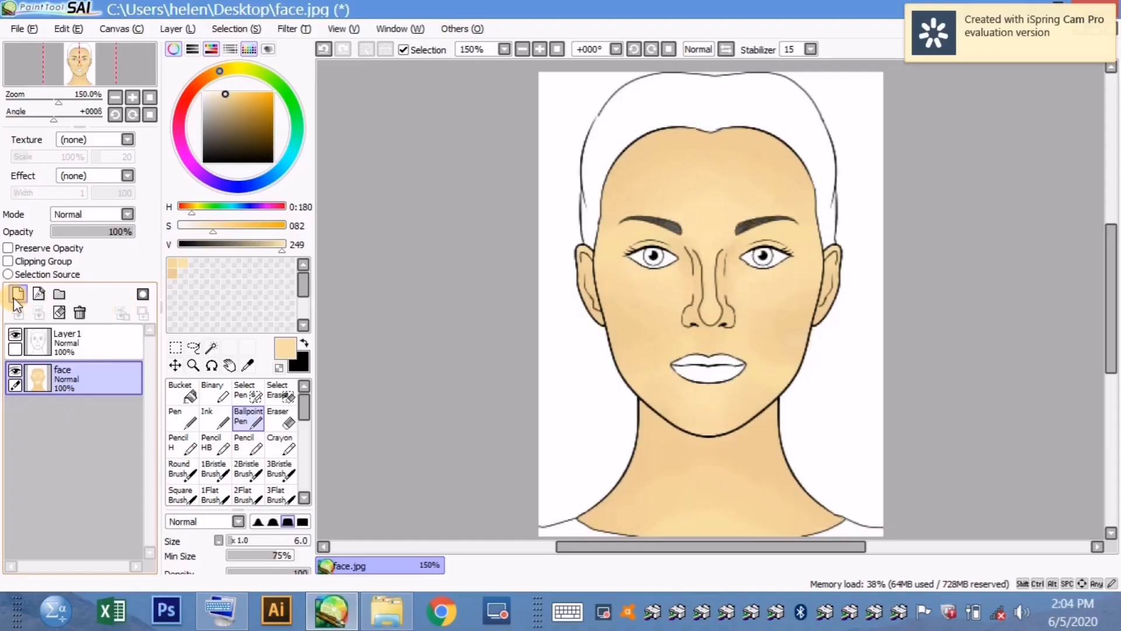
- Create a new layer, move it beneath the face layer and name it hair
click(13, 296)
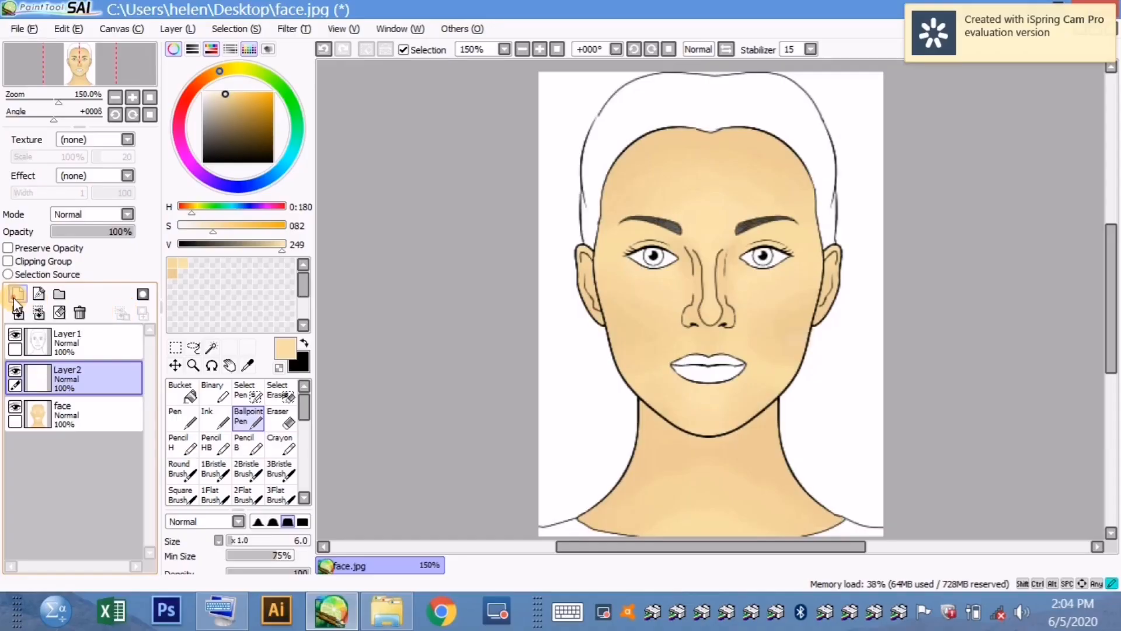
drag(85, 367, 79, 433)
double_click(82, 417)
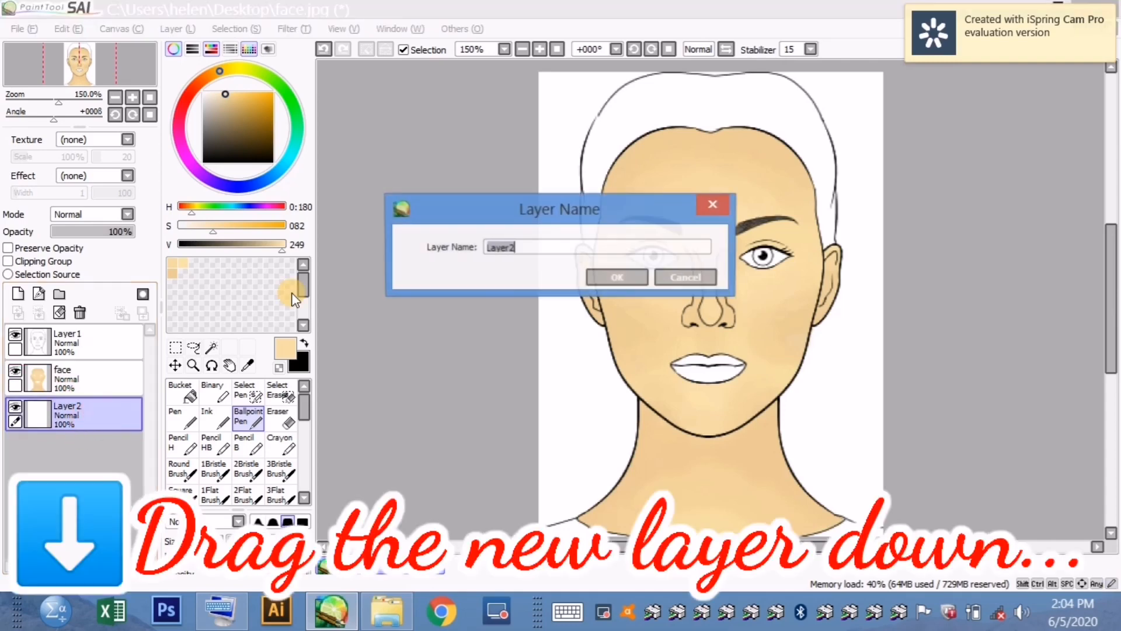
text(hair)
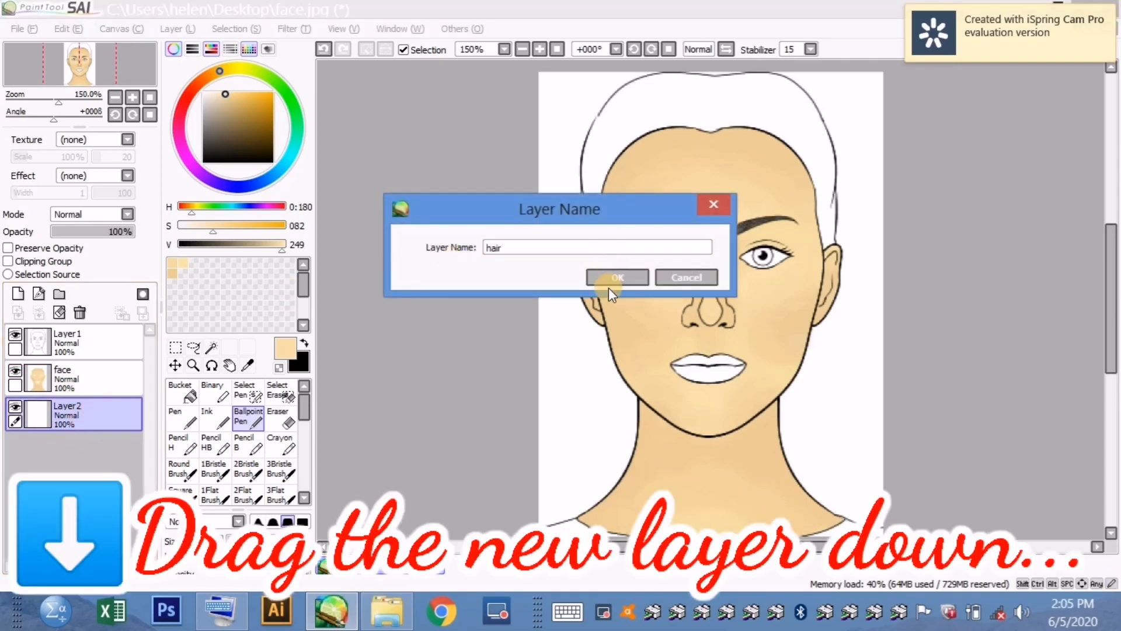
click(605, 277)
- Select the hair area with the Magic Wand and fill it with near-black brown using the Bucket on the hair layer
click(217, 348)
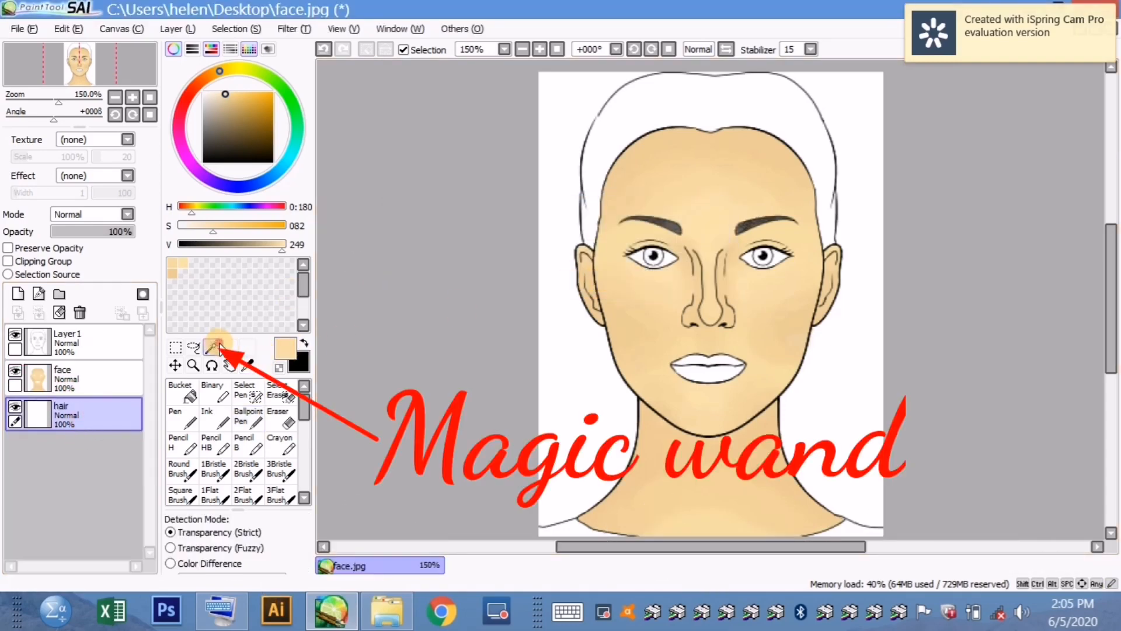
click(677, 105)
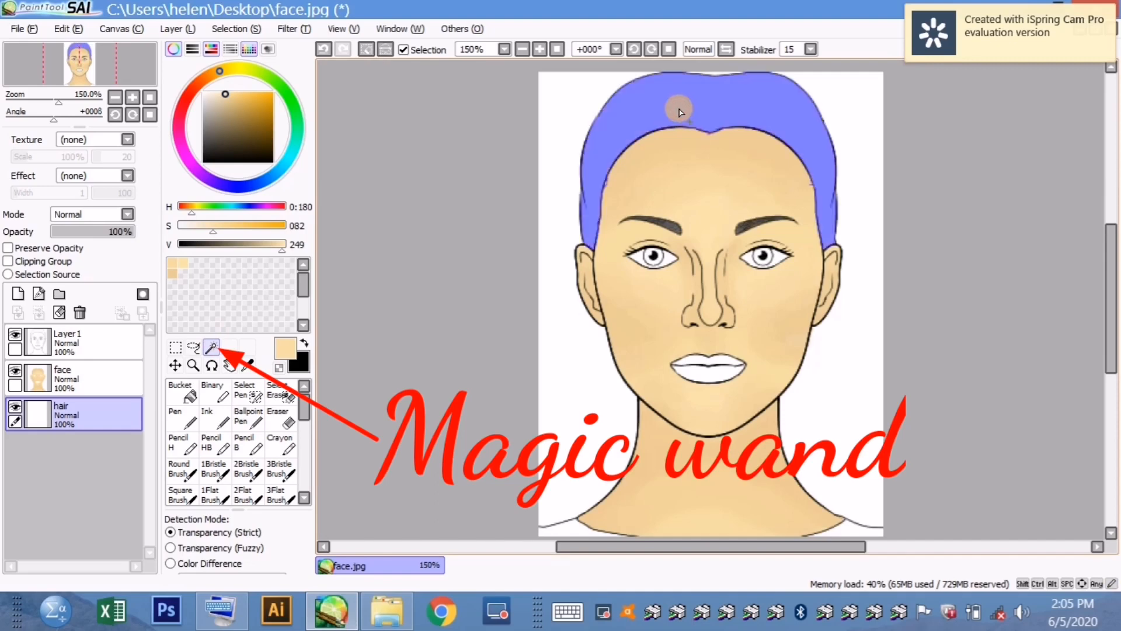
click(189, 387)
click(245, 159)
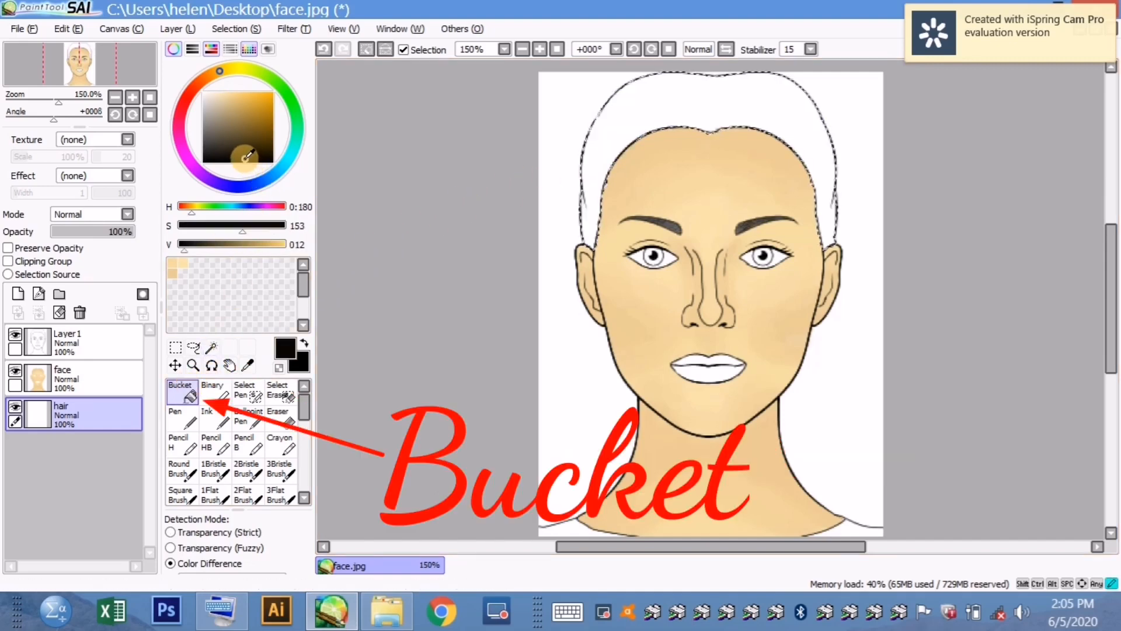
click(660, 113)
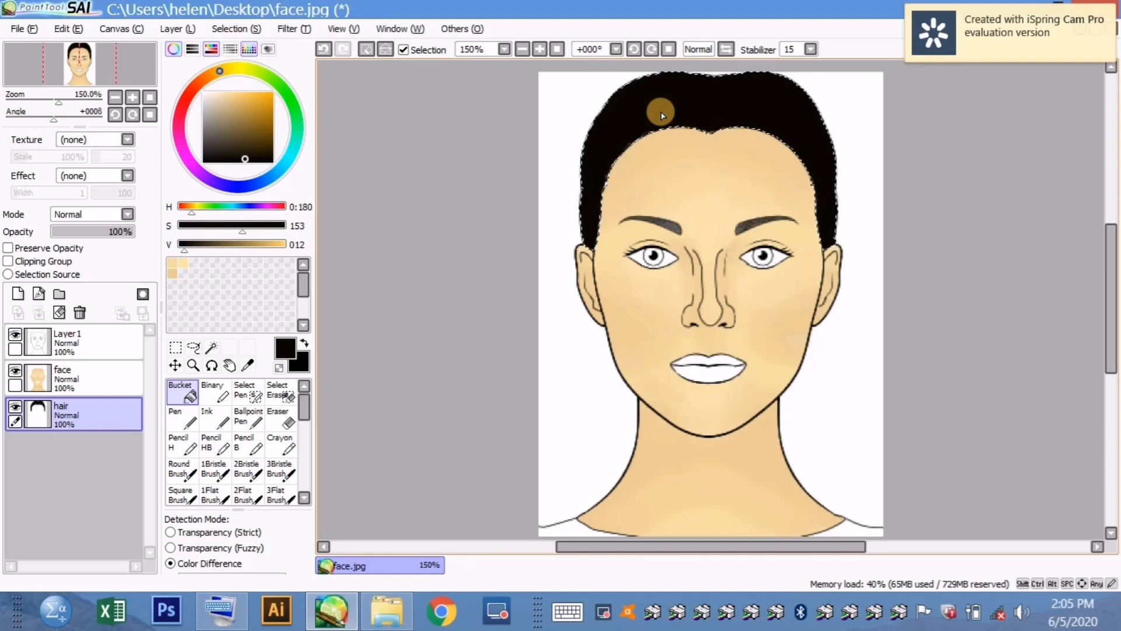
- Paint hair strands across both sides of the head in a slightly lighter dark brown with the Air Brush at size 45
click(303, 497)
click(303, 497)
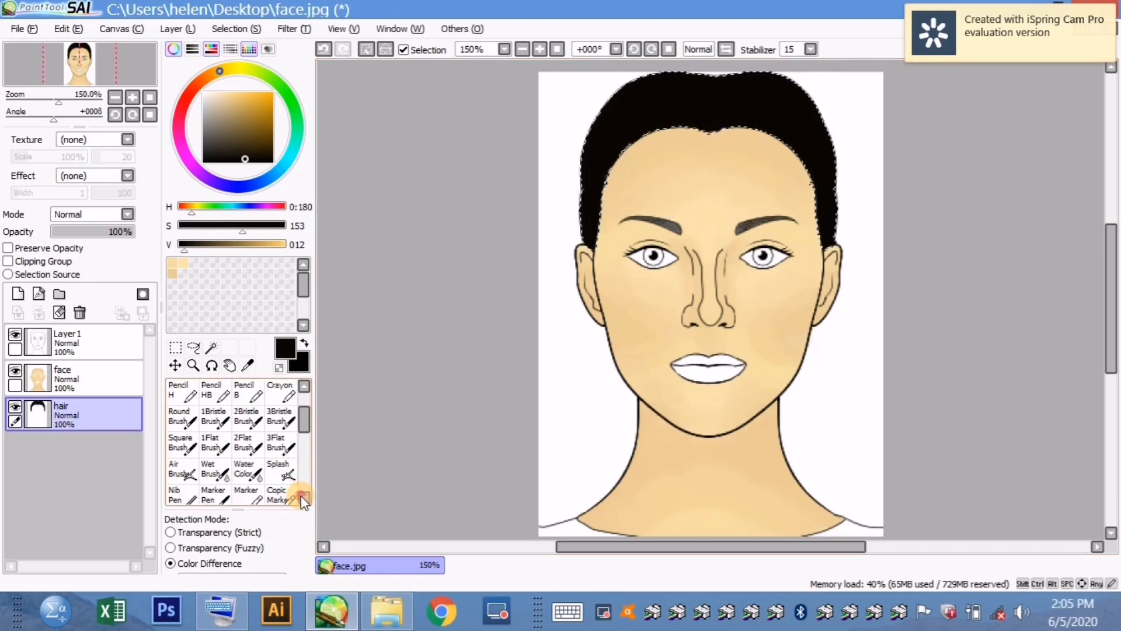
click(183, 473)
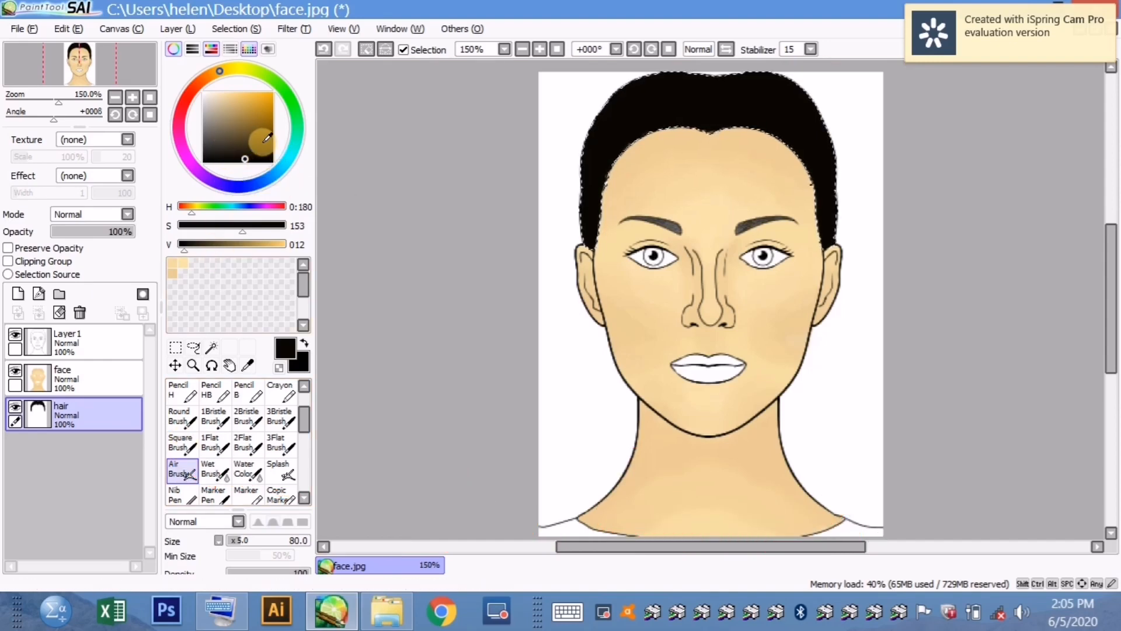
click(244, 152)
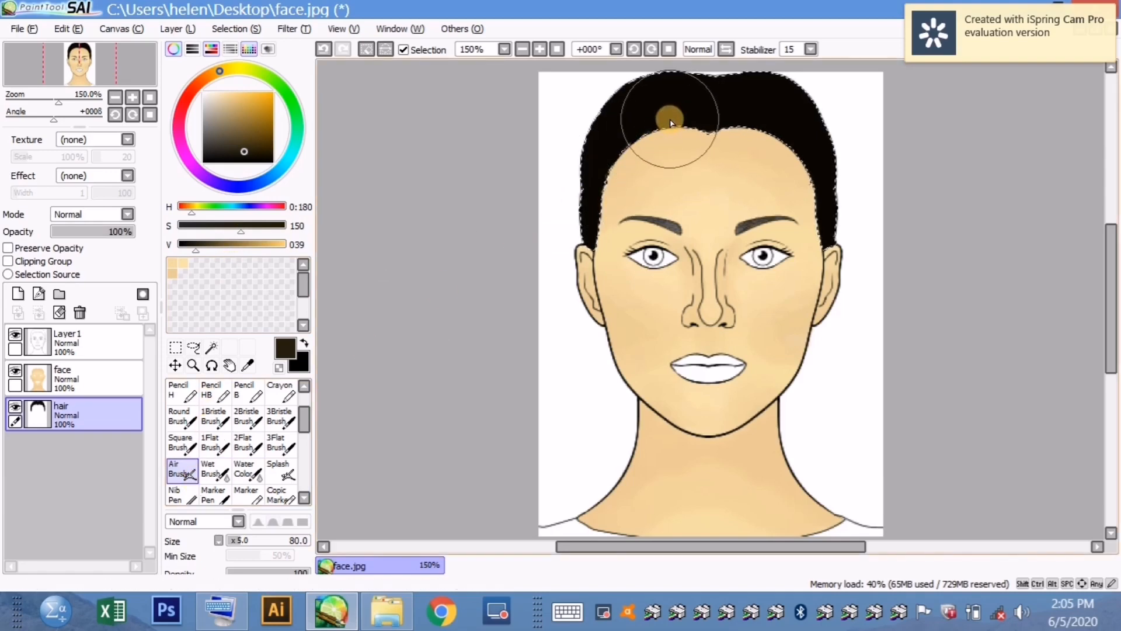
click(234, 540)
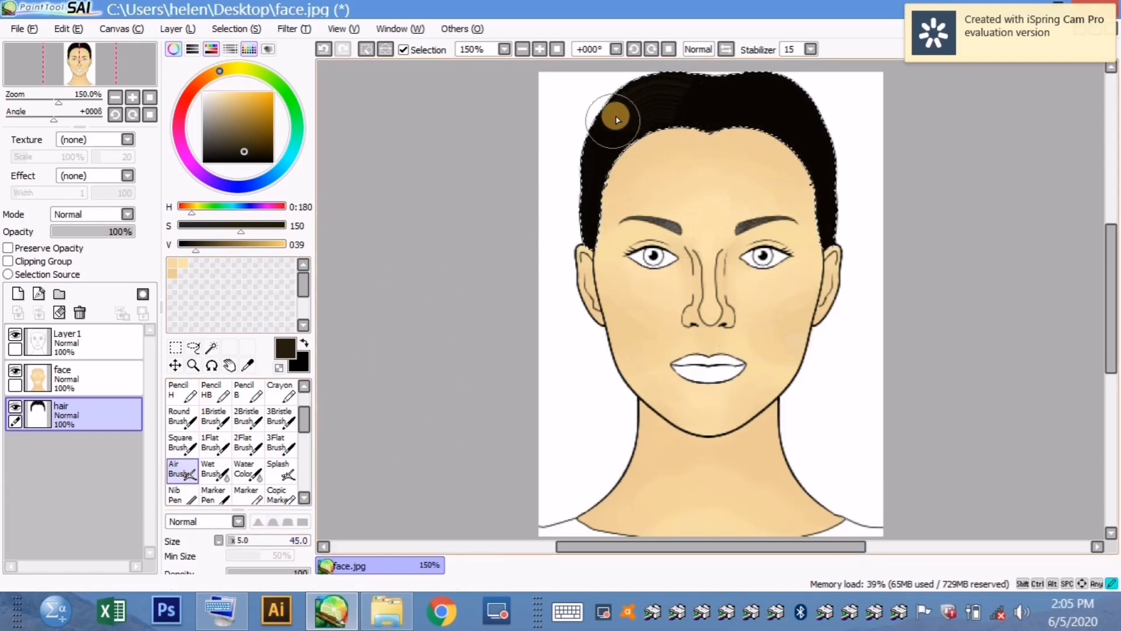
mouse_move(617, 120)
mouse_down()
mouse_move(727, 122)
mouse_move(731, 102)
mouse_move(797, 143)
mouse_move(829, 226)
mouse_move(729, 100)
mouse_move(829, 160)
mouse_move(717, 110)
mouse_move(645, 95)
mouse_move(773, 104)
mouse_up()
click(539, 50)
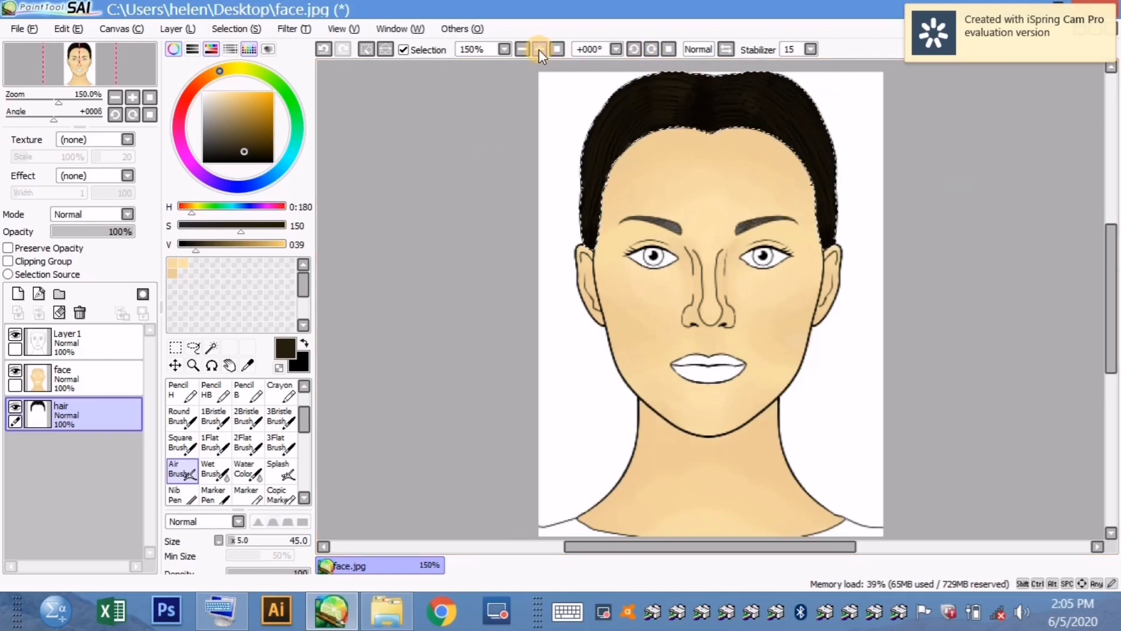
click(539, 50)
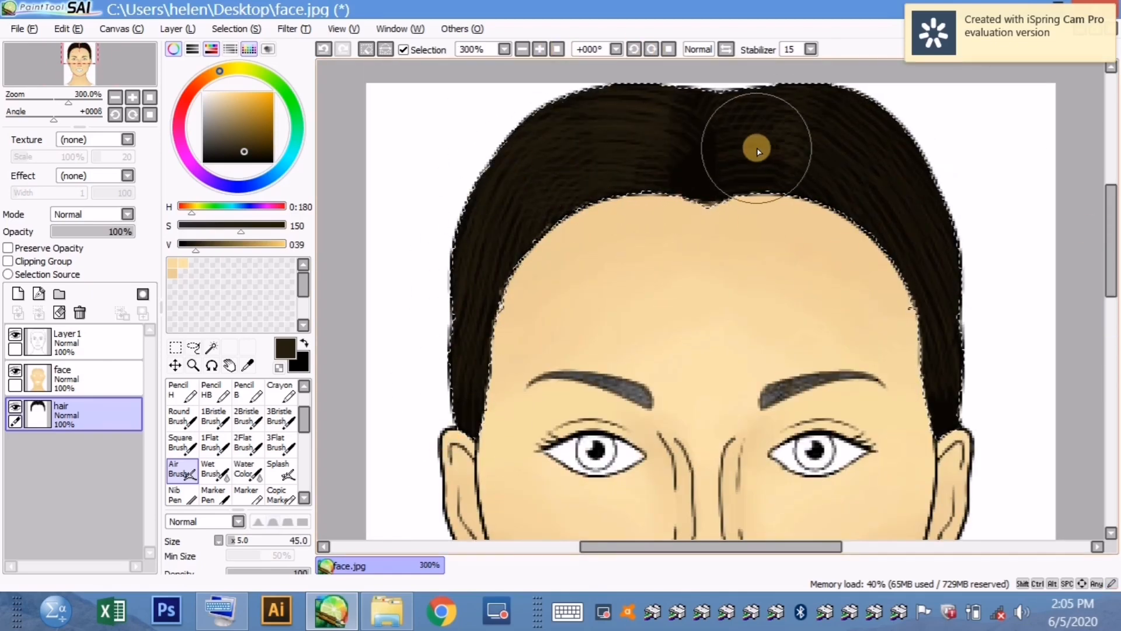
- Extend the lighter dark brown strands across the hair's center parting with the Air Brush and clear the selection
drag(756, 149, 831, 144)
mouse_move(673, 182)
mouse_down()
mouse_move(703, 185)
mouse_move(691, 114)
mouse_up()
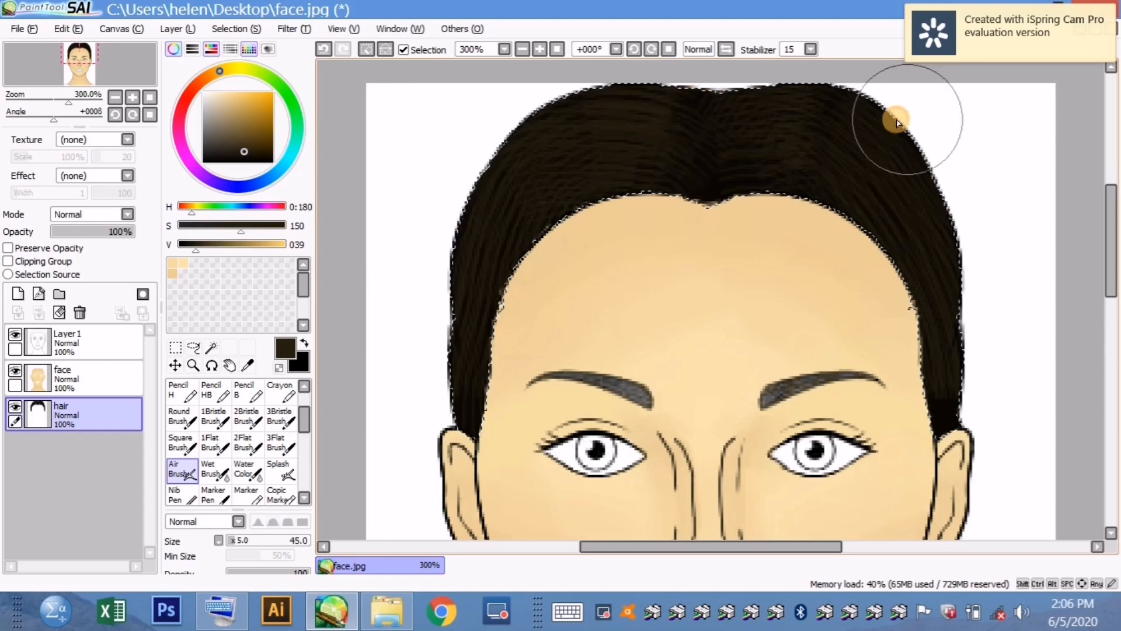
click(517, 52)
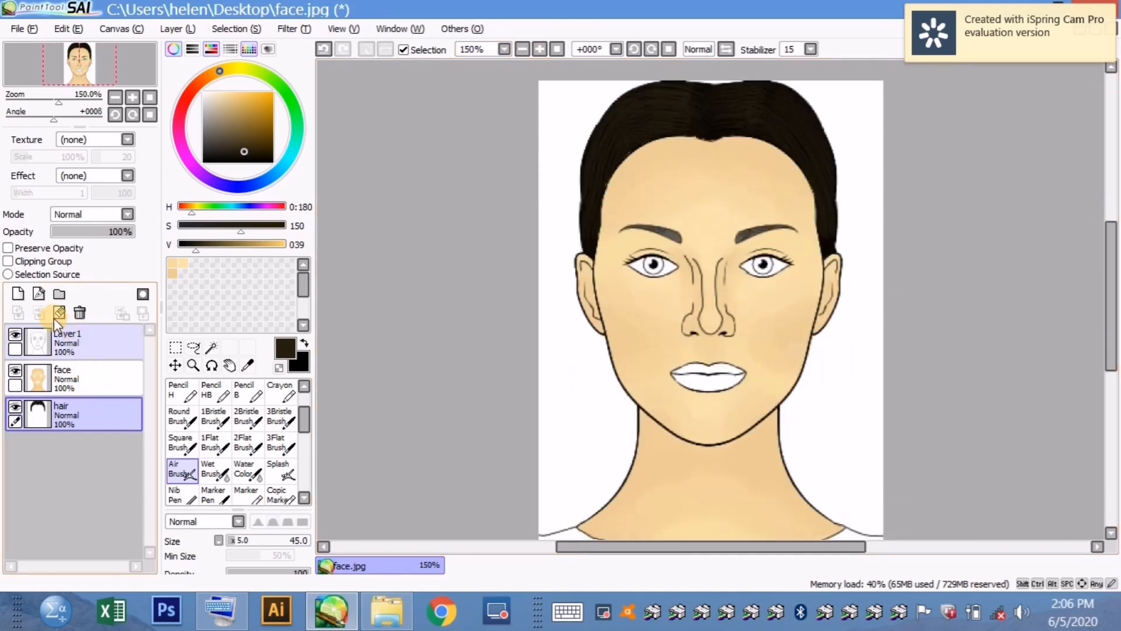
- Add a new layer, delete the extra one, move the new layer beneath the hair layer and name it mouth
click(18, 295)
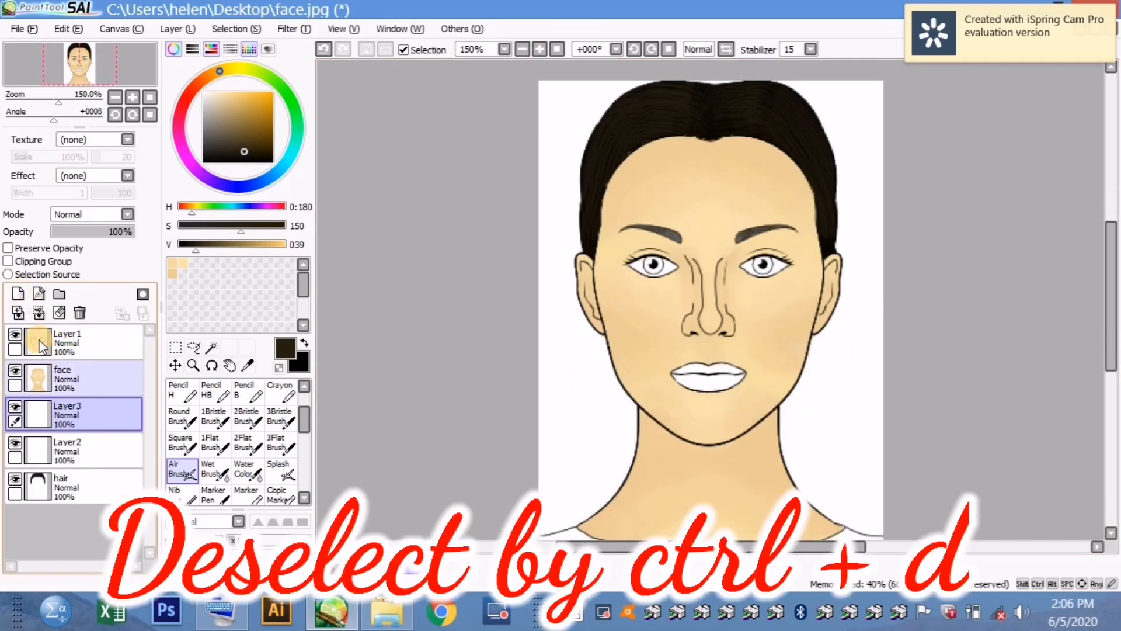
click(18, 294)
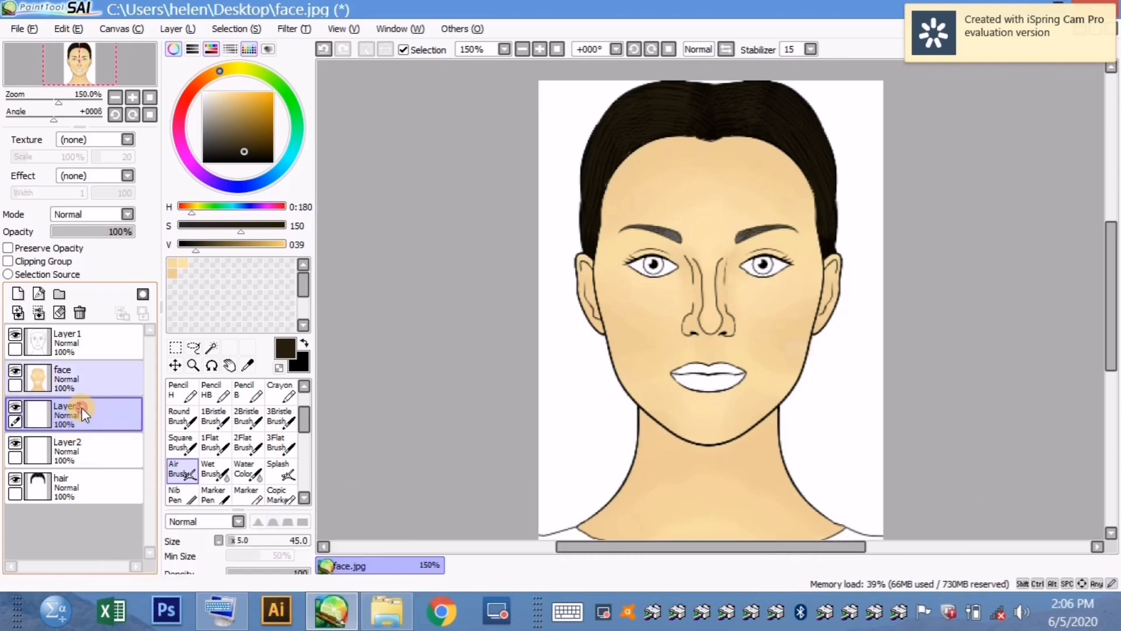
click(80, 312)
drag(79, 412, 75, 474)
double_click(74, 454)
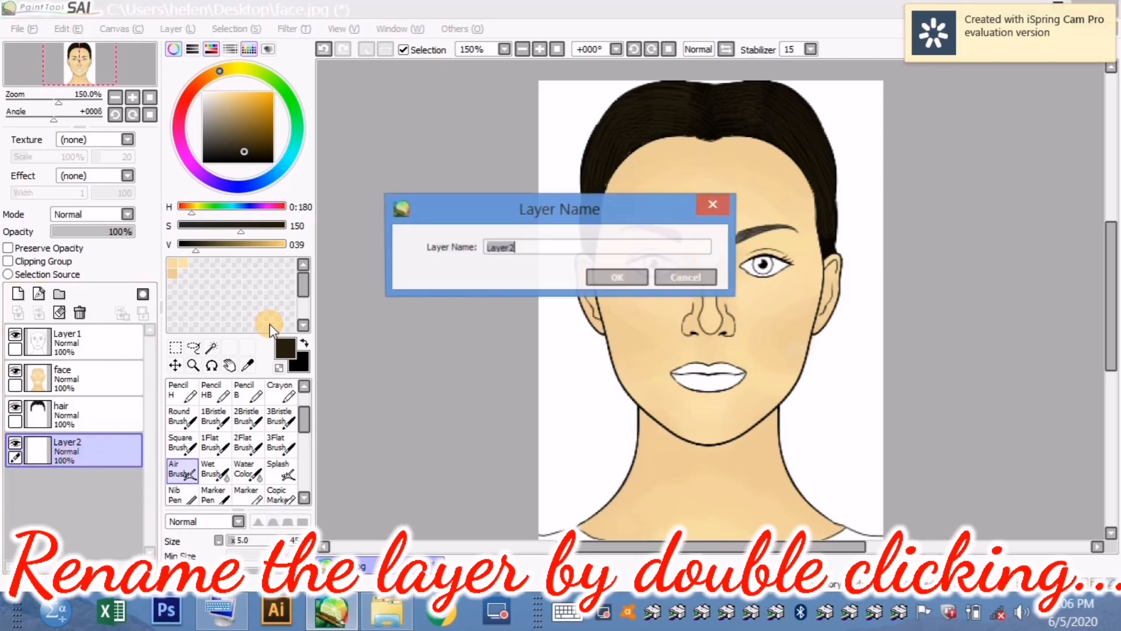
key(BackSpace)
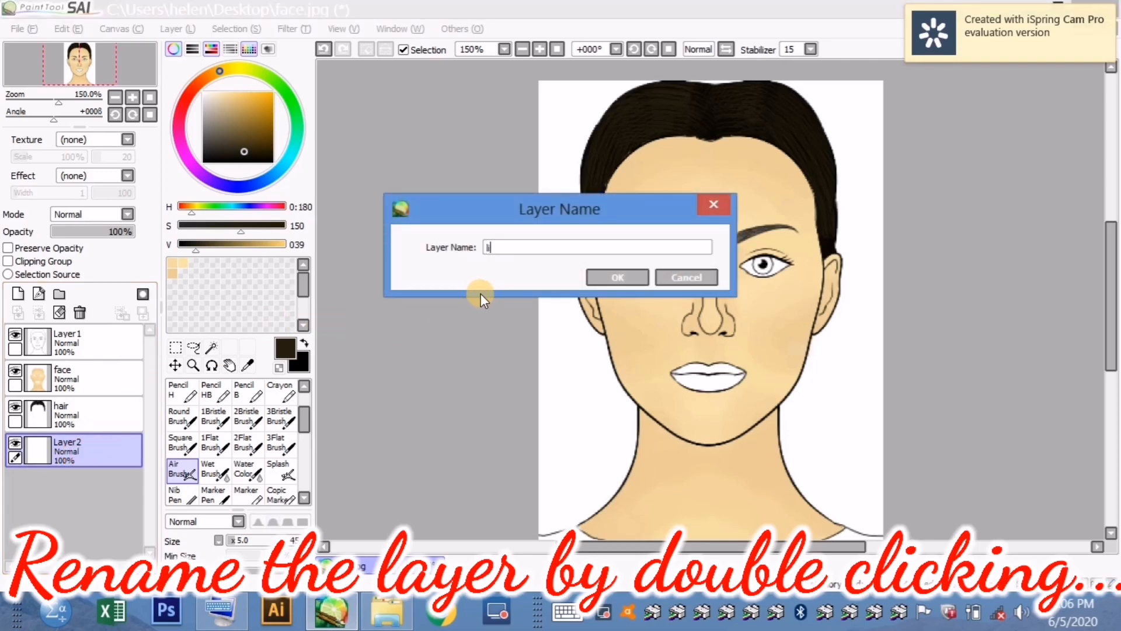
text(mouth)
click(626, 274)
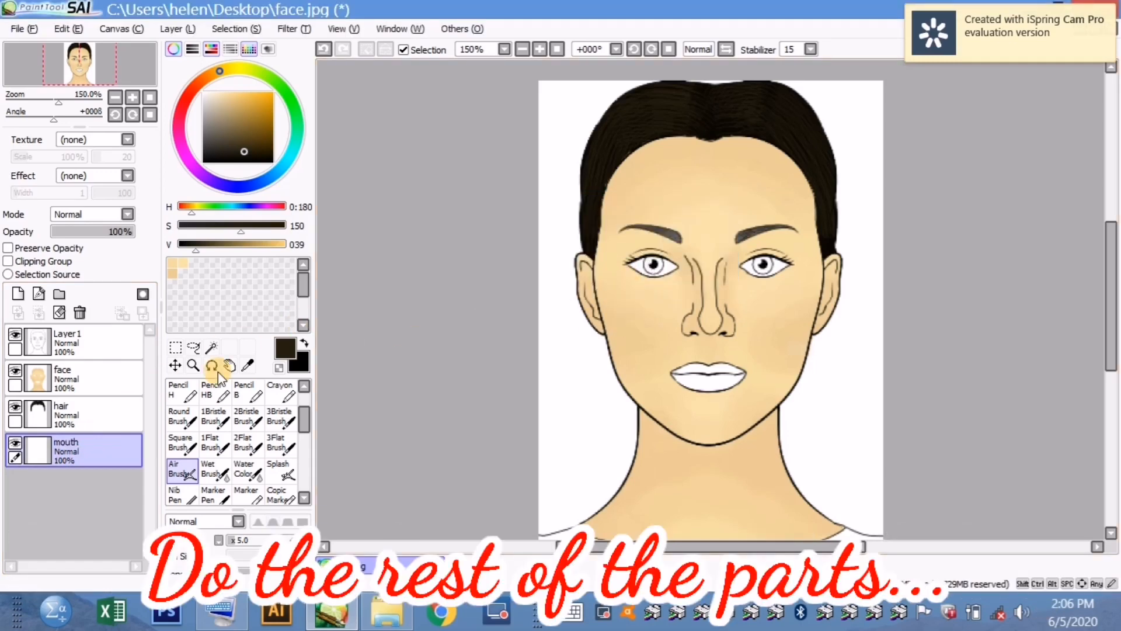
- Select the lips with the Magic Wand and fill them with orange-red using the Bucket on the mouth layer
click(211, 346)
click(704, 377)
click(539, 51)
click(538, 51)
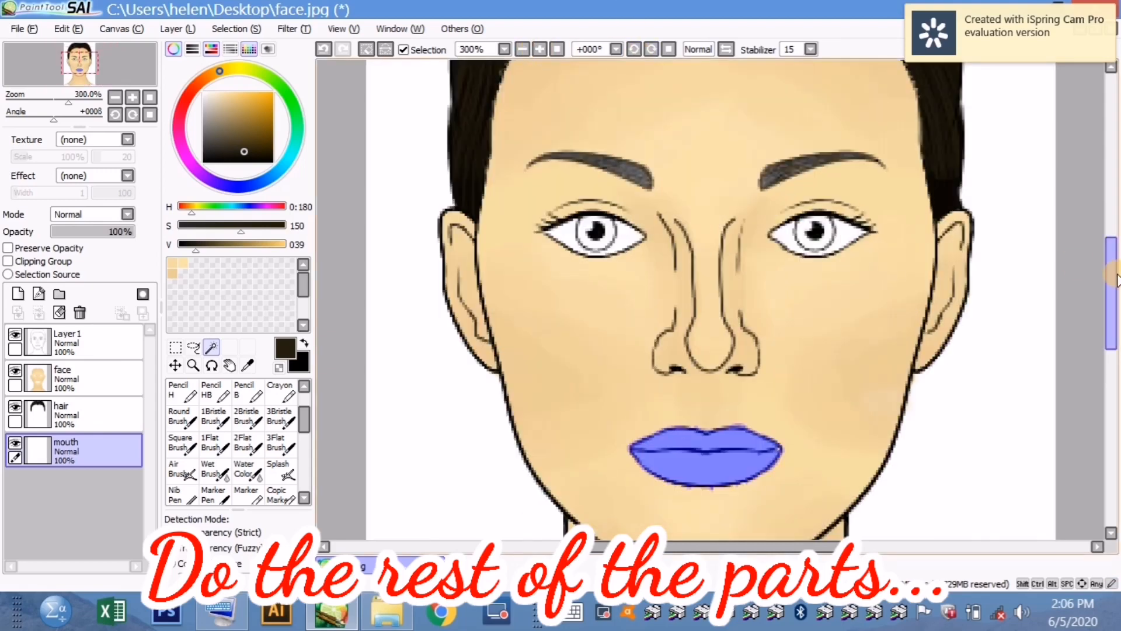
drag(1112, 273, 1112, 285)
click(182, 107)
click(265, 101)
click(185, 99)
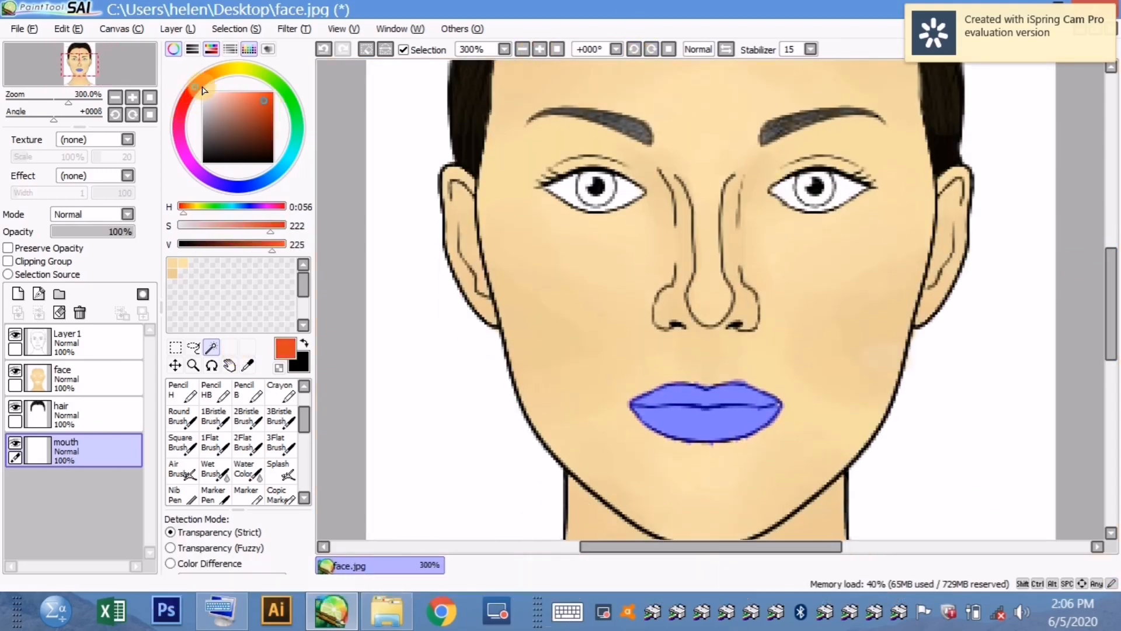
click(195, 86)
scroll(216, 393, up, 2)
click(180, 391)
click(737, 399)
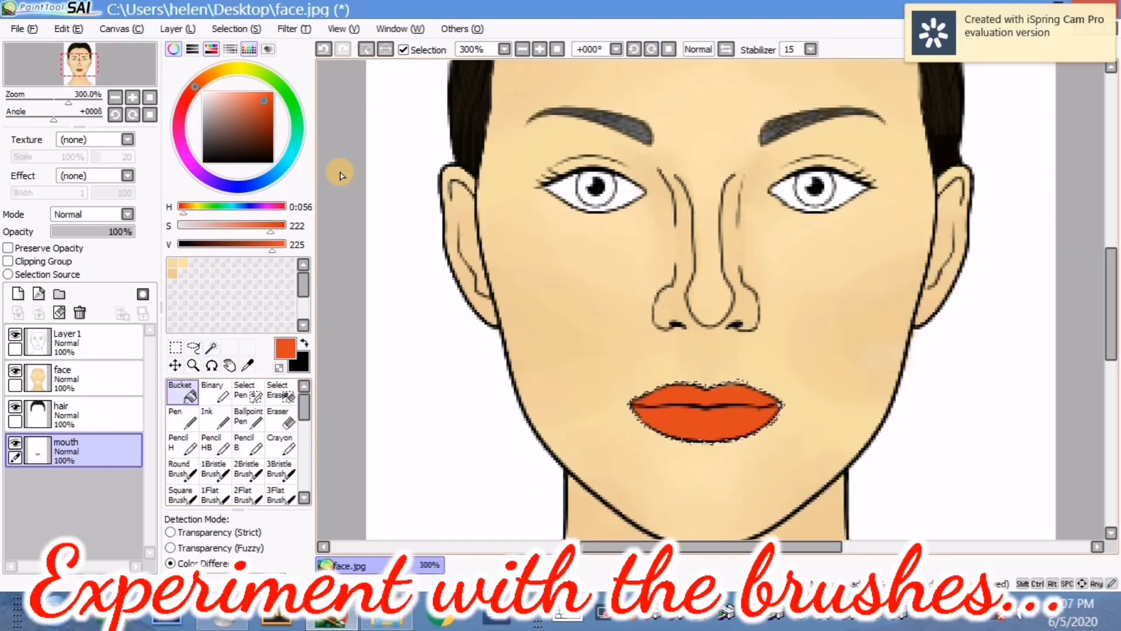
- Paint over the lips with the Round Brush at size 8 in a brighter orange-red with saturation 240 and value 242
click(184, 471)
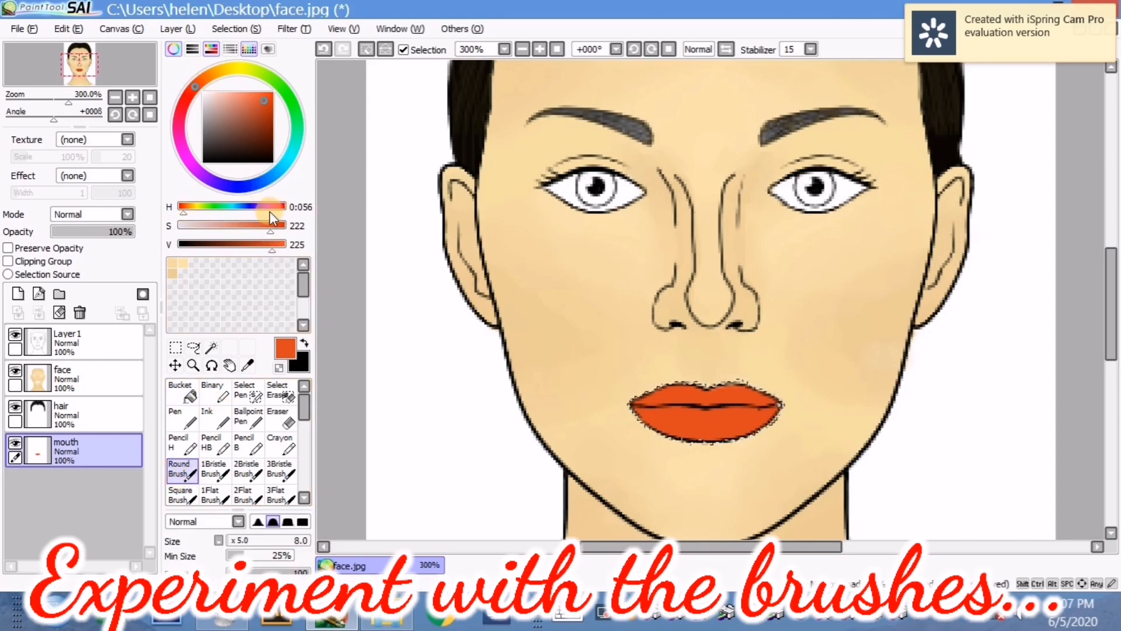
click(278, 244)
click(277, 226)
mouse_move(720, 429)
mouse_down()
mouse_move(655, 406)
mouse_move(743, 408)
mouse_move(723, 398)
mouse_move(667, 413)
mouse_move(745, 408)
mouse_up()
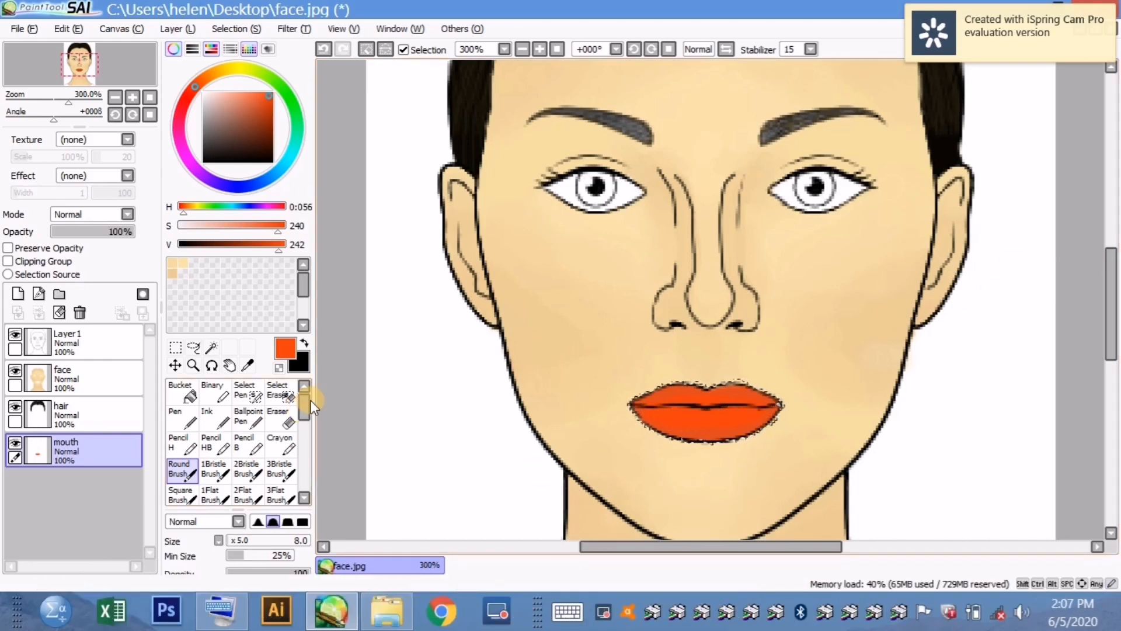
- Create a new layer, move it beneath the mouth layer and name it eyes
click(540, 50)
click(540, 50)
click(18, 294)
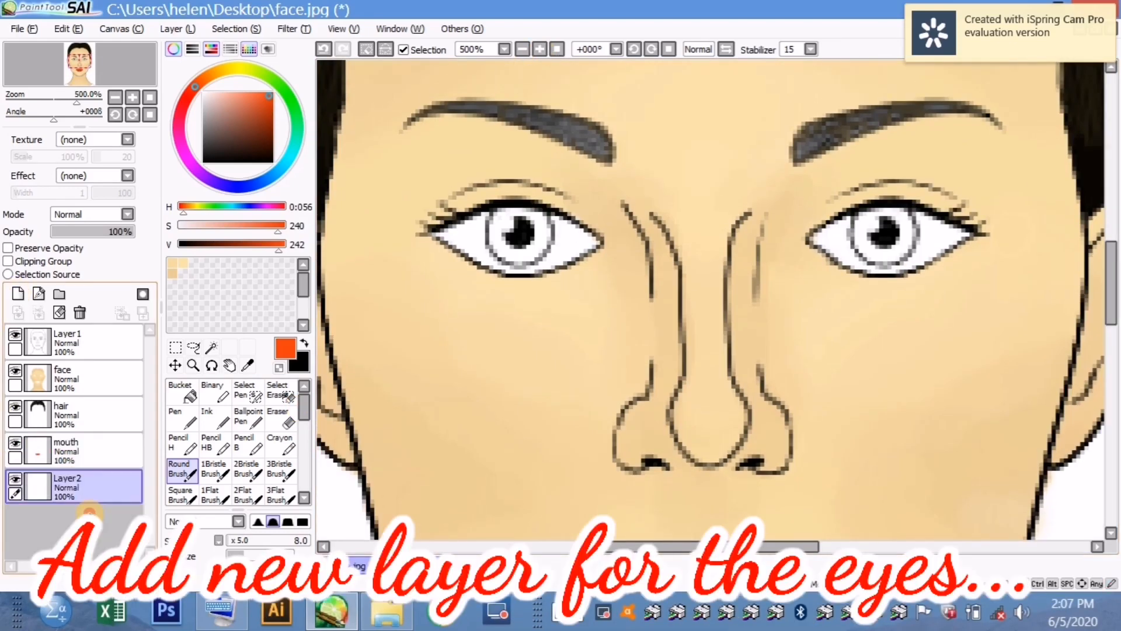
double_click(65, 485)
text(eyes)
click(581, 277)
- Select both irises with the Magic Wand, fill them with near-black using the Bucket on the eyes layer, and deselect
click(215, 347)
click(498, 237)
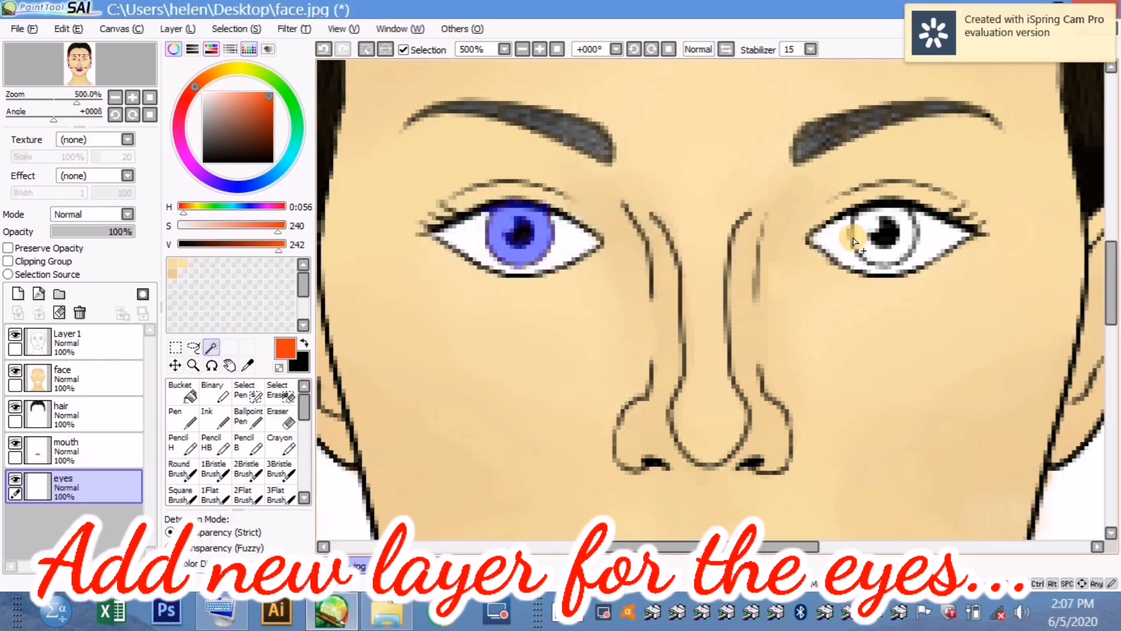
click(855, 238)
click(190, 394)
click(244, 158)
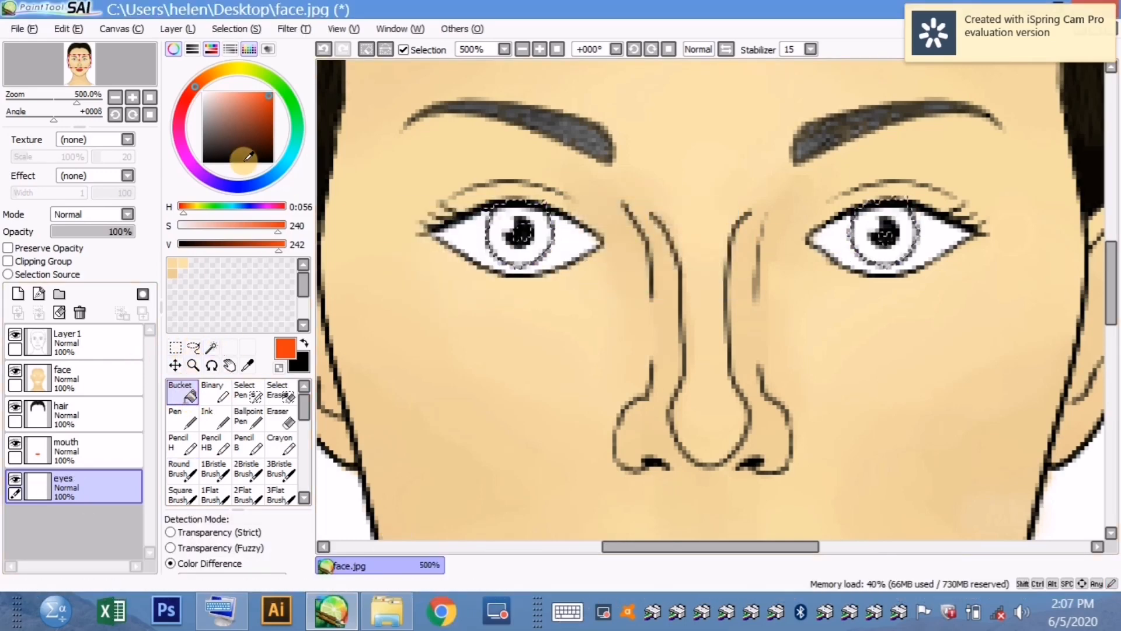
click(505, 229)
click(890, 236)
key(ctrl+d)
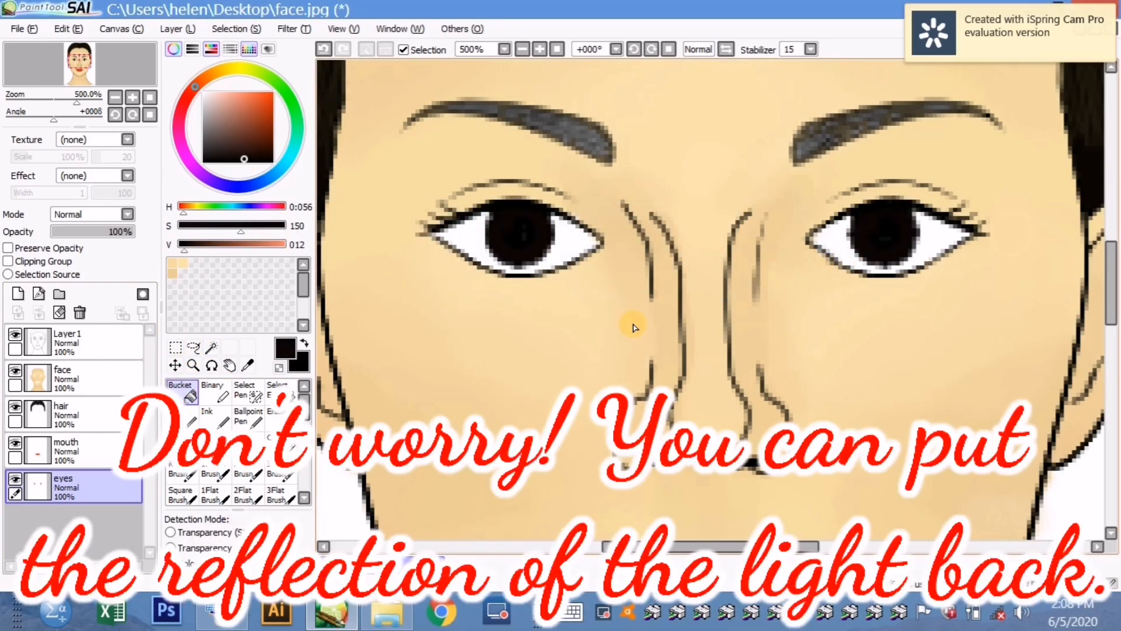
- Dab a white light reflection into each iris with the Round Brush at size 4
drag(303, 398, 303, 425)
click(190, 418)
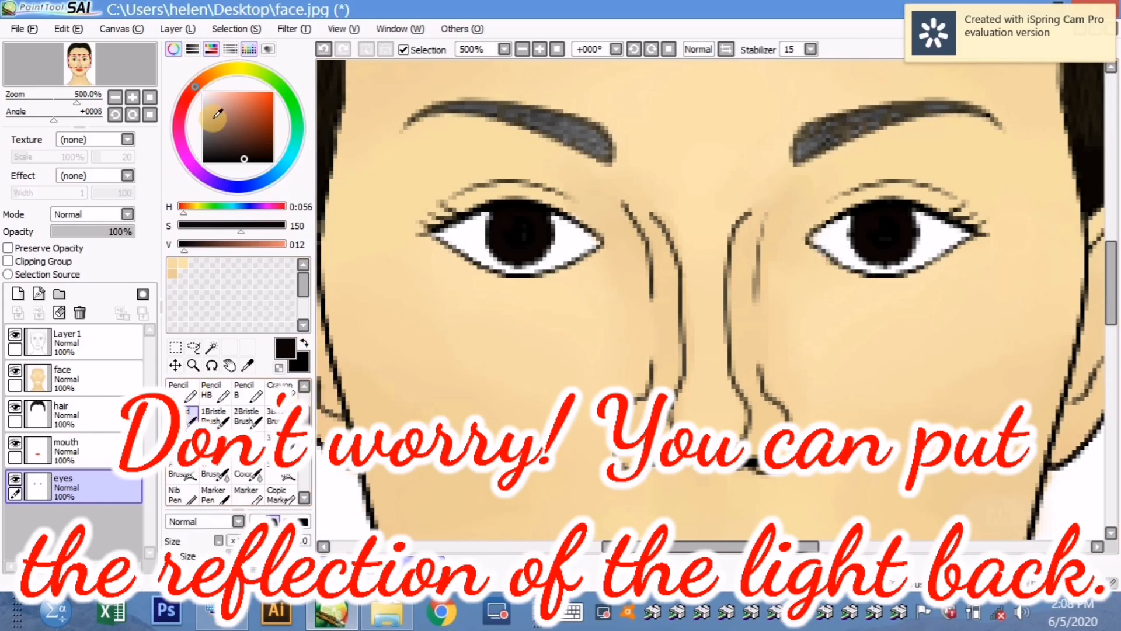
click(204, 118)
click(204, 92)
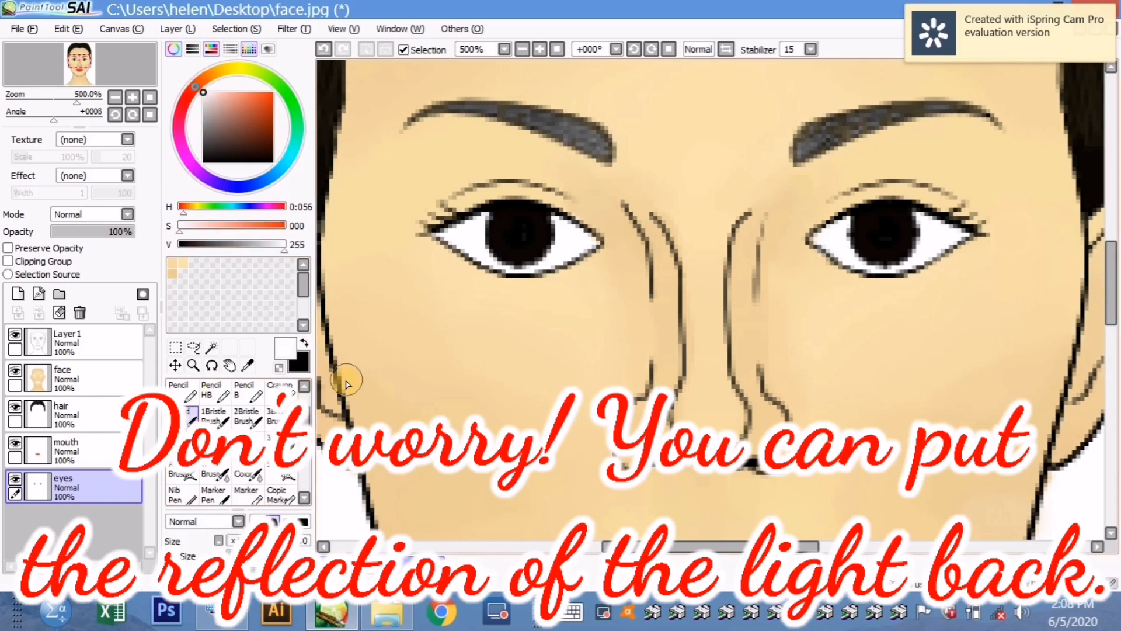
click(509, 226)
click(872, 227)
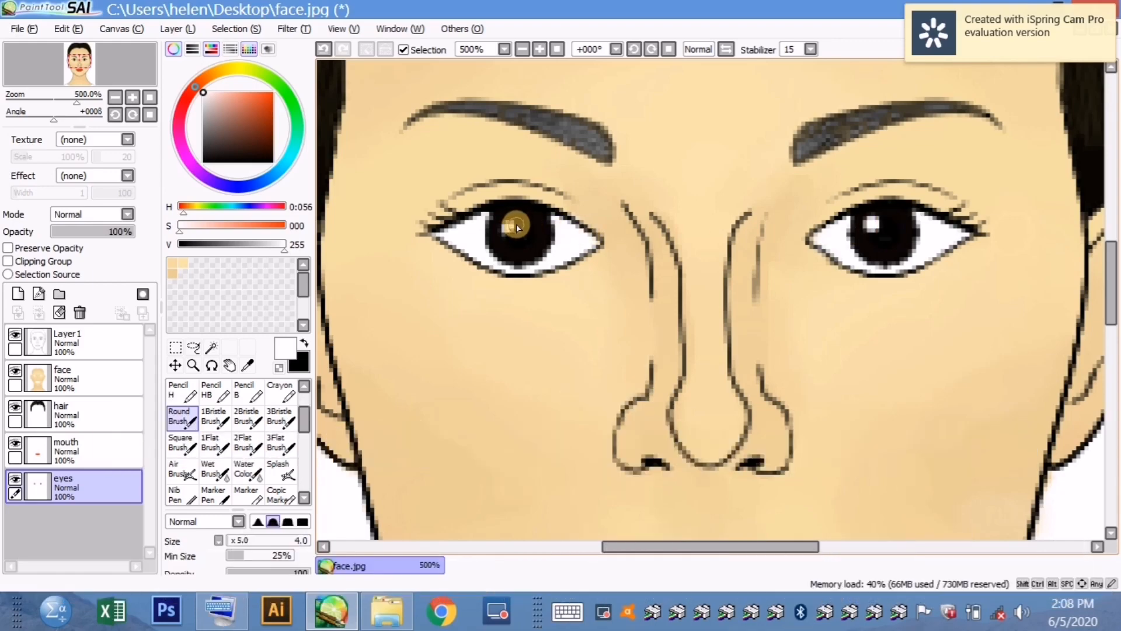
- Select the clothing at both shoulders with the Magic Wand and fill it with magenta using the Bucket
click(523, 50)
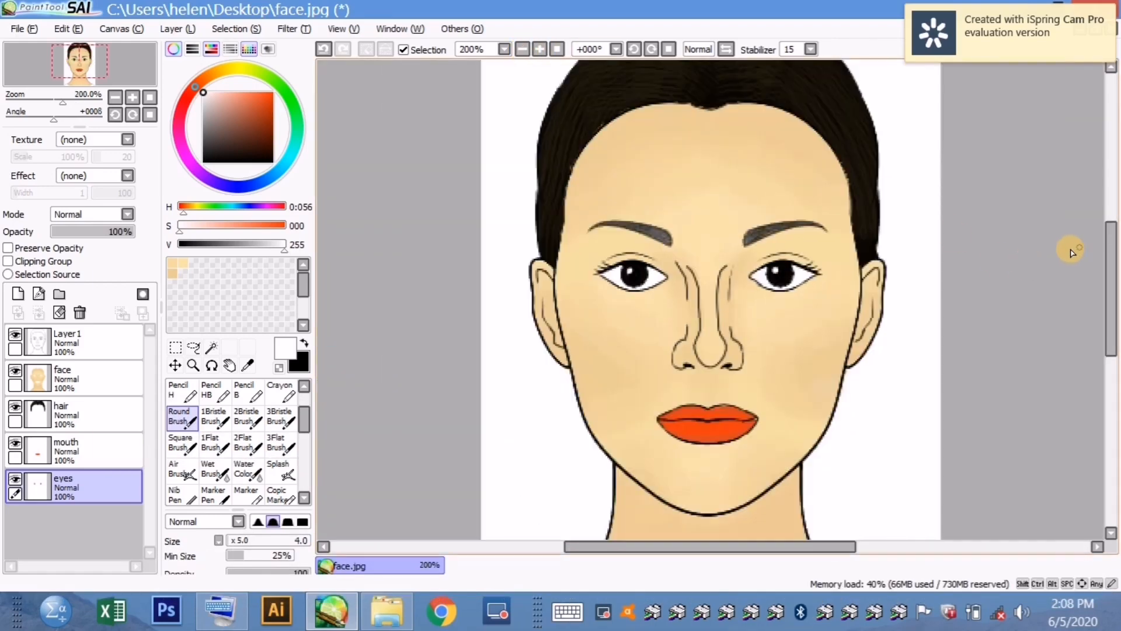
scroll(1068, 248, down, 5)
click(212, 348)
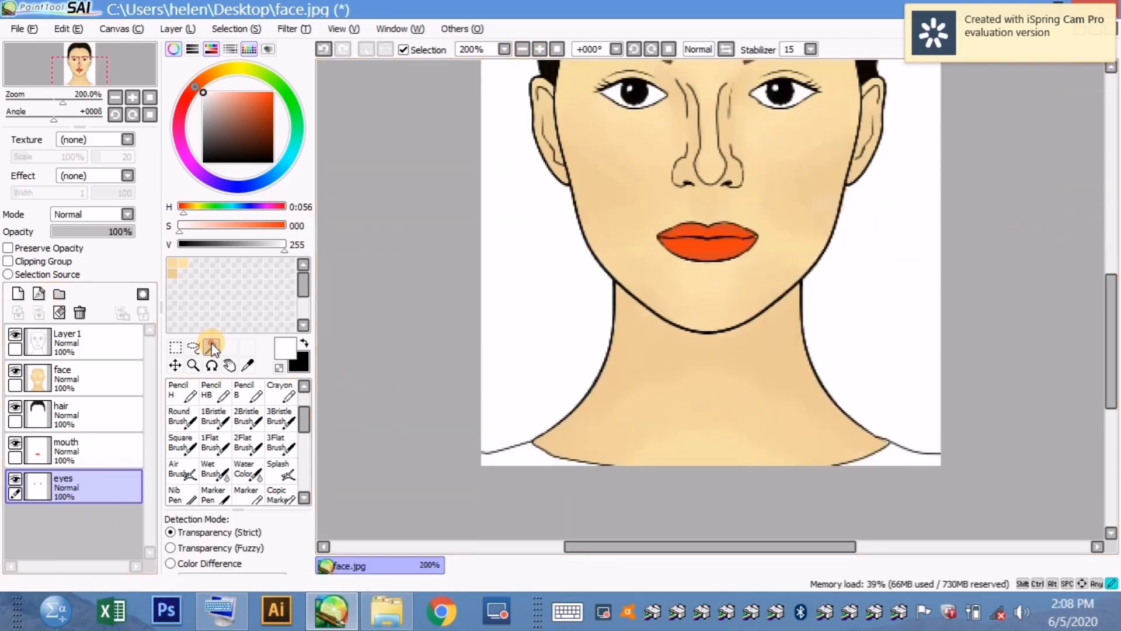
click(535, 461)
click(894, 459)
scroll(296, 416, up, 2)
click(186, 393)
click(184, 147)
click(268, 97)
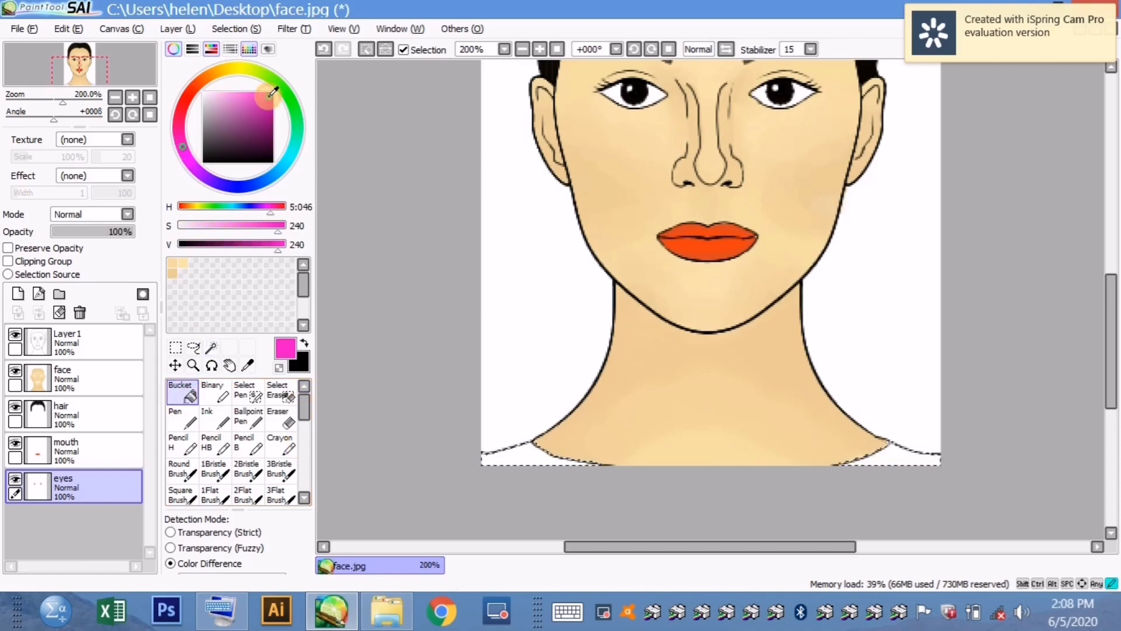
click(520, 458)
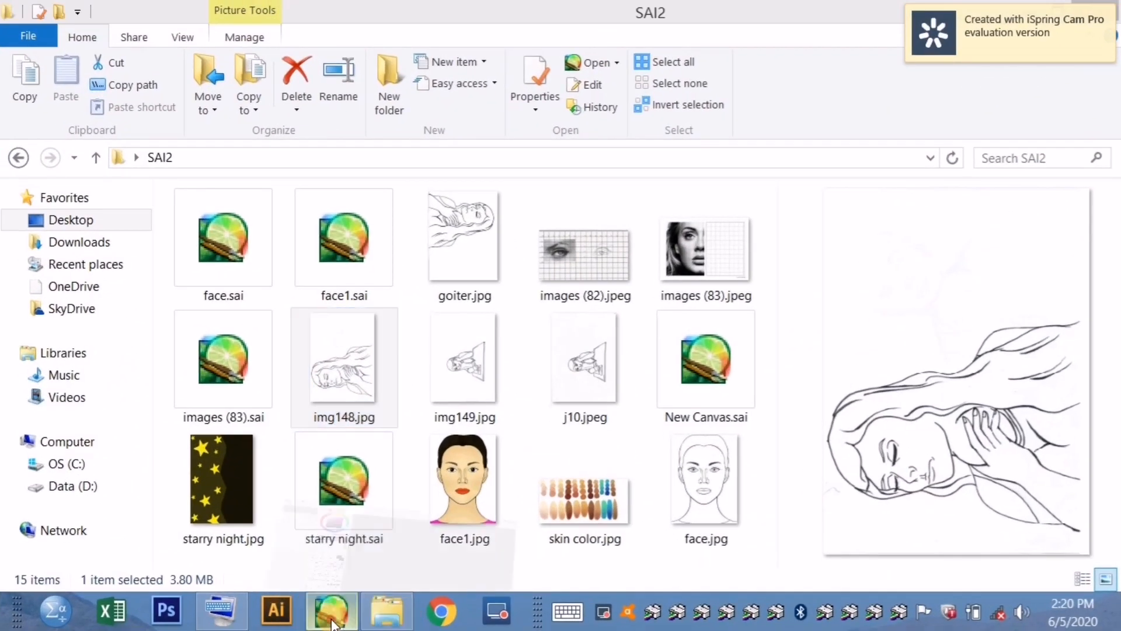
- Open img148.jpg in PaintTool SAI and rotate the canvas view to +090° so the woman sits upright
right_click(331, 620)
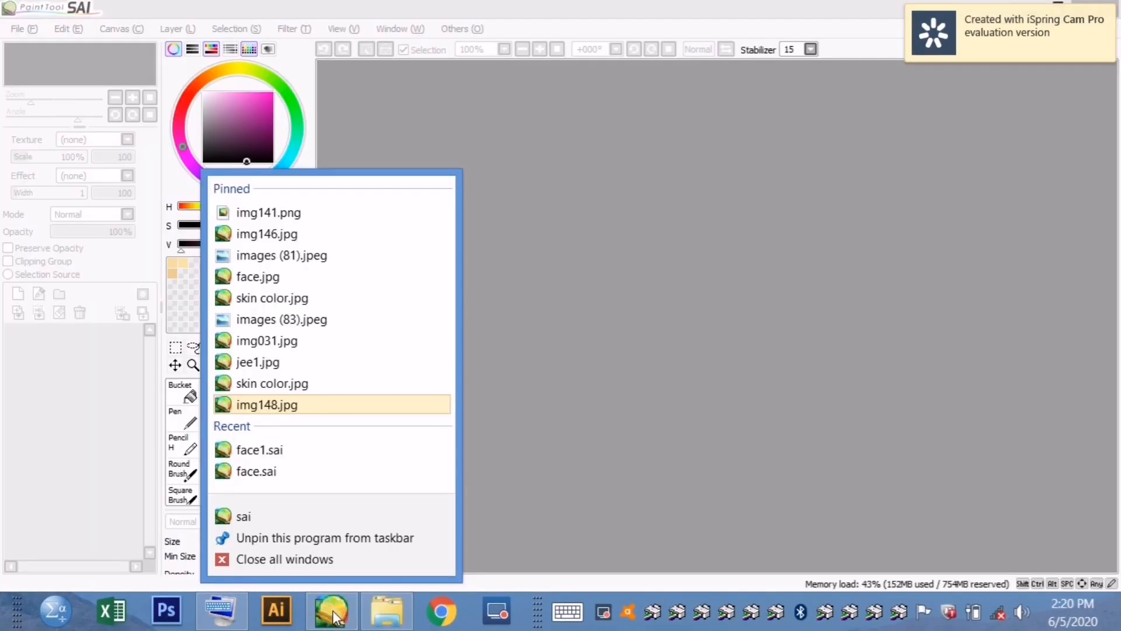
click(329, 408)
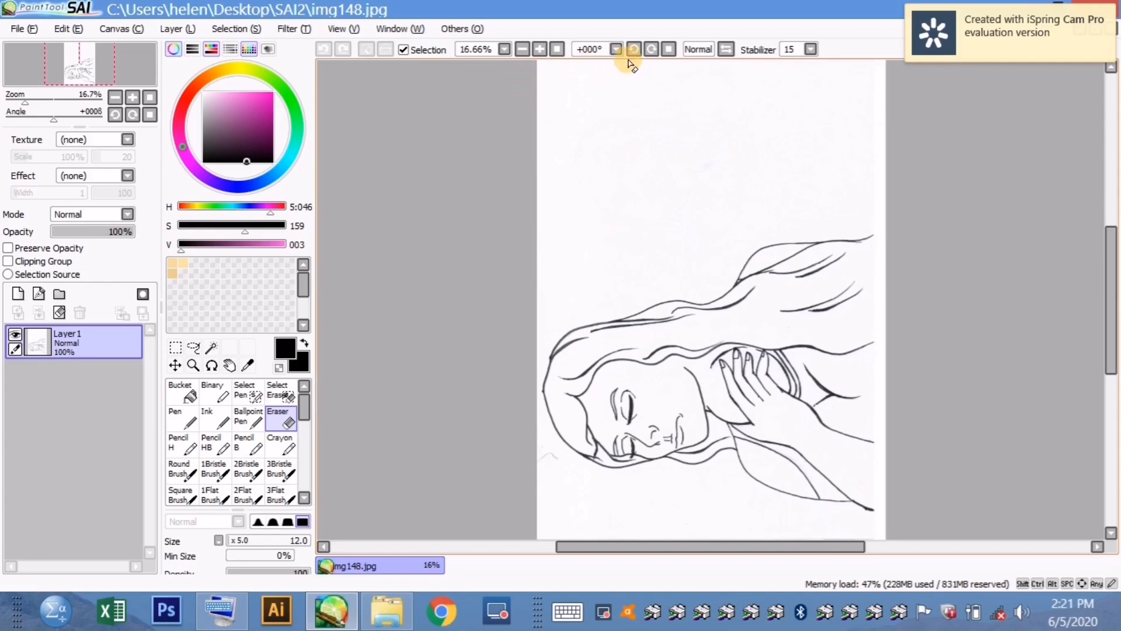
click(653, 49)
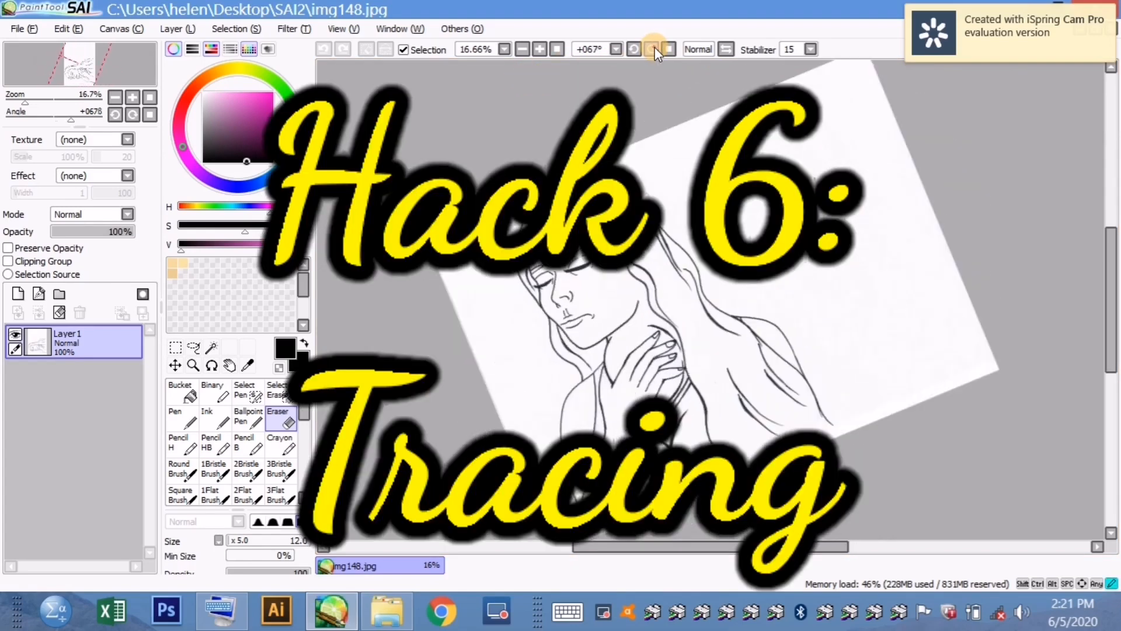
click(654, 48)
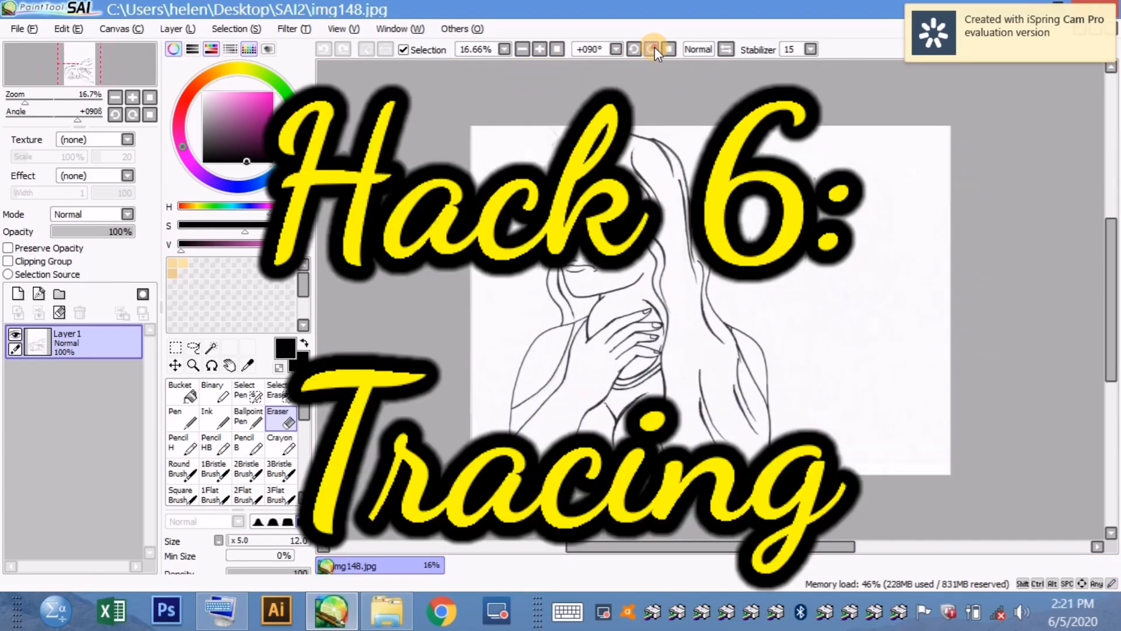
click(538, 49)
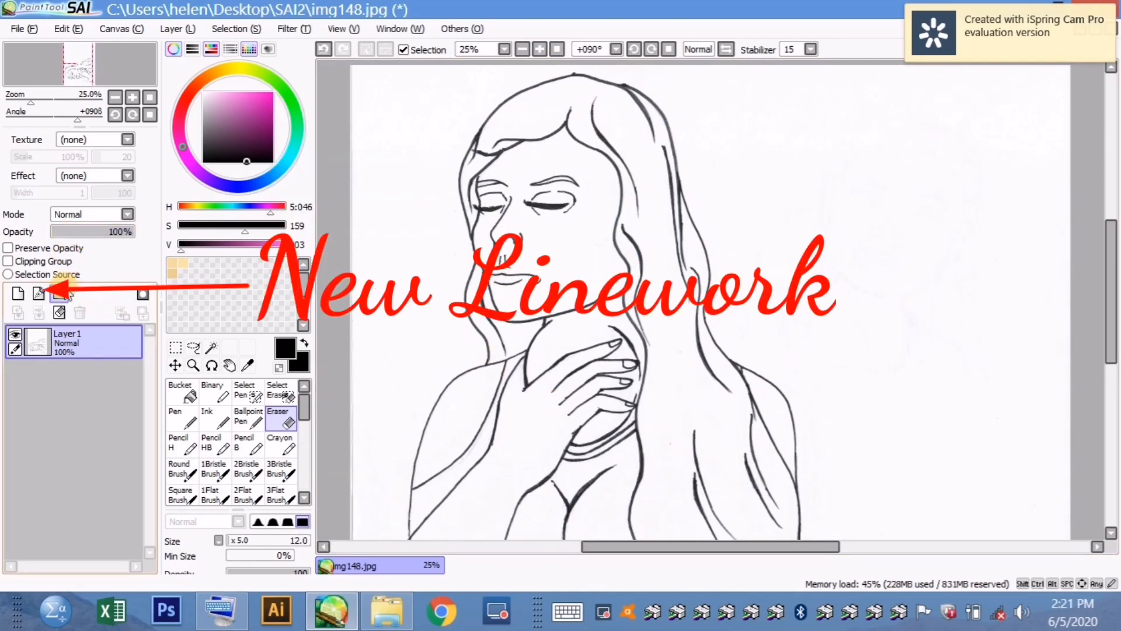
- Add a linework layer beneath Layer1 and lower Layer1's opacity to 35%
click(40, 293)
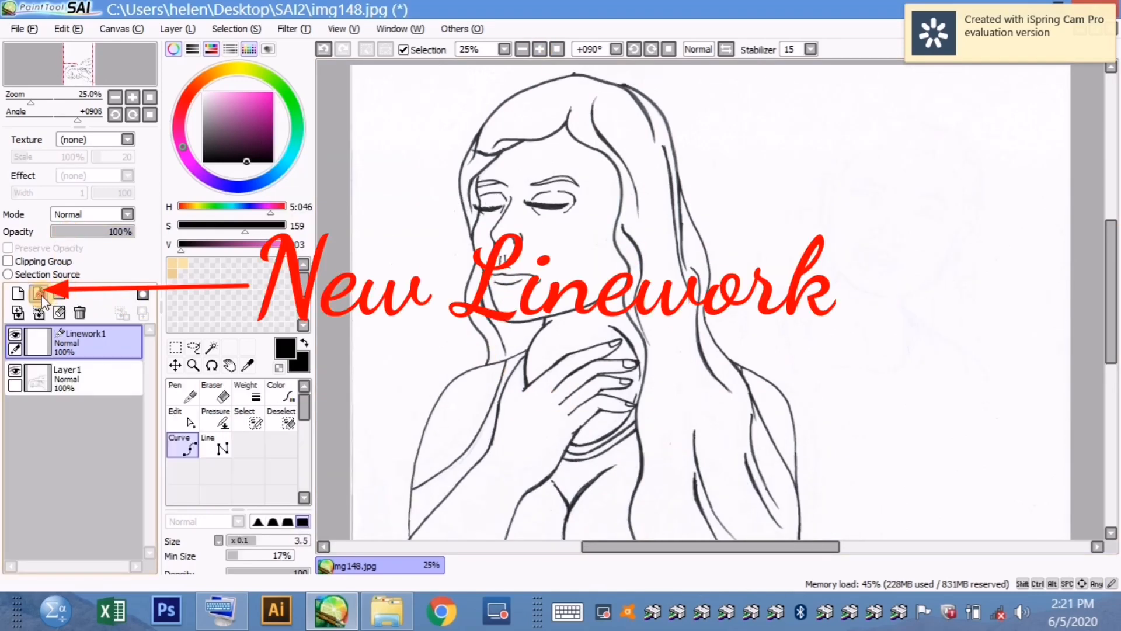
drag(80, 343, 76, 395)
click(82, 337)
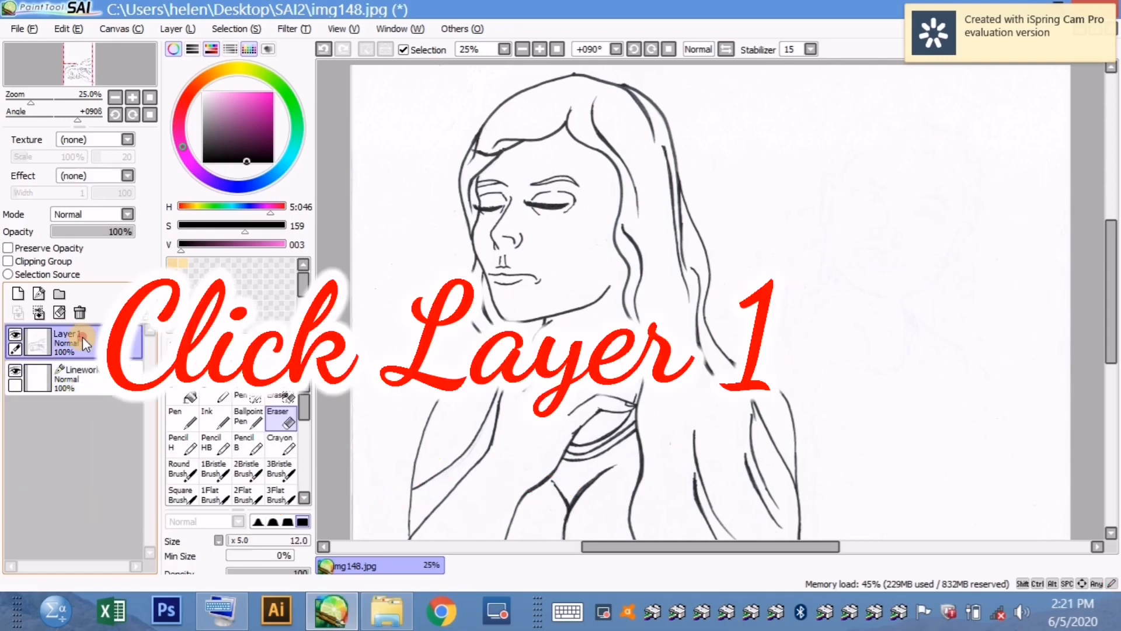
click(72, 230)
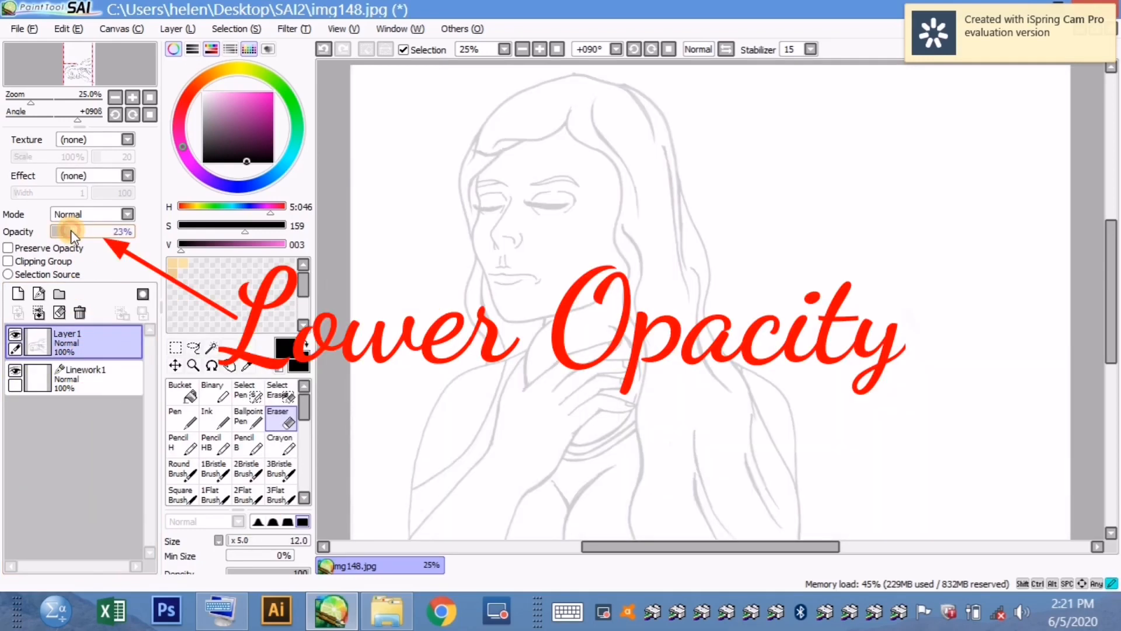
click(76, 230)
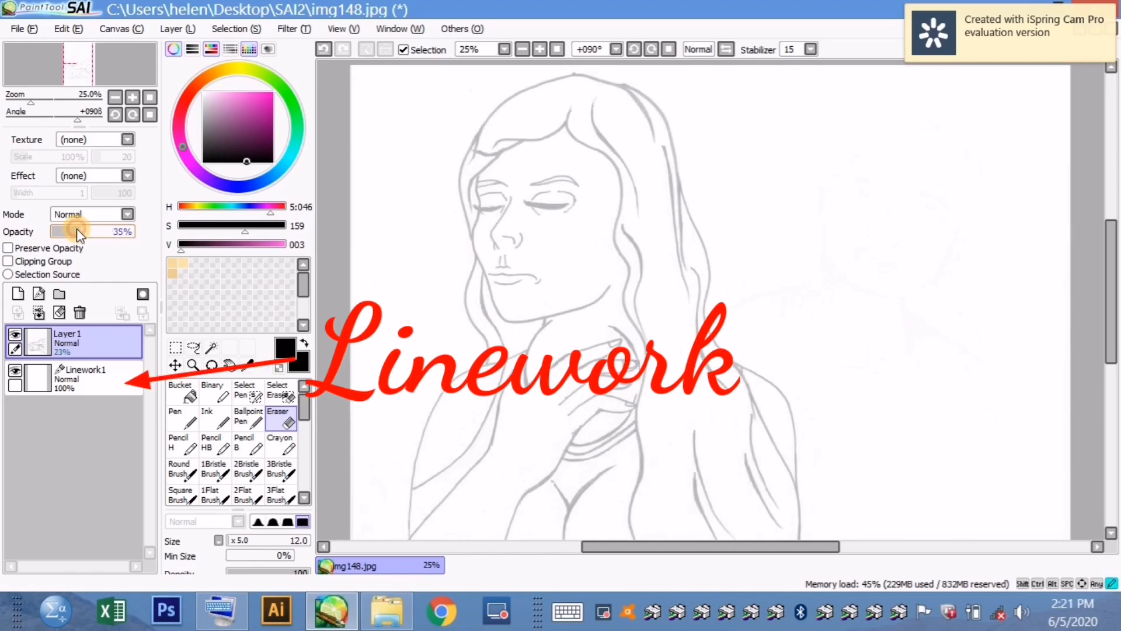
- On the Linework1 layer, trace the sketch's face edge with the Curve tool from the hair's front edge down around the chin and jaw
click(81, 379)
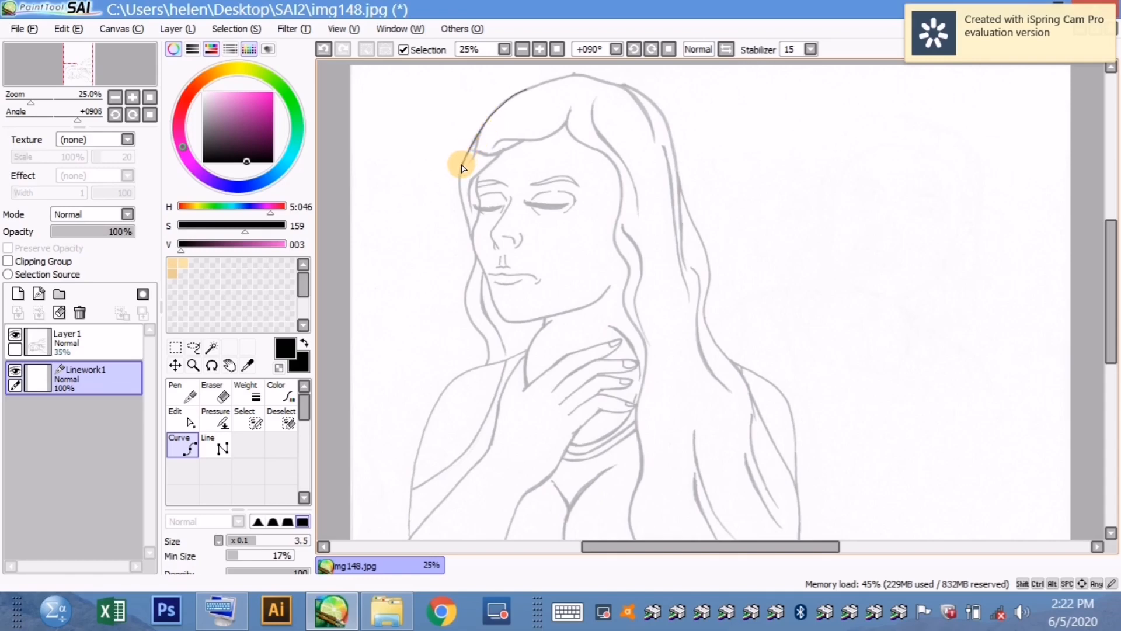
click(466, 222)
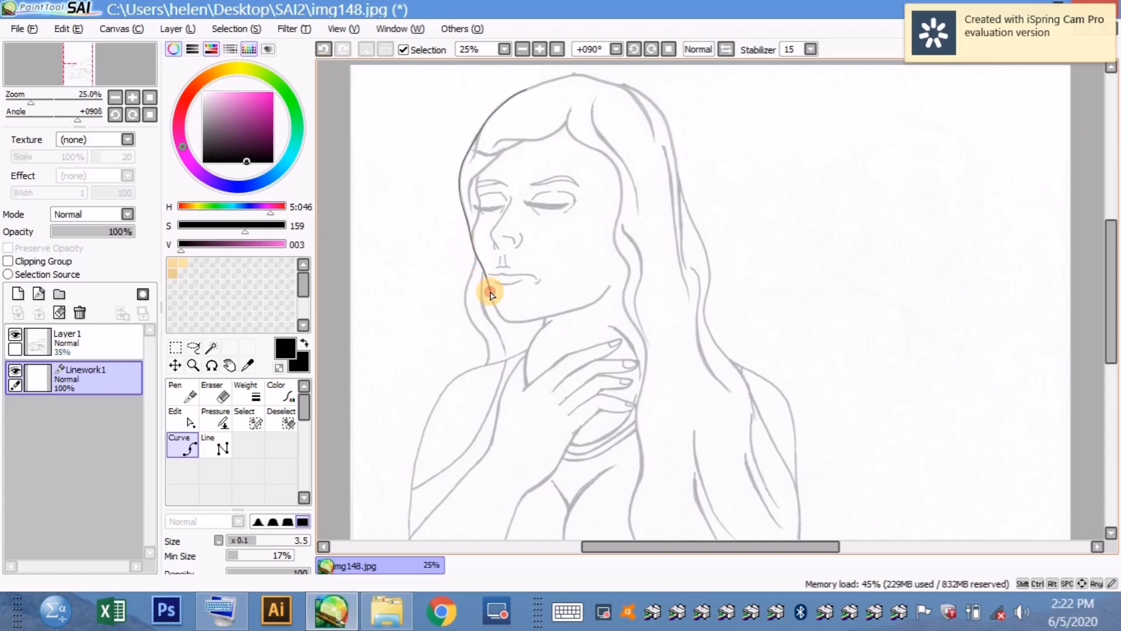
click(521, 325)
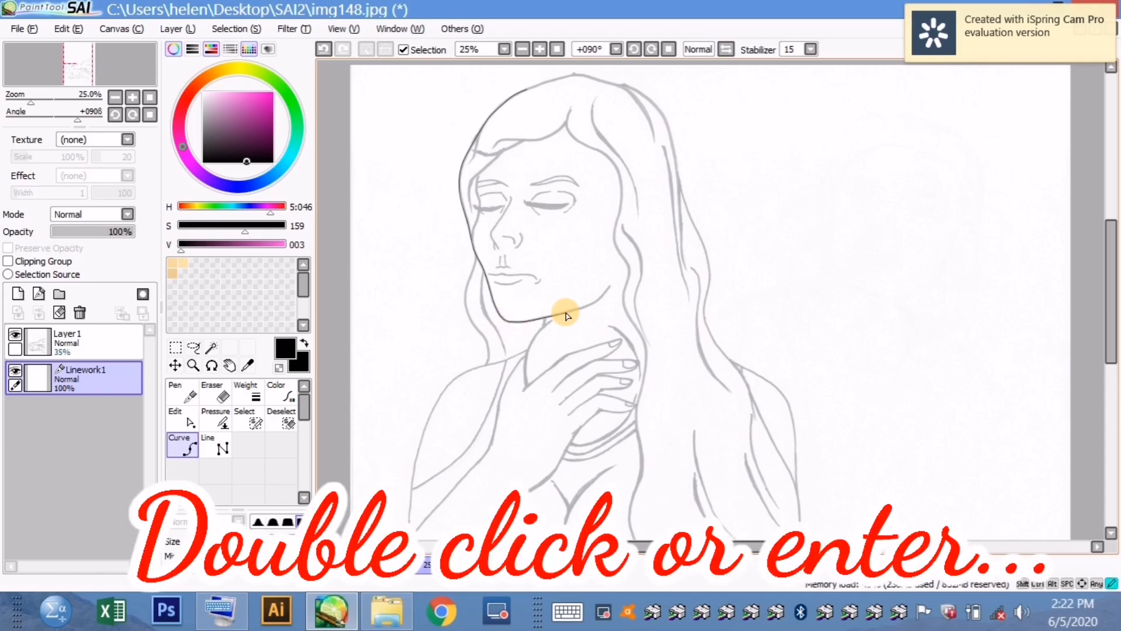
double_click(609, 291)
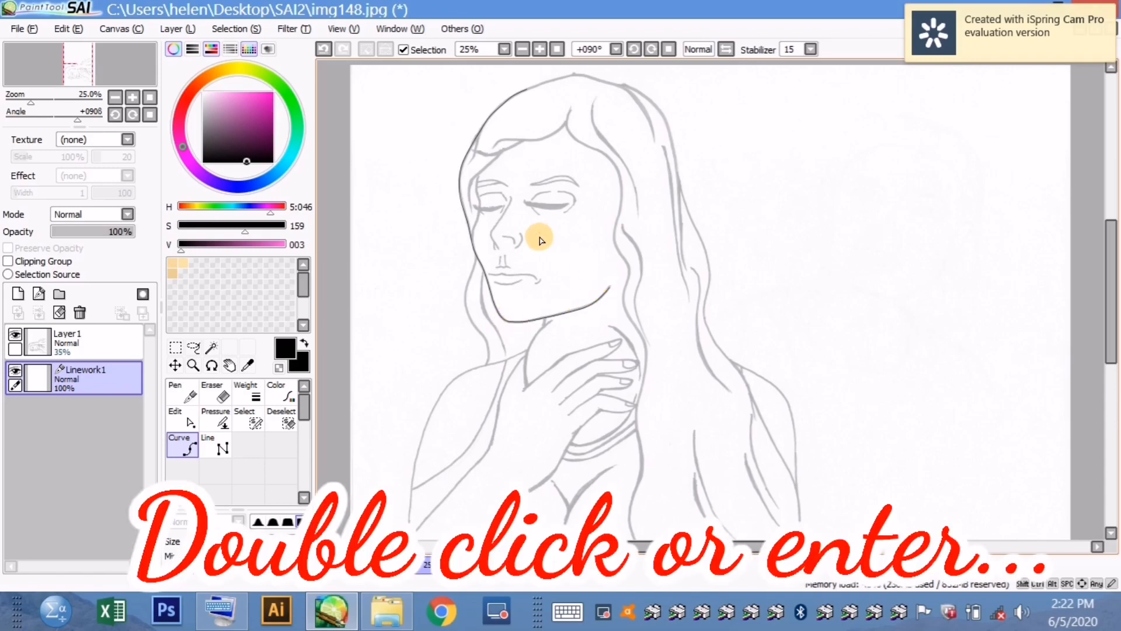
- Trace the hairline running down the far side of the forehead, plus the nose, with the Curve tool
click(504, 153)
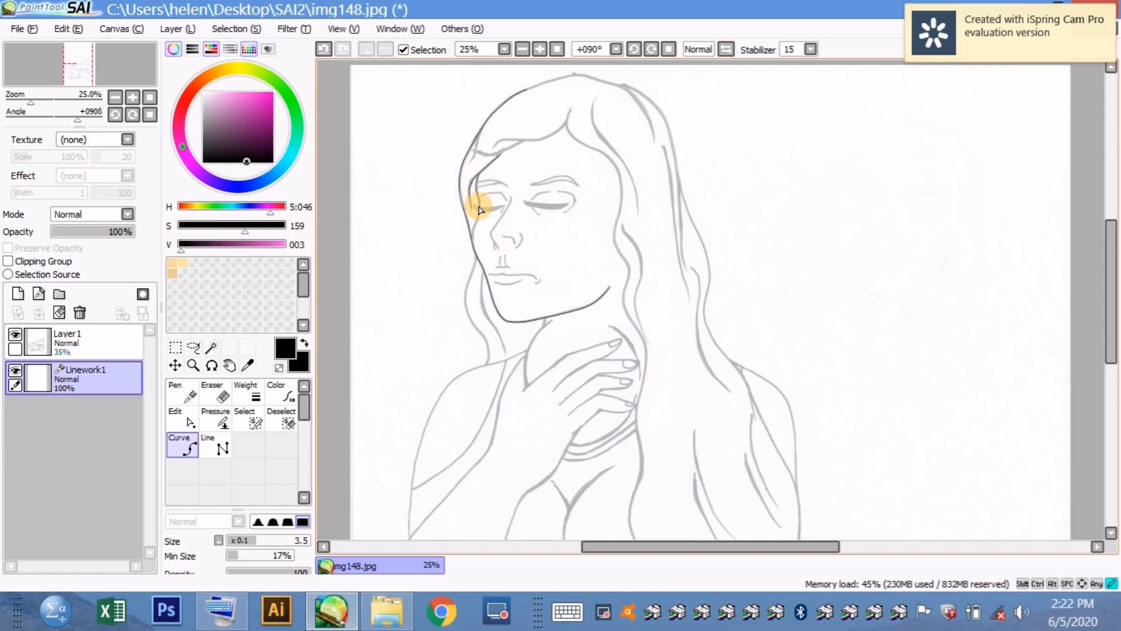
double_click(472, 246)
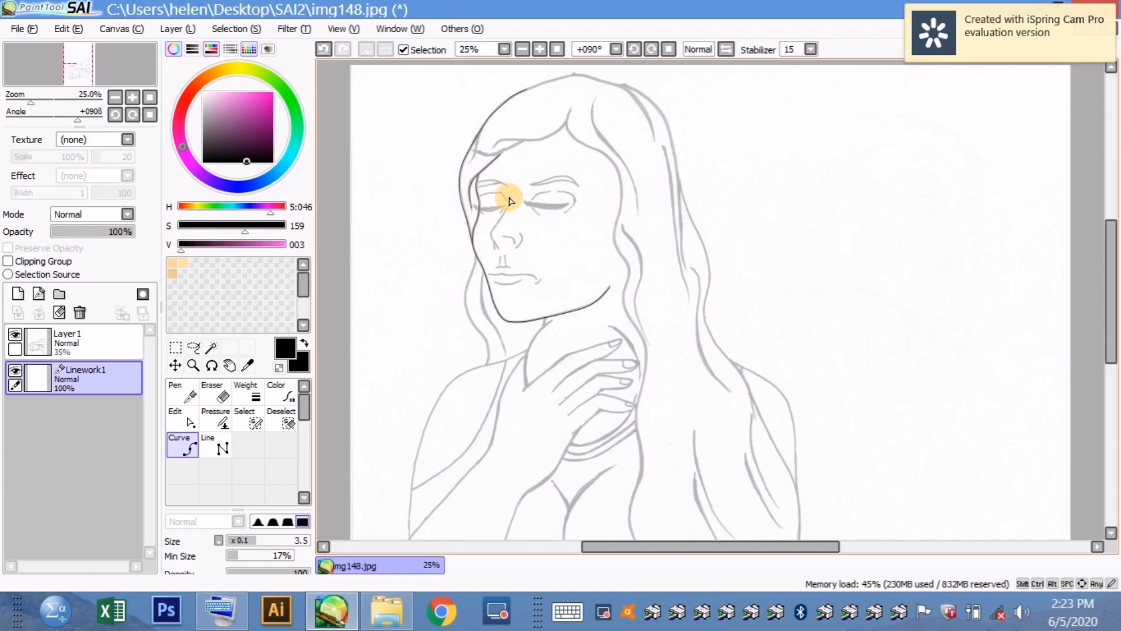
double_click(516, 250)
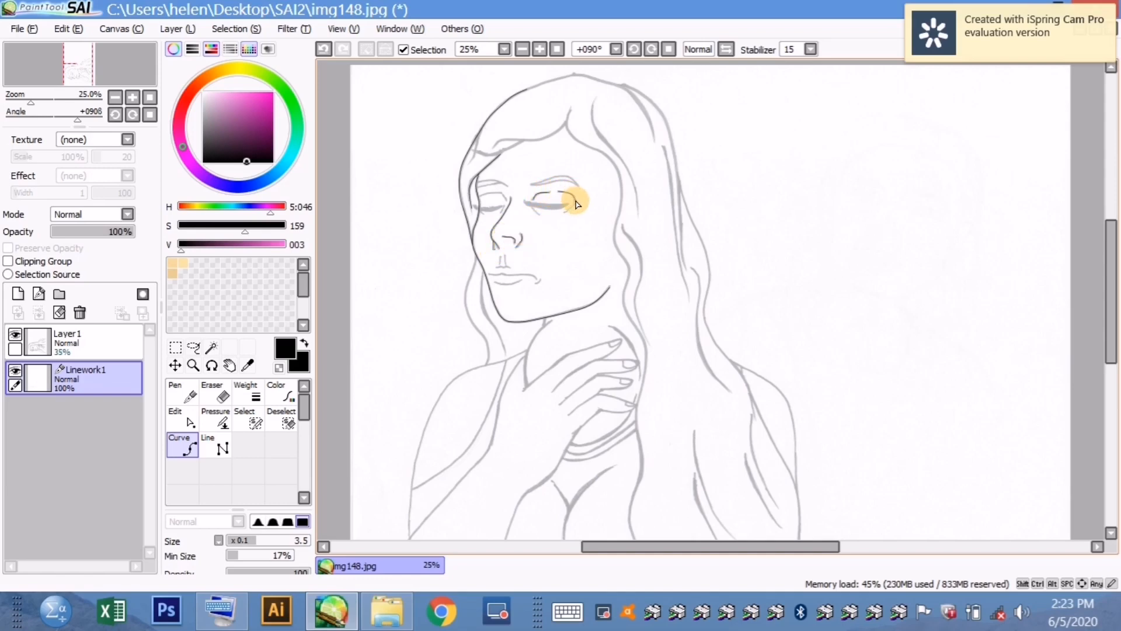
- Trace the outlines and lash lines of both closed eyes with Curve strokes
click(539, 217)
double_click(533, 209)
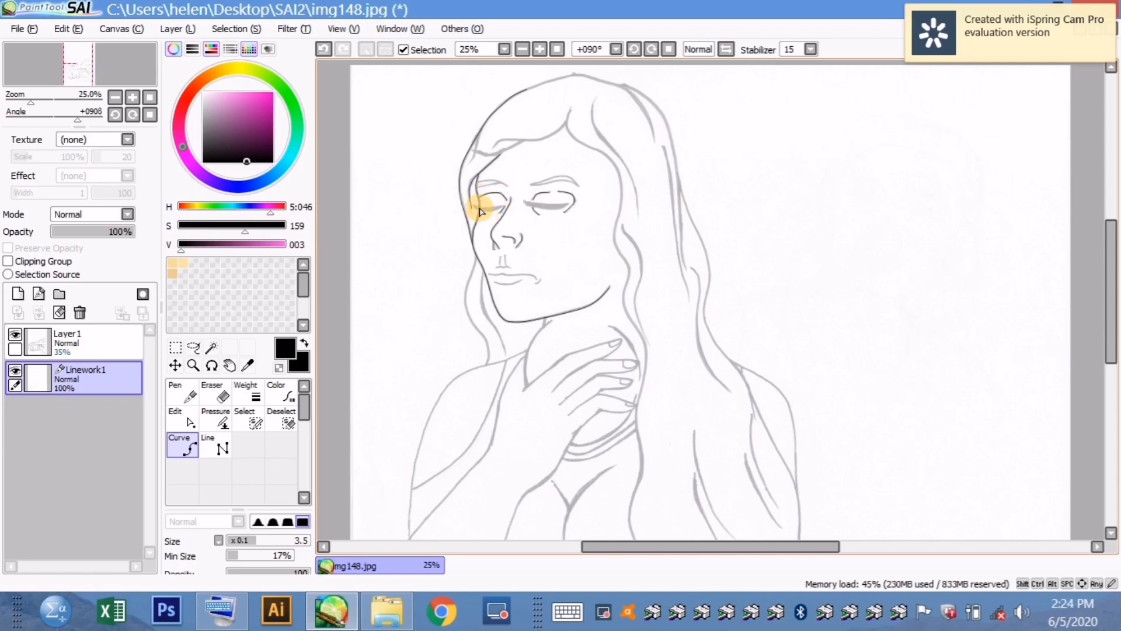
click(568, 206)
click(527, 208)
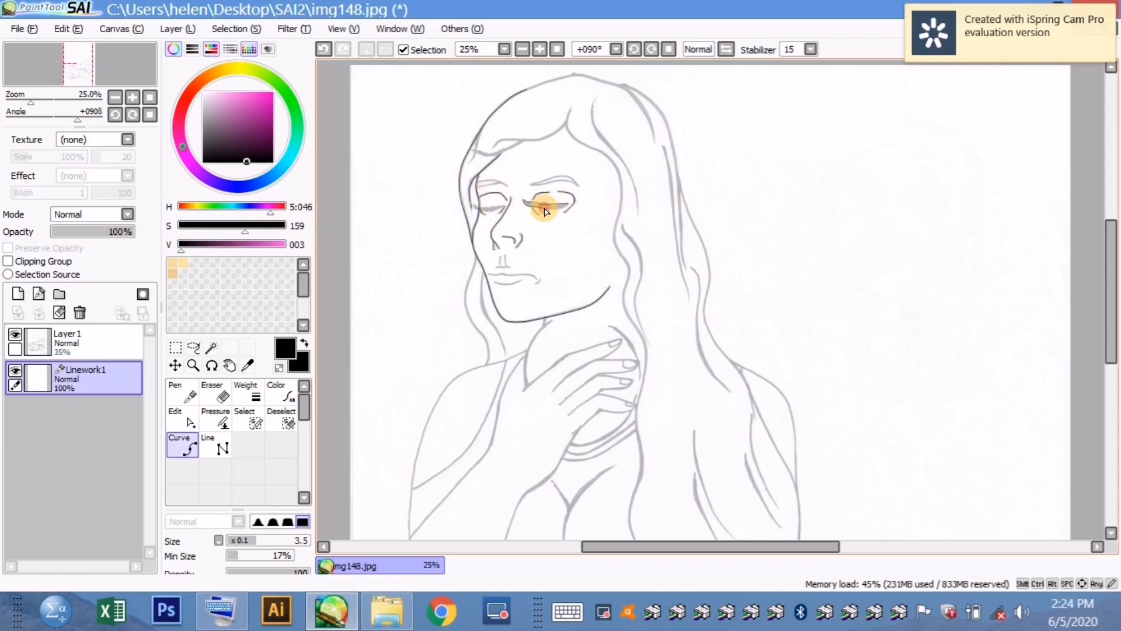
click(498, 209)
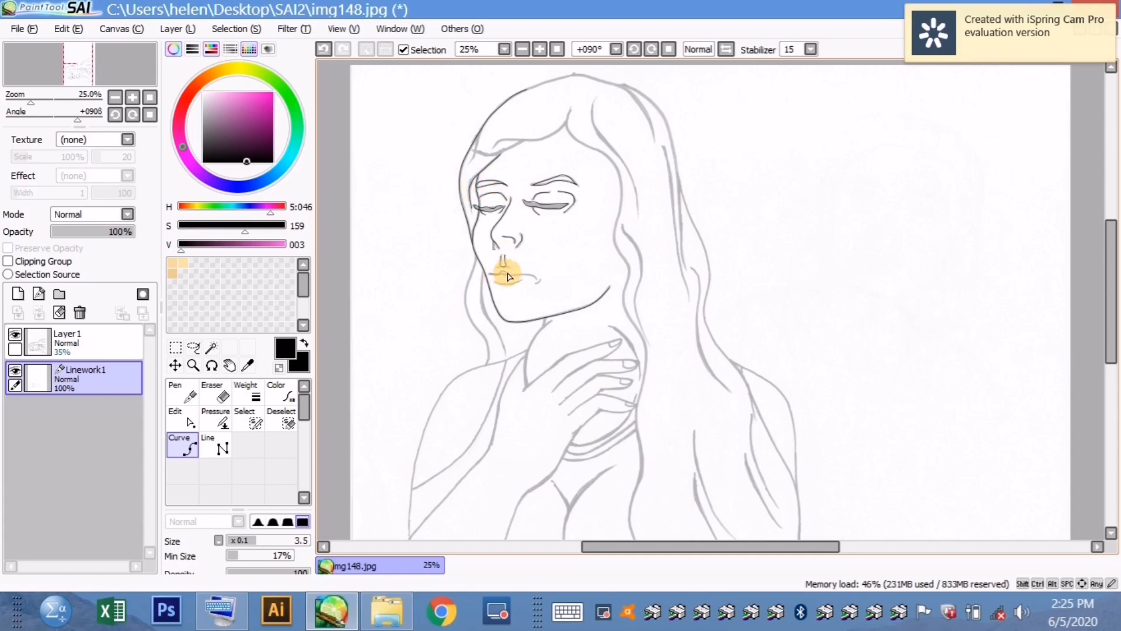
- Undo the last stroke and trace the line between the lips, the lower lip and the mouth corner with curves
key(ctrl+z)
click(489, 273)
double_click(536, 281)
click(520, 281)
click(507, 285)
double_click(496, 281)
click(538, 283)
double_click(542, 276)
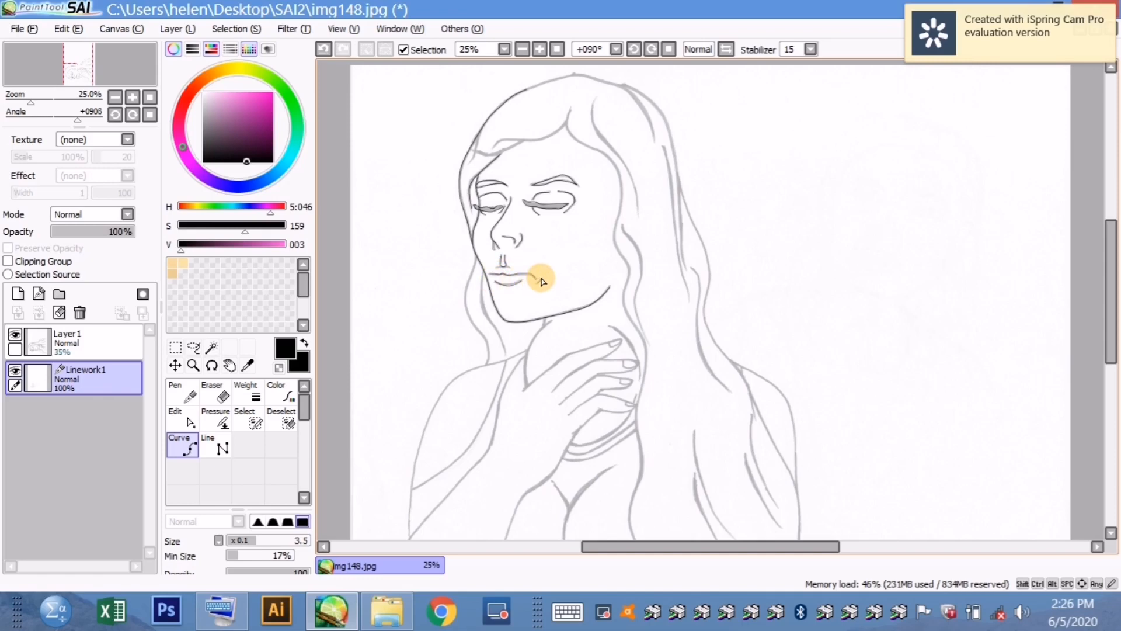
- Trace the swept fringe with curves from the hair parting across the forehead to the far side of the head
click(568, 121)
double_click(491, 154)
click(521, 141)
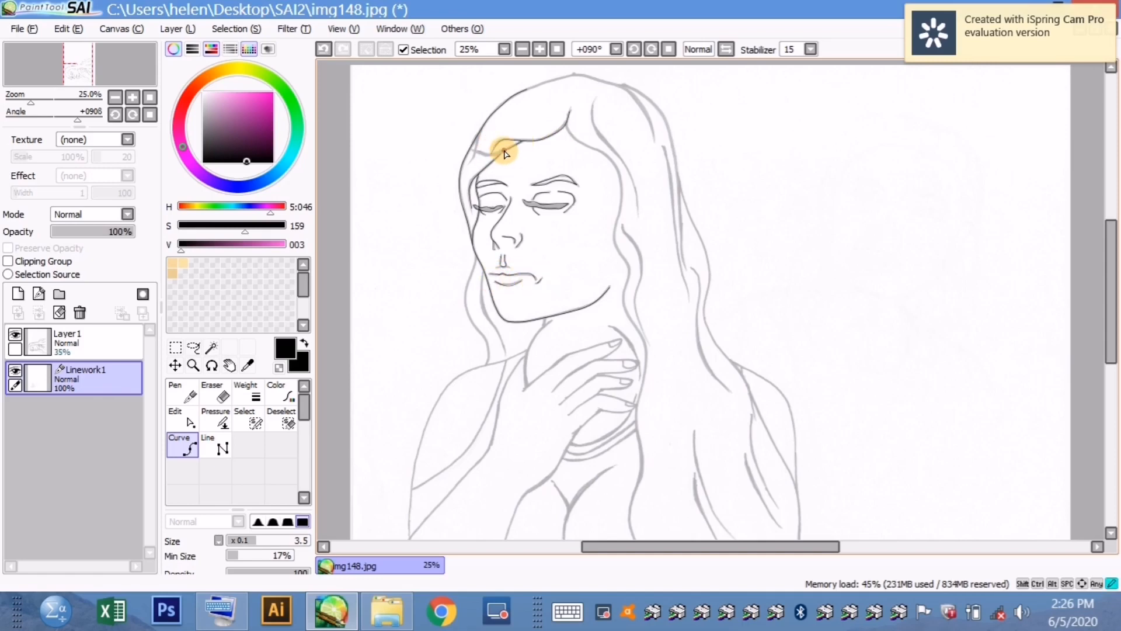
click(502, 151)
click(479, 157)
double_click(472, 170)
- Trace the near-side hairline with one curve from the parting down past the cheek and jaw to beside the neck
click(565, 124)
click(573, 139)
click(602, 152)
click(621, 197)
click(614, 239)
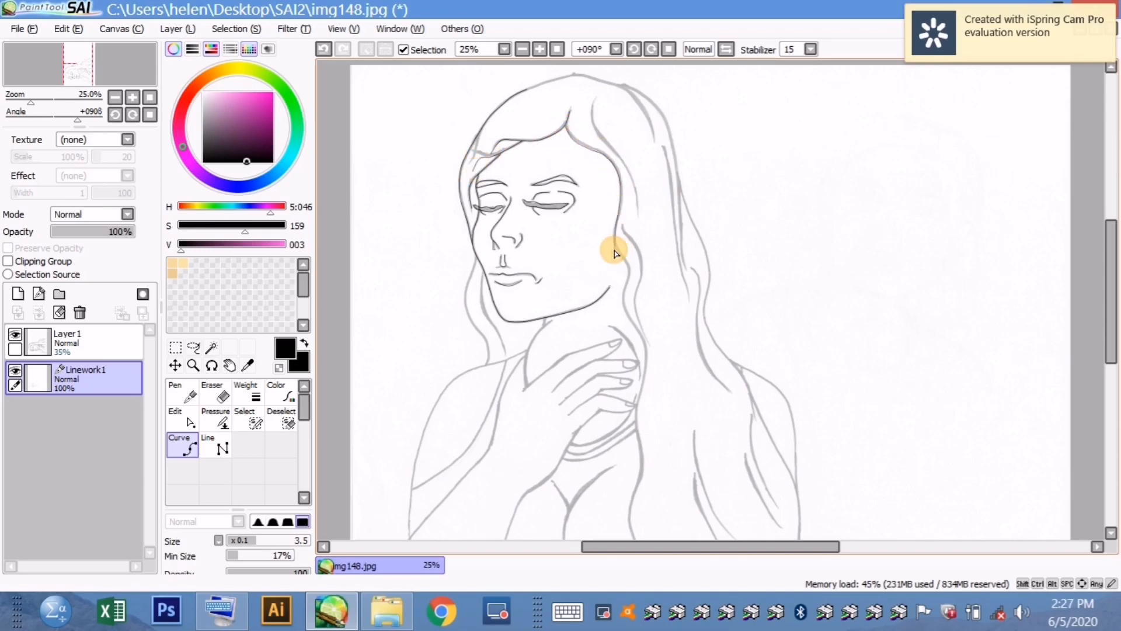
click(629, 269)
click(624, 303)
double_click(646, 349)
- Trace the front of the neck and the shoulder slope beneath it with curves over the sketch
click(547, 318)
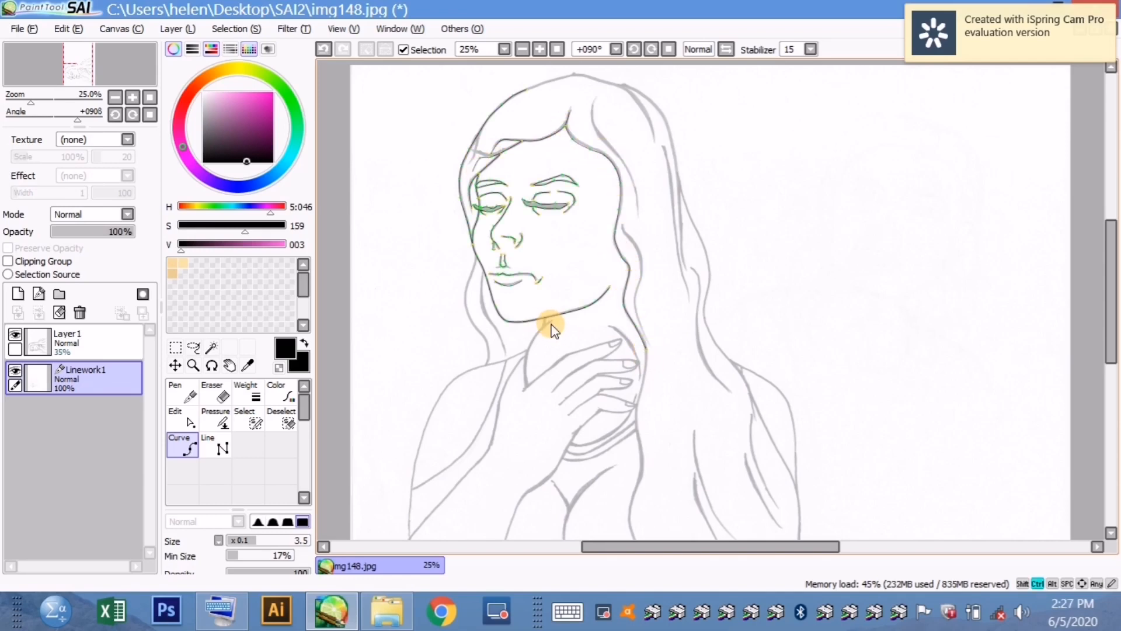
click(529, 358)
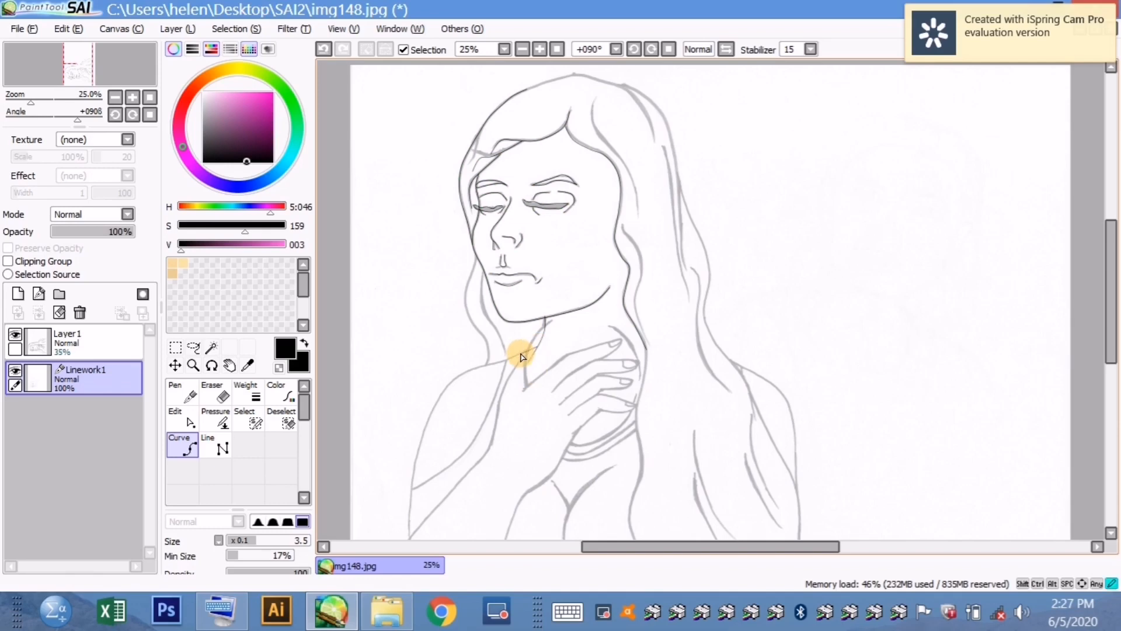
click(459, 375)
double_click(426, 425)
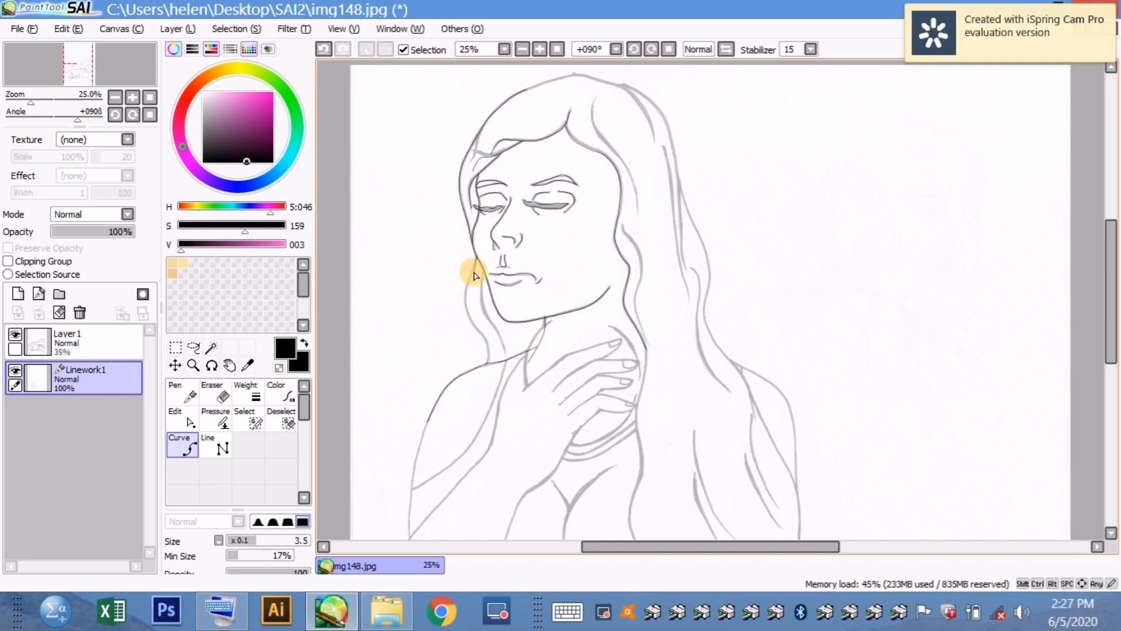
- Undo the last stroke and trace both edges of the wavy hair lock hanging behind the jaw onto the shoulder
key(ctrl+z)
click(476, 260)
click(465, 298)
click(488, 343)
double_click(488, 363)
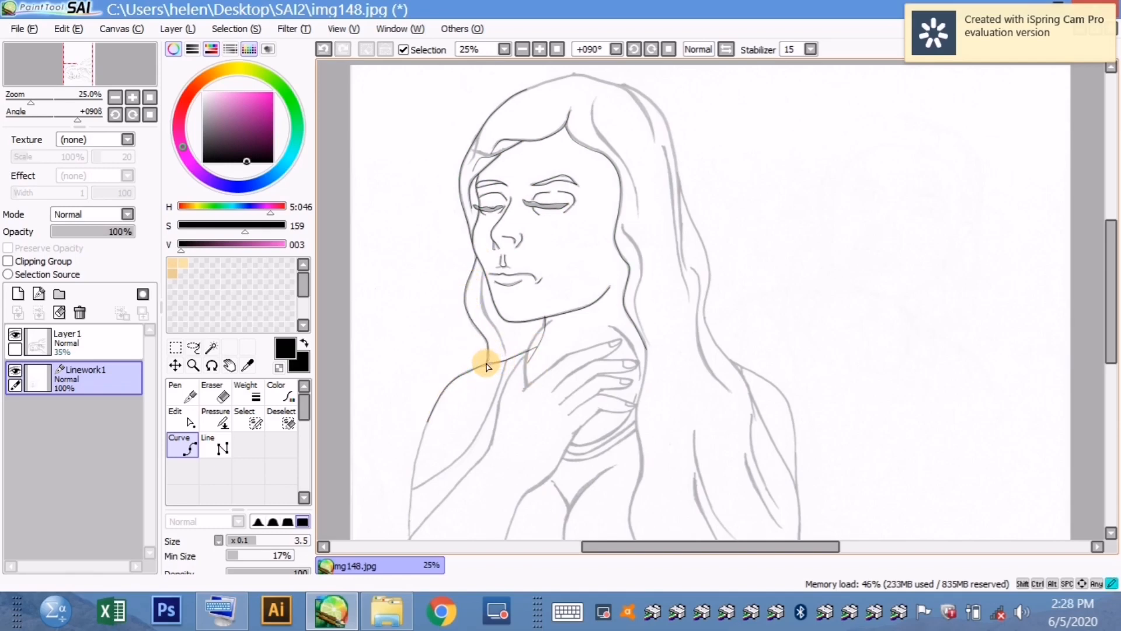
click(484, 273)
click(484, 311)
double_click(505, 351)
- Trace the outer hair contour with one continuous curve from the top of the head down the back to the shoulder, redoing its first point
click(527, 90)
key(ctrl+z)
click(527, 89)
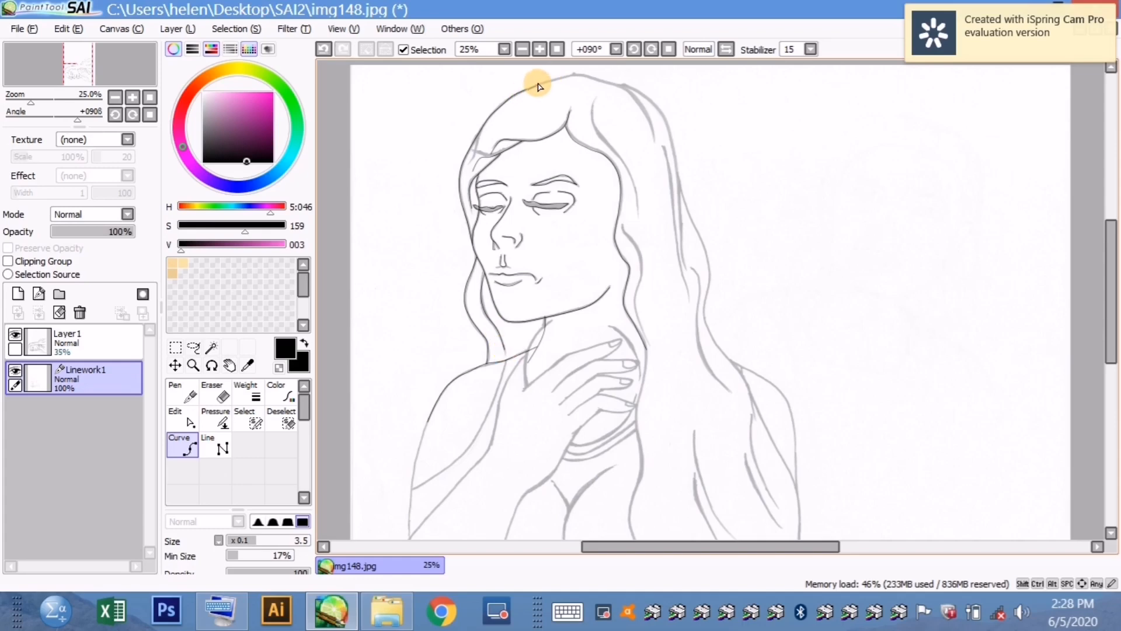
click(575, 75)
click(625, 86)
click(661, 109)
click(679, 188)
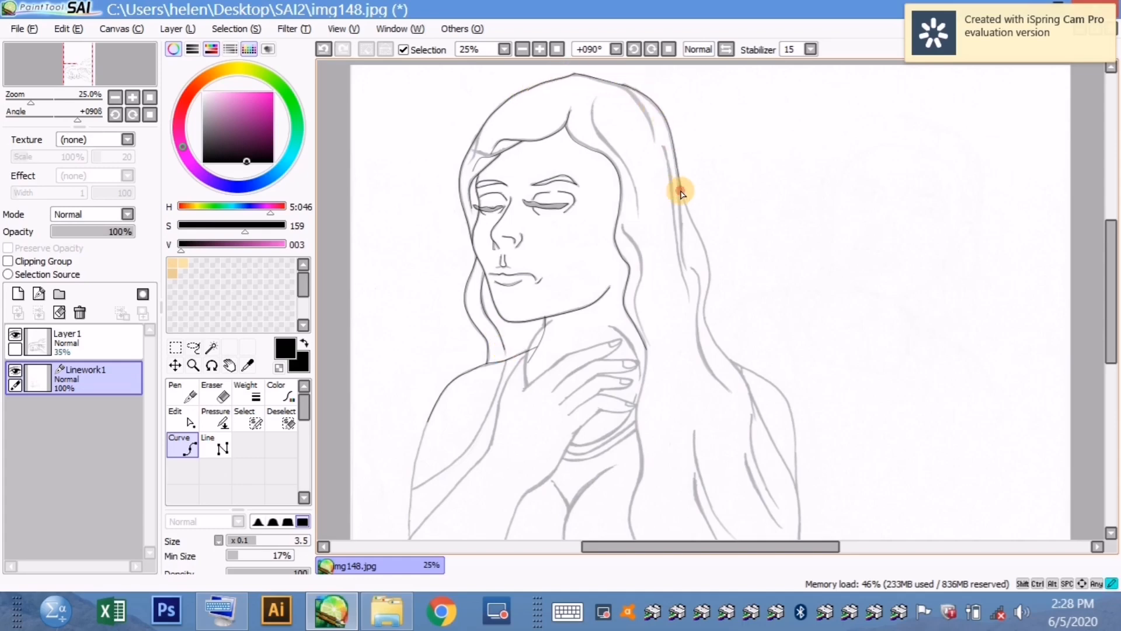
click(709, 268)
click(701, 319)
click(741, 372)
double_click(756, 420)
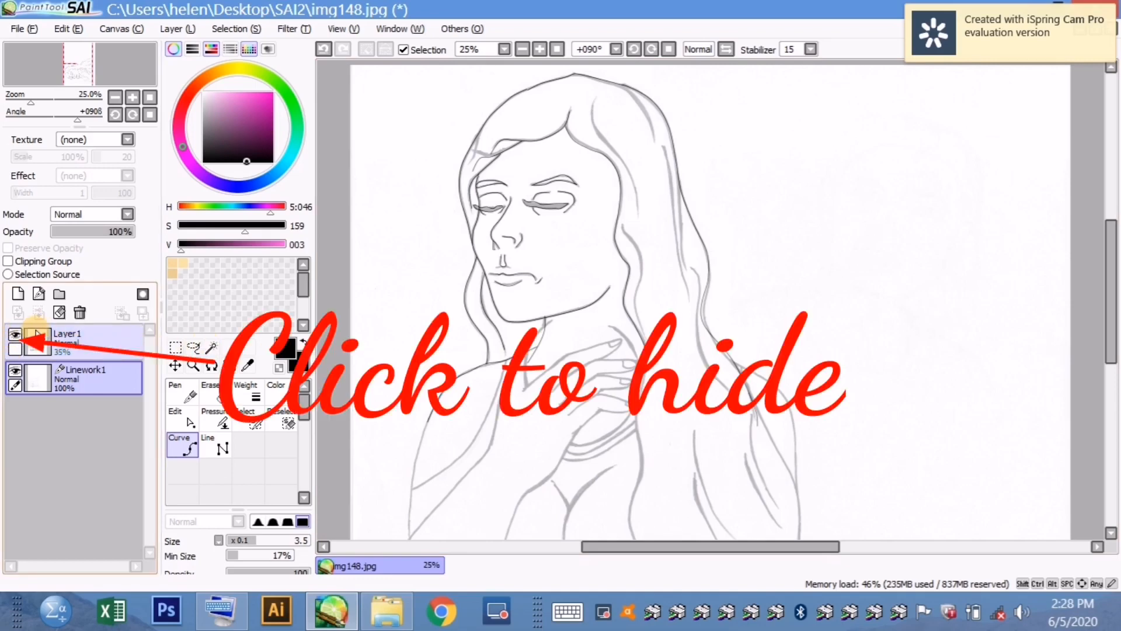
- Hide Layer1 to check the traced linework on its own and show the sketch again
click(15, 335)
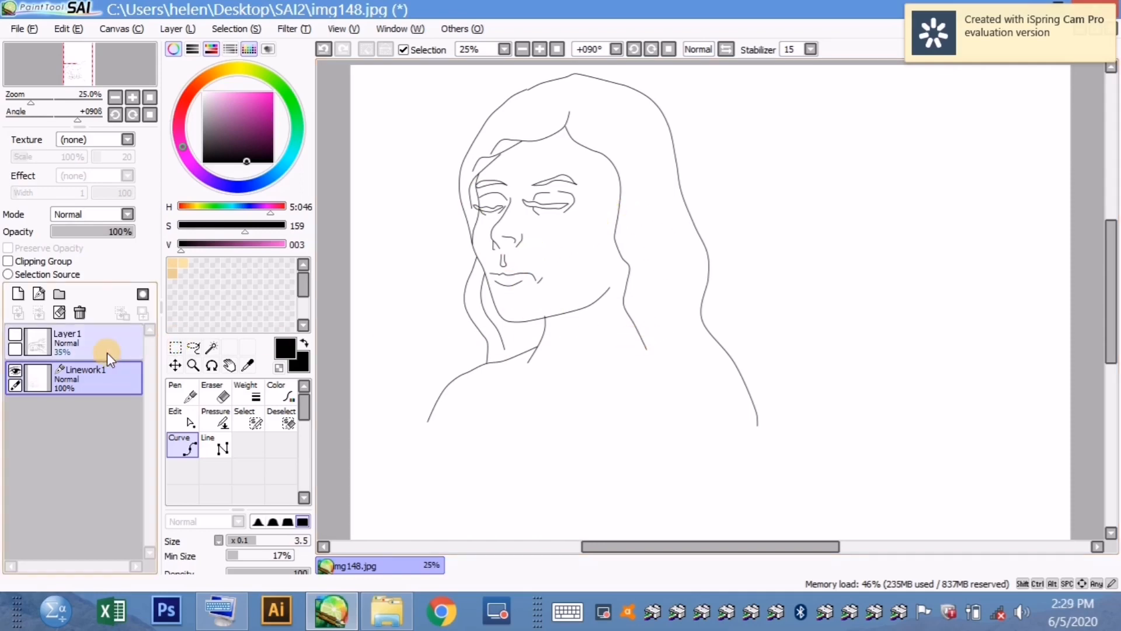
click(15, 338)
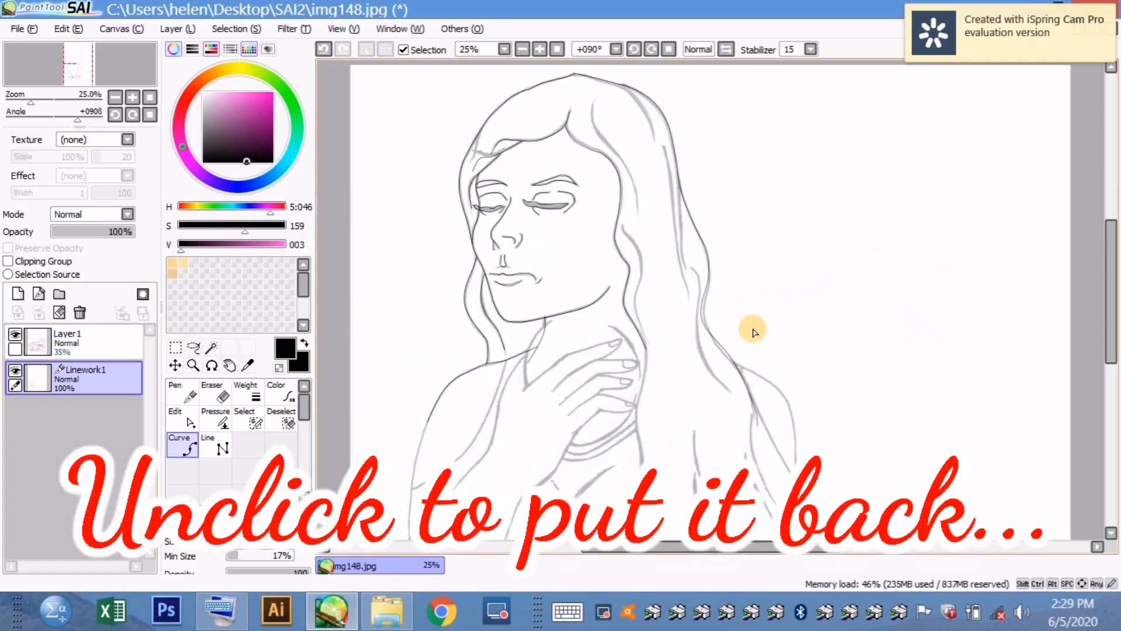
- Trace the near shoulder and arm, the long hair edge down the chest, and the far arm with its sleeve line
mouse_move(746, 364)
mouse_down()
mouse_move(790, 408)
mouse_move(798, 462)
mouse_up()
mouse_move(751, 413)
mouse_down()
mouse_move(800, 508)
mouse_move(800, 540)
mouse_up()
mouse_move(646, 351)
mouse_down()
mouse_move(635, 548)
mouse_move(634, 539)
mouse_up()
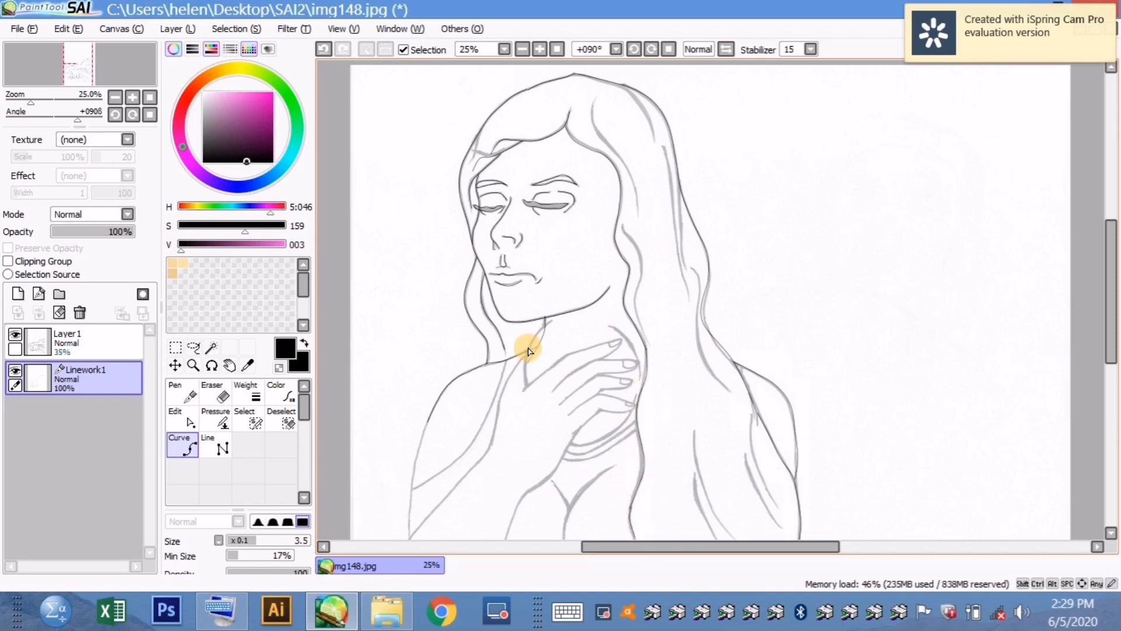
mouse_move(528, 351)
mouse_down()
mouse_move(507, 362)
mouse_move(461, 459)
mouse_move(417, 489)
mouse_up()
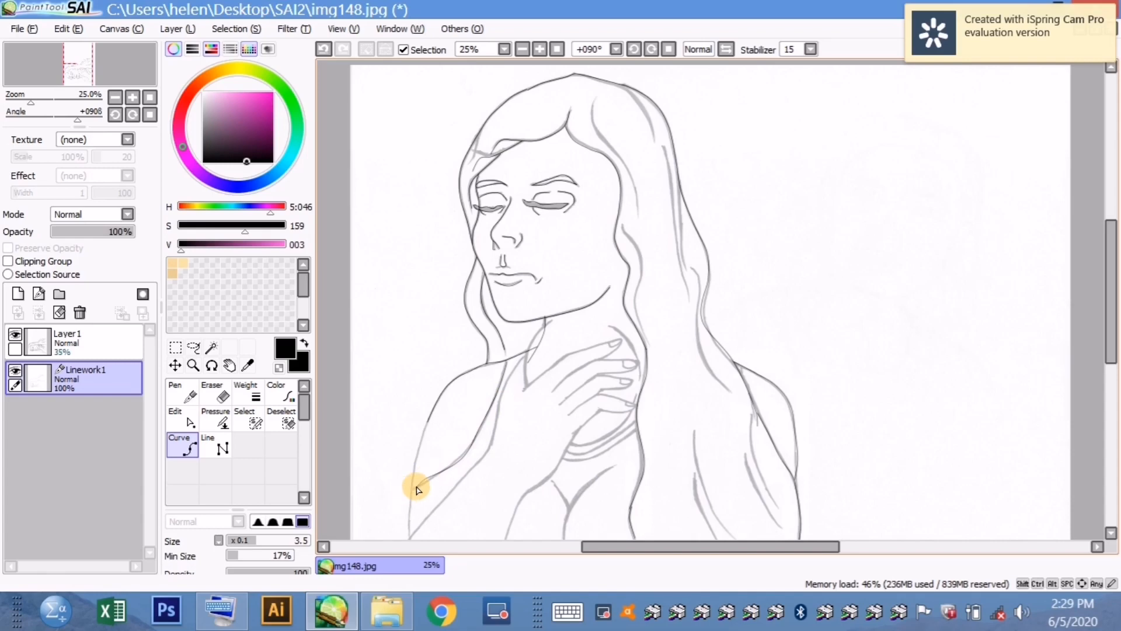
drag(445, 429, 427, 535)
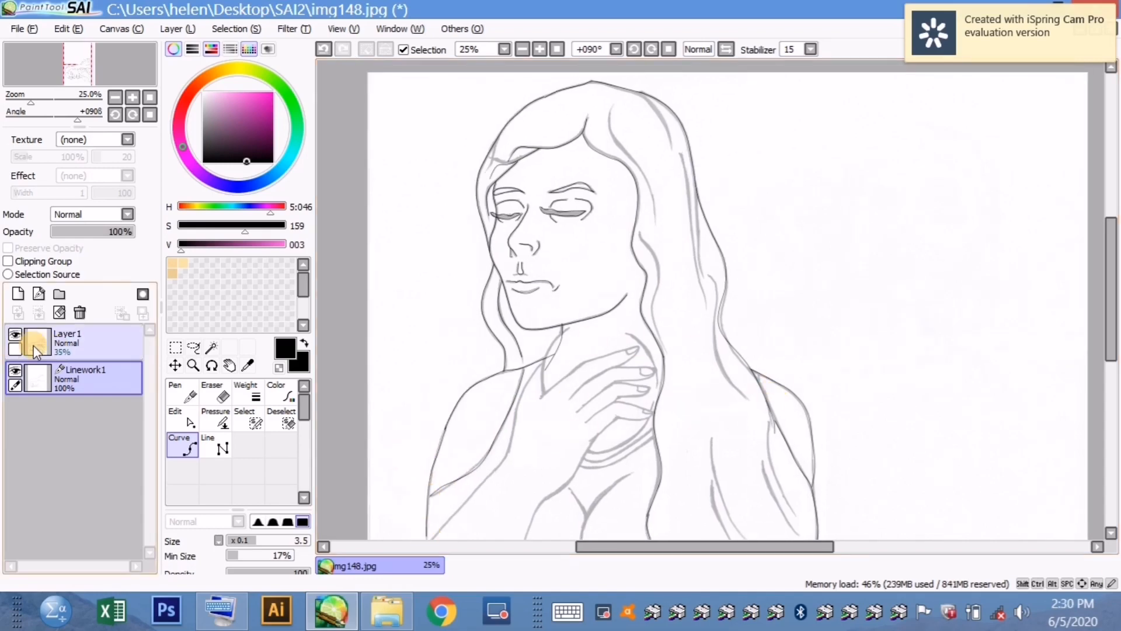
- Toggle Layer1's visibility and leave the sketch hidden so only the linework shows
click(15, 335)
click(15, 335)
click(543, 360)
click(15, 335)
- Draw the garment's neckline with a curve from the base of the neck across the chest to the hair
click(540, 367)
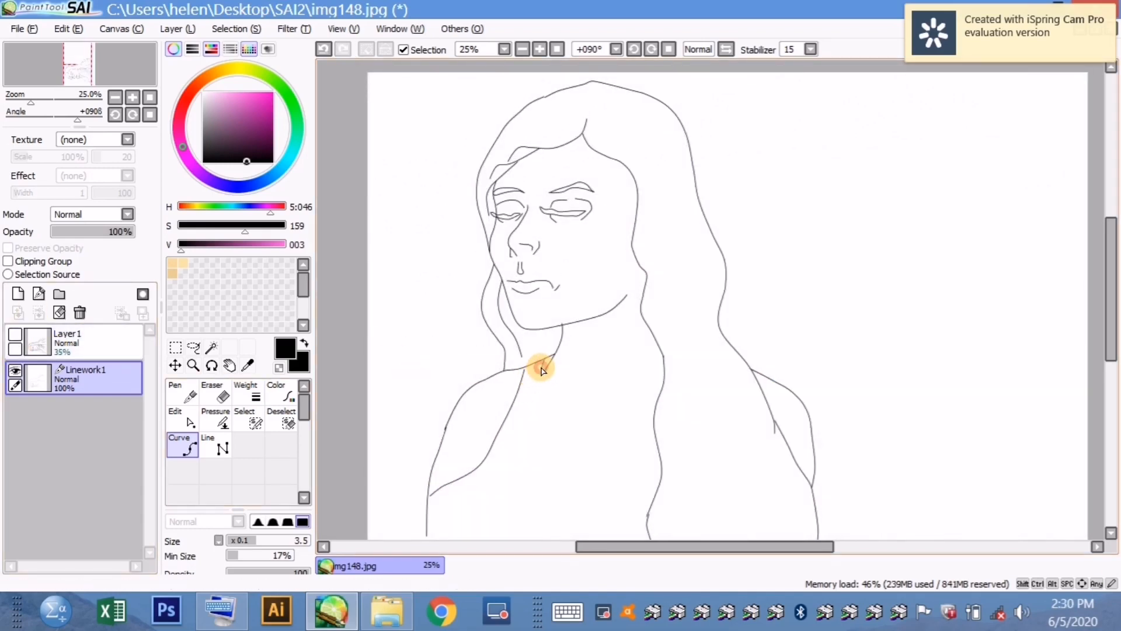
click(552, 384)
click(559, 410)
click(611, 396)
click(646, 397)
double_click(664, 381)
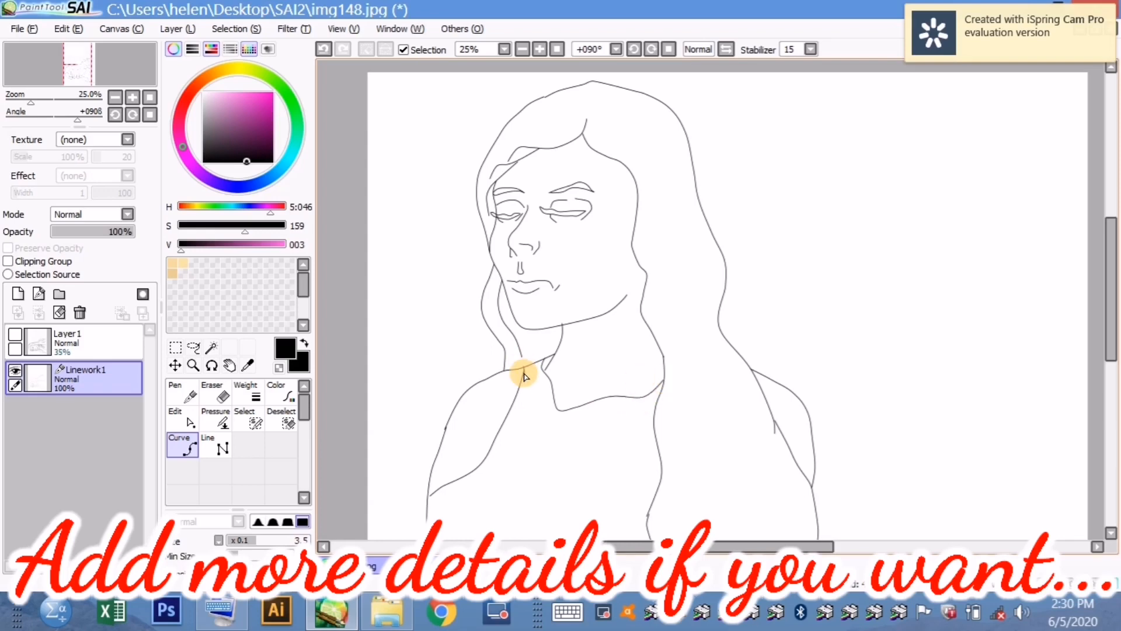
- Draw a long wavy hair strand just inside the back hair contour, from beside the face down to the shoulder
click(668, 190)
click(685, 232)
click(706, 264)
click(699, 310)
click(735, 378)
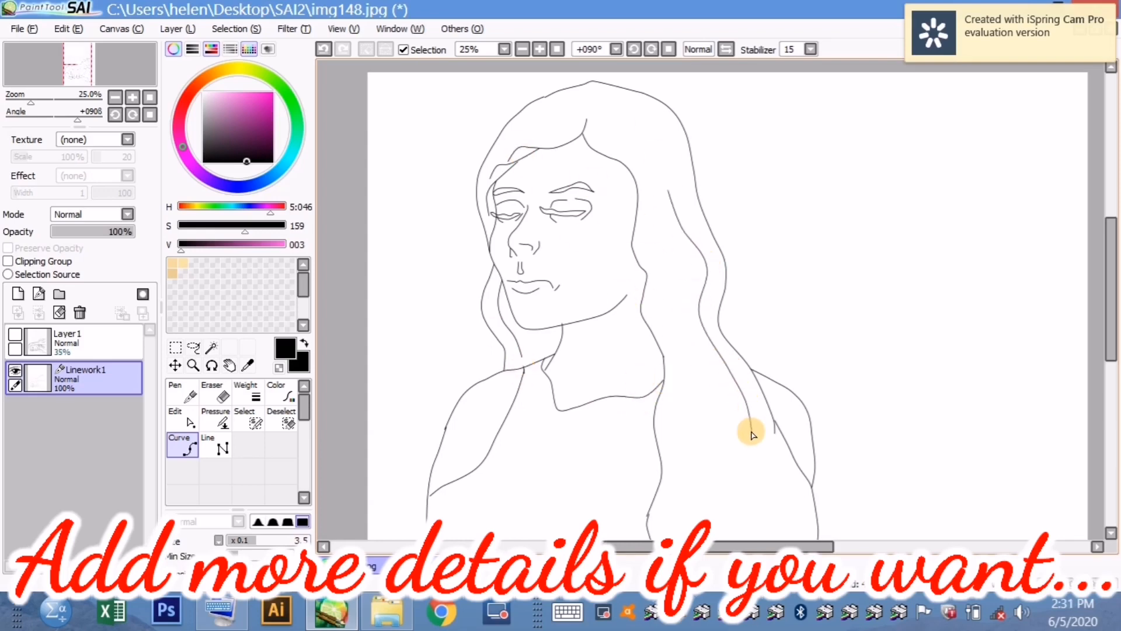
double_click(754, 436)
- Draw a second wavy strand beside the front hair edge, from neck height down over the chest
click(677, 354)
click(680, 392)
click(675, 435)
click(687, 477)
double_click(668, 527)
- Draw a strand following the crown down the back of the head, and an inner arm line below the far sleeve
click(610, 95)
click(645, 105)
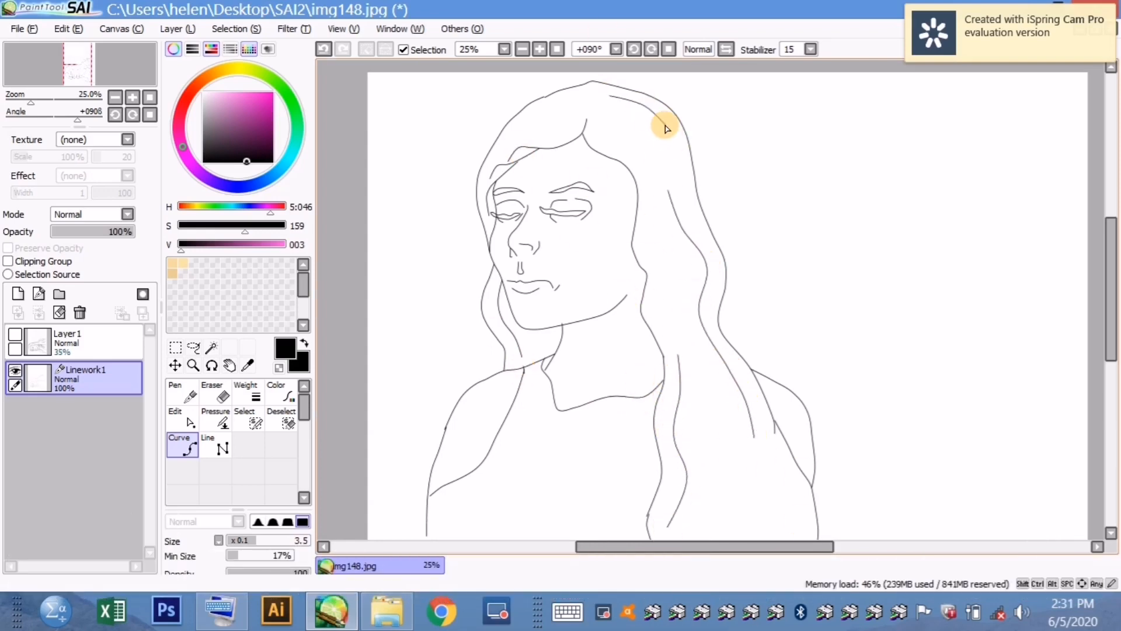
click(666, 125)
click(686, 201)
double_click(705, 233)
click(483, 462)
click(465, 509)
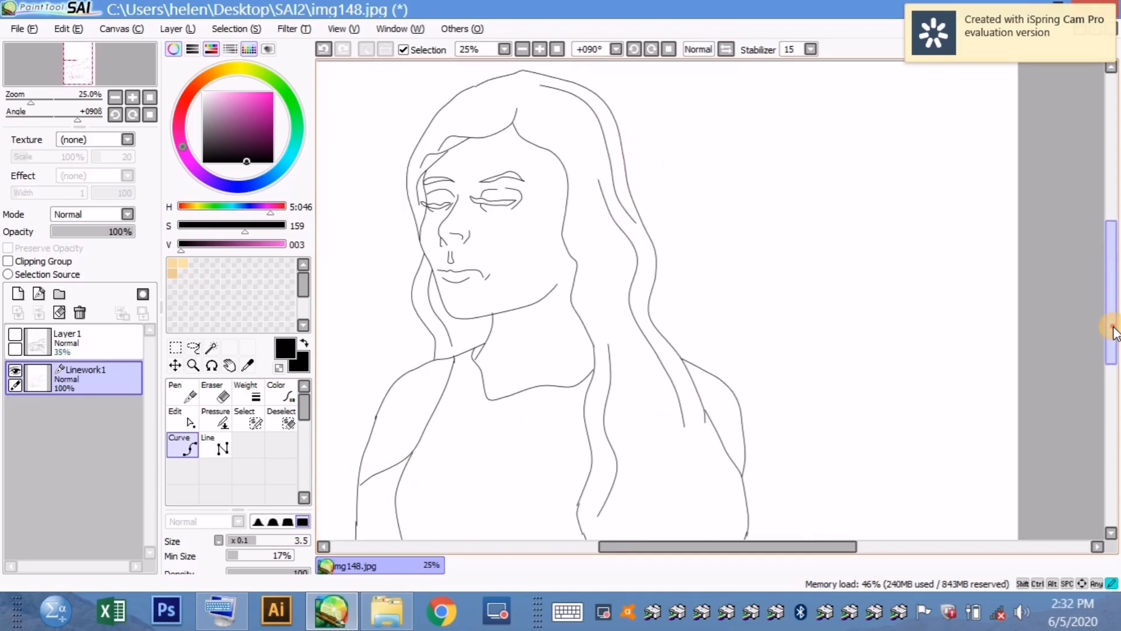
- Delete the hidden sketch layer Layer1
click(56, 338)
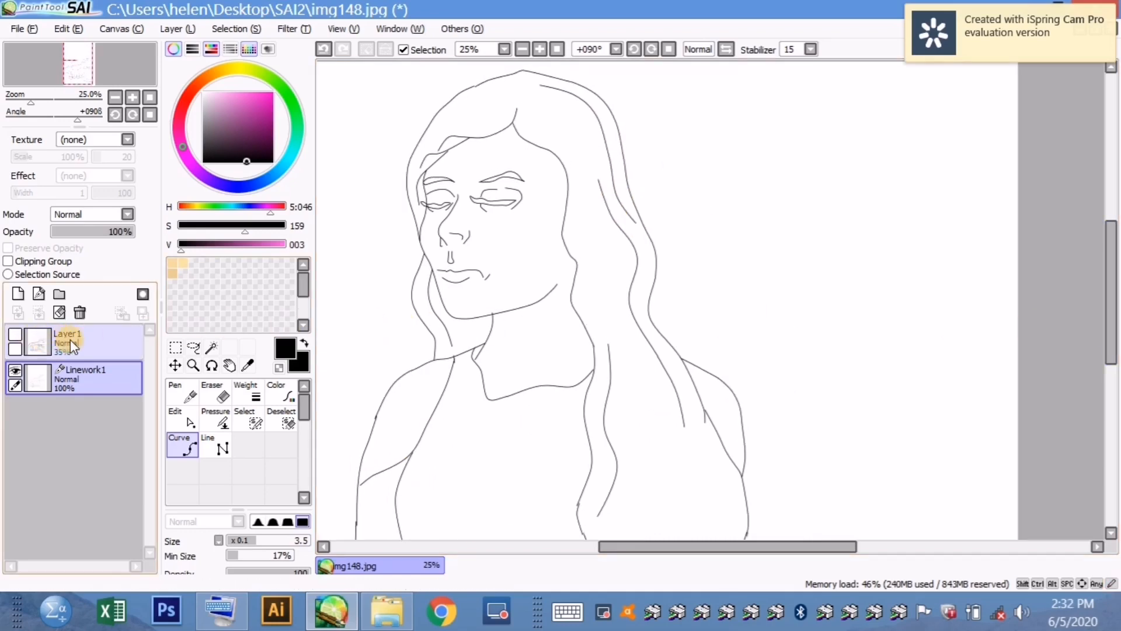
click(95, 337)
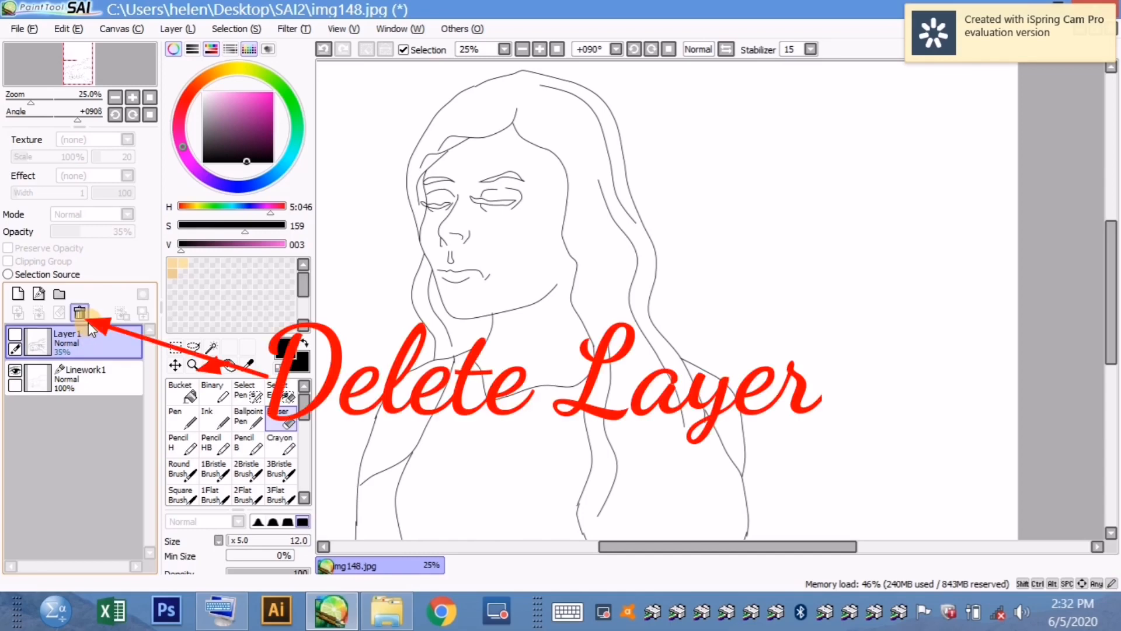
click(81, 314)
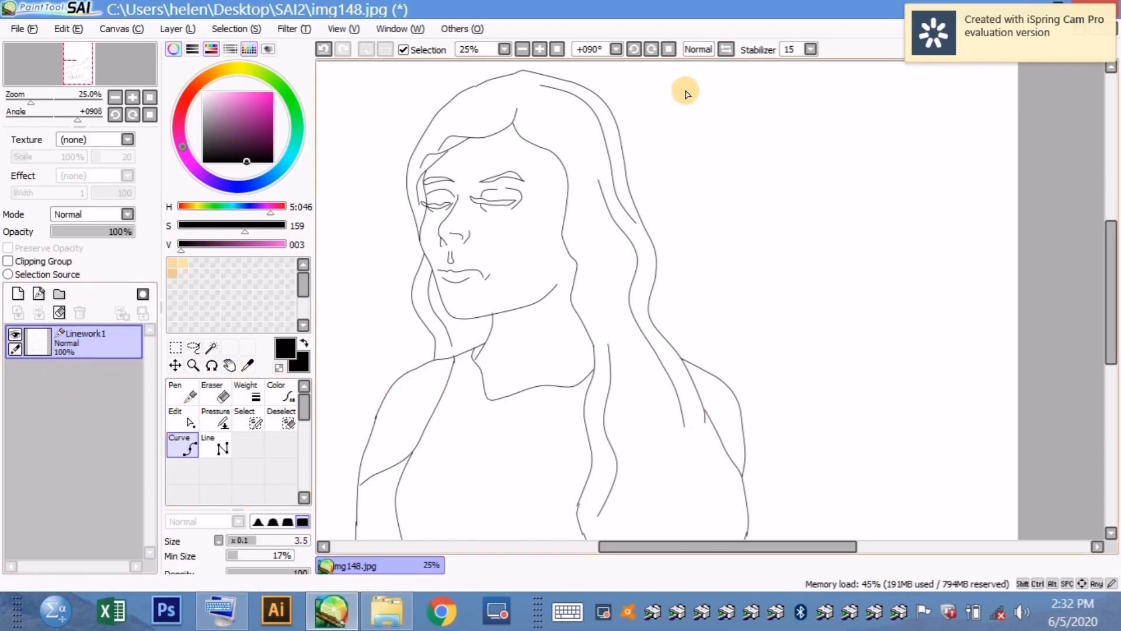
click(18, 294)
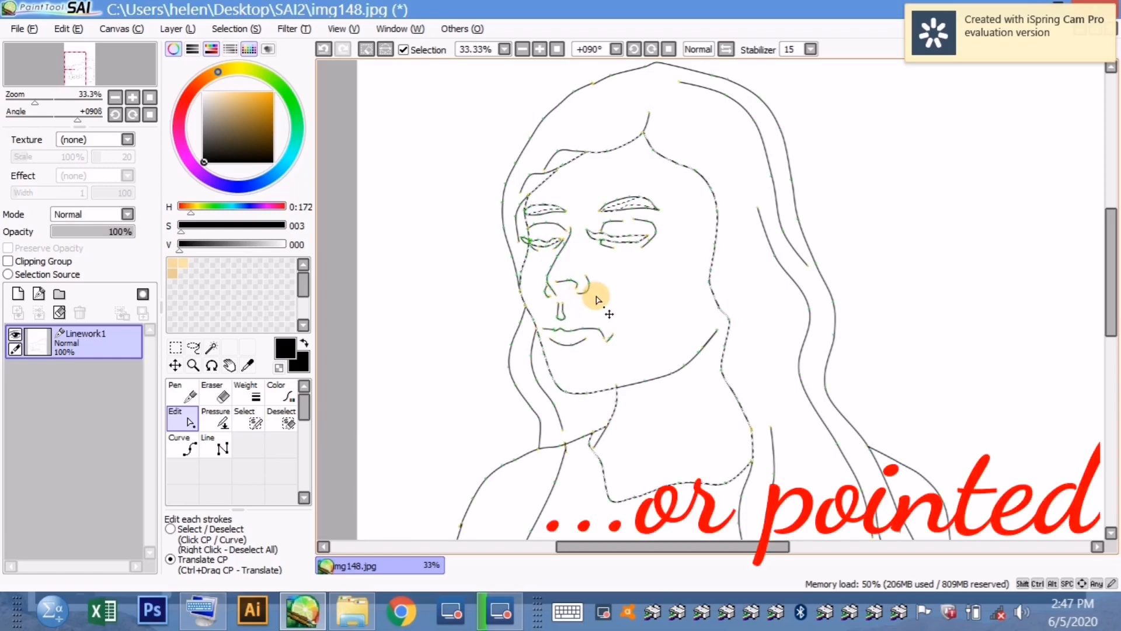
- Raise the control point at the near corner of the mouth with the linework Edit tool, and switch back to Curve
drag(604, 337, 608, 320)
click(183, 444)
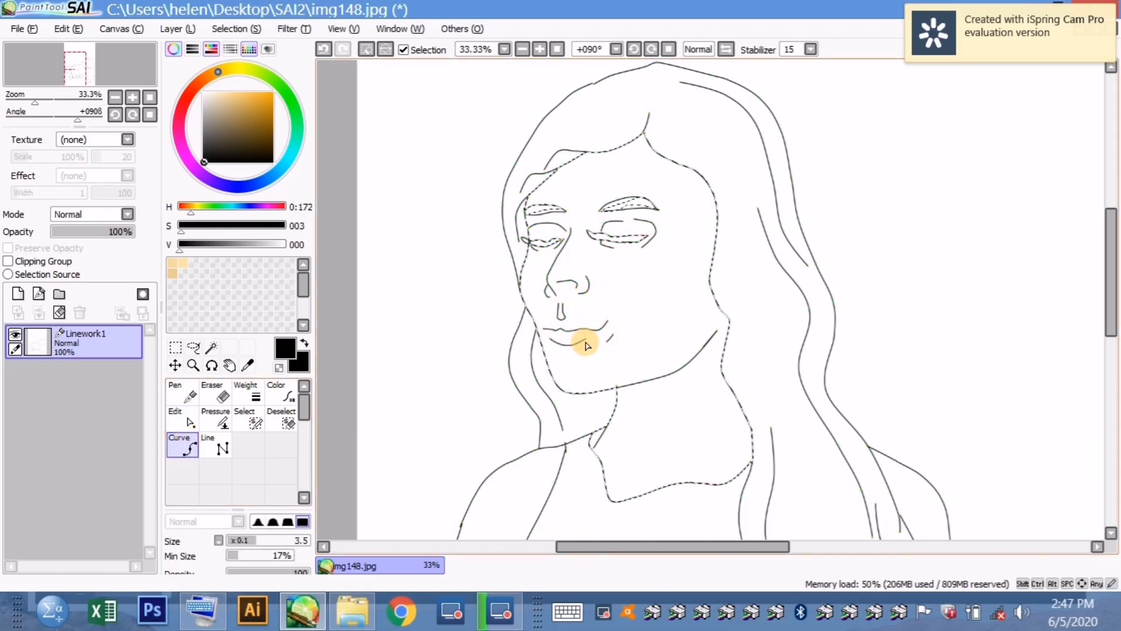
- Refine the lower lip and the near mouth corner with the linework Edit tool, and return to Curve
click(185, 417)
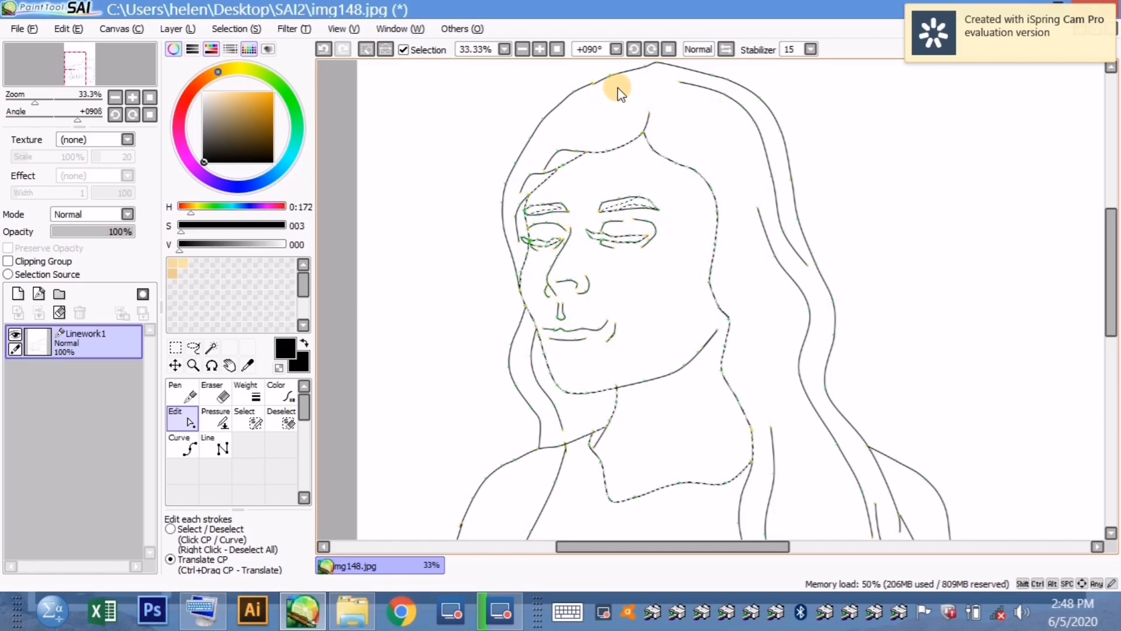
click(639, 82)
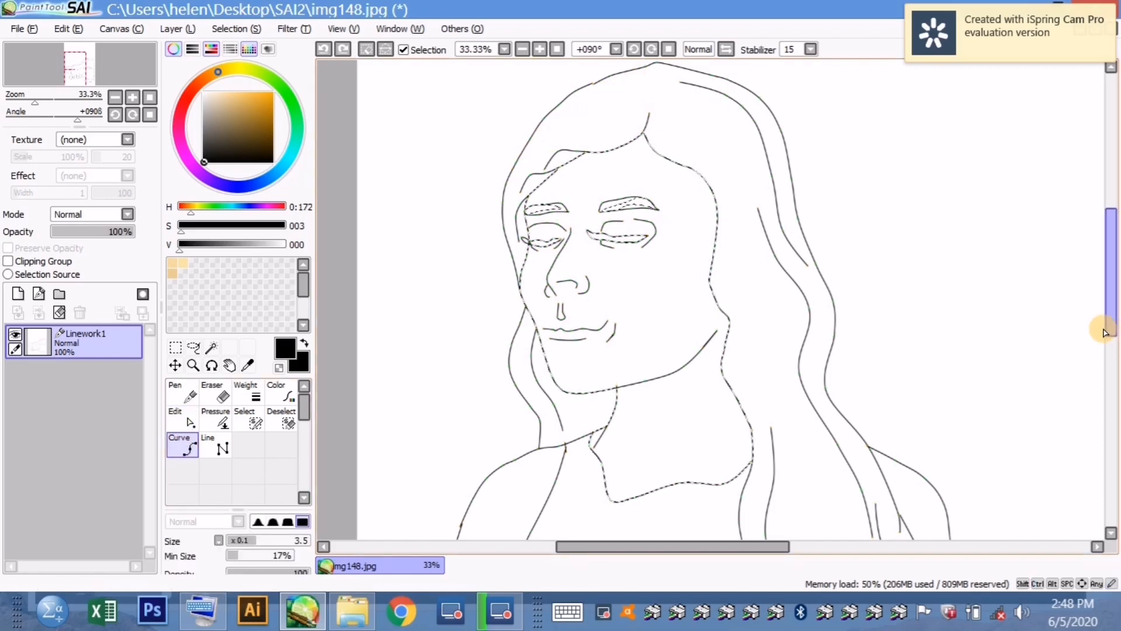
- Draw a second neckline curve just below the first, from the near side of the neck to the front hair strand
drag(1101, 325, 1101, 385)
click(605, 298)
click(667, 285)
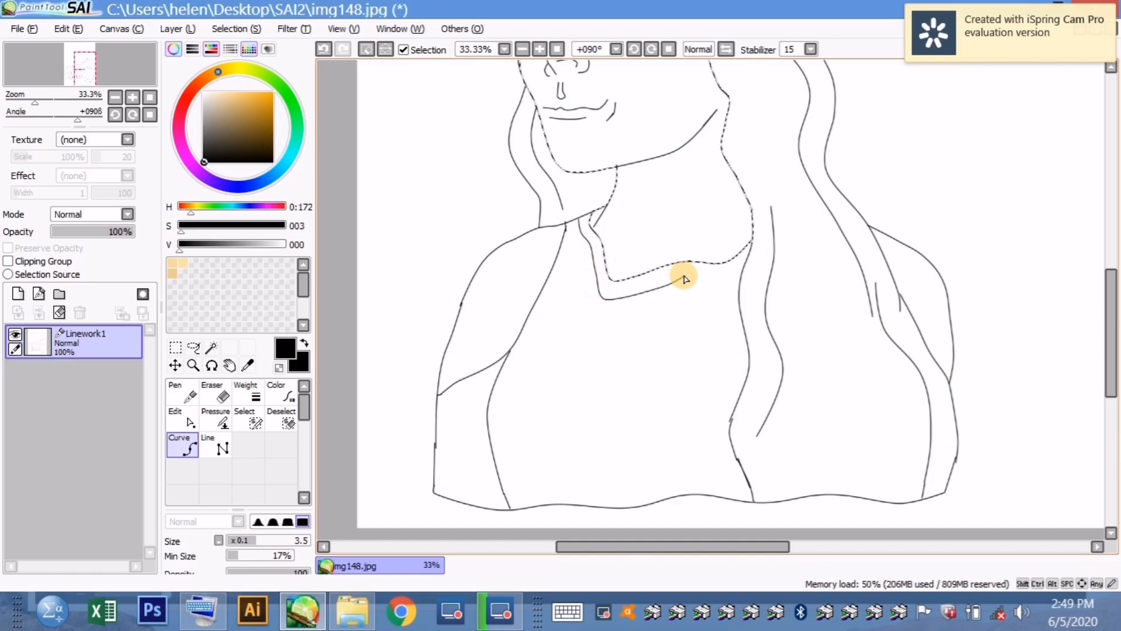
click(685, 275)
click(715, 283)
scroll(526, 338, up, 3)
key(ctrl)
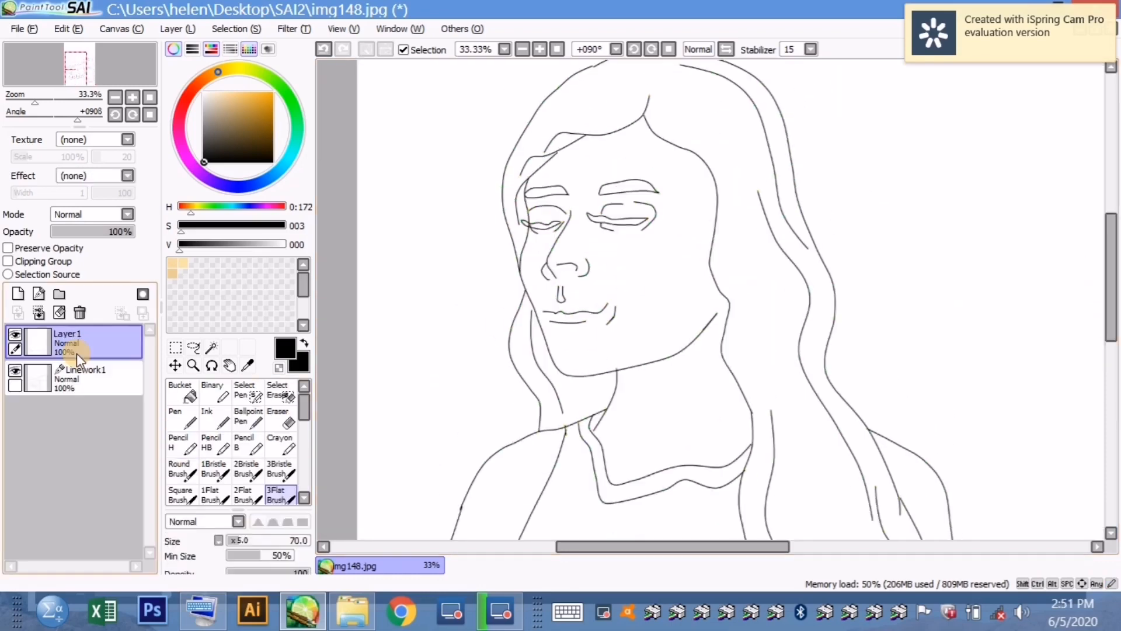
- Move Layer1 below the Linework1 layer and select the face's skin area
drag(76, 358, 76, 379)
click(671, 270)
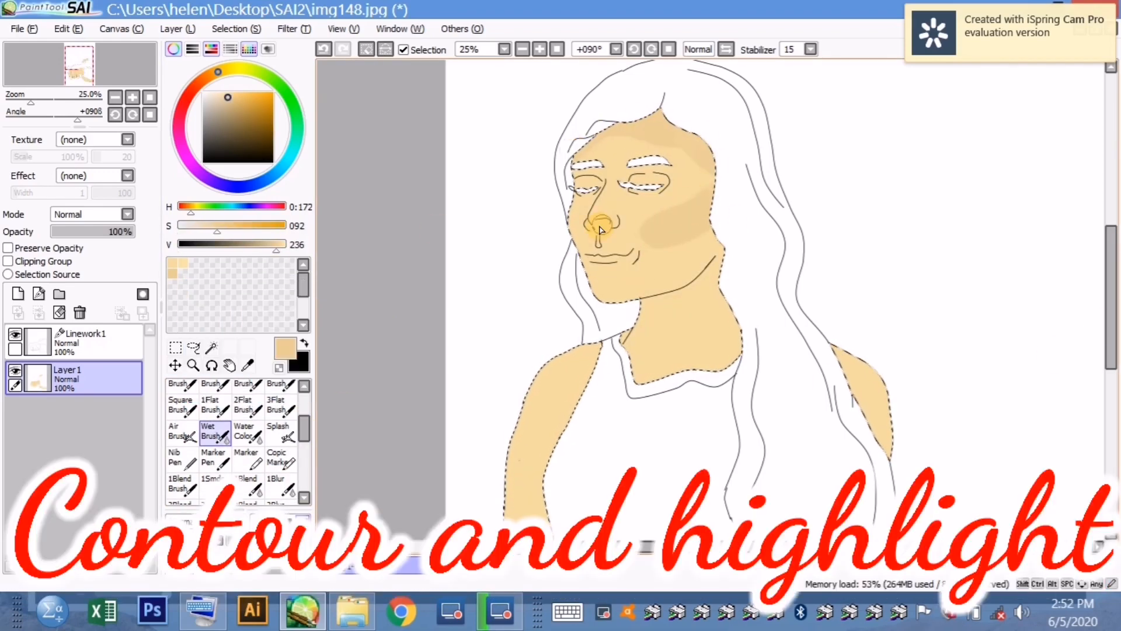
- Shade the neck, far shoulder and near arm on Layer1 with a darker tan using the Wet Brush
mouse_move(639, 295)
mouse_down()
mouse_move(695, 315)
mouse_move(697, 365)
mouse_move(636, 374)
mouse_up()
drag(1111, 297, 1112, 326)
drag(858, 309, 889, 362)
drag(558, 341, 545, 467)
drag(1111, 325, 1111, 291)
- Contour the near edge of the face, the cheek and the underside of the chin in darker tan with a smaller Wet Brush
key(bracketleft)
key(bracketleft)
key(bracketleft)
mouse_move(588, 202)
mouse_down()
mouse_move(606, 236)
mouse_move(579, 273)
mouse_up()
drag(643, 255, 693, 263)
drag(635, 312, 604, 313)
- Highlight the skin with the lighter saved skin tone, using the Wet Brush at size 100
click(183, 264)
key(bracketright)
key(bracketright)
key(bracketright)
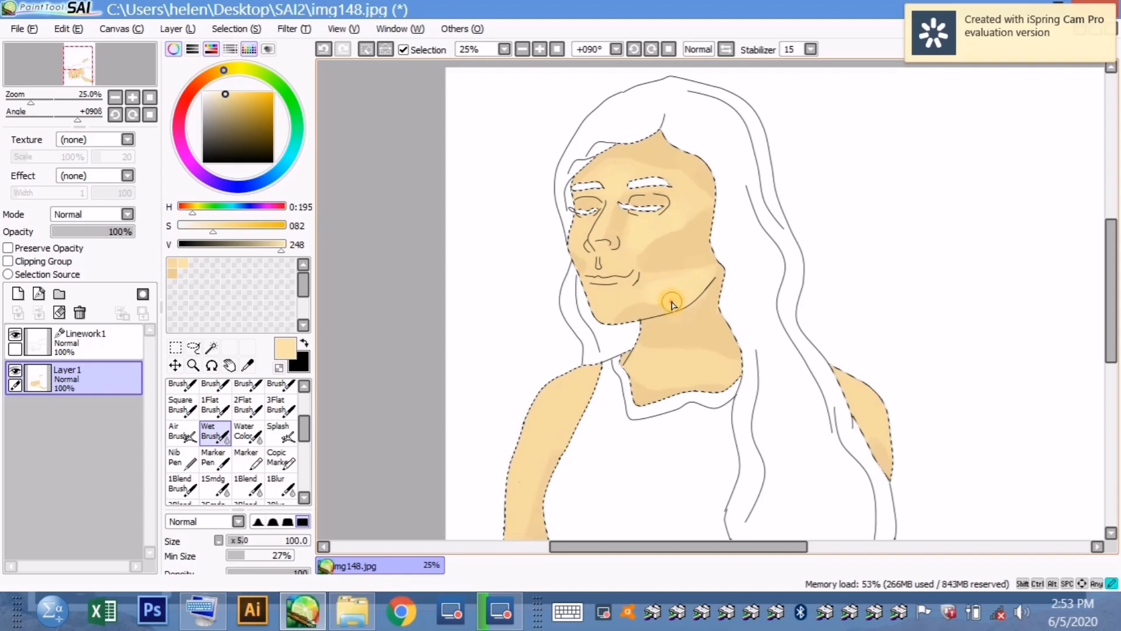
scroll(556, 303, down, 5)
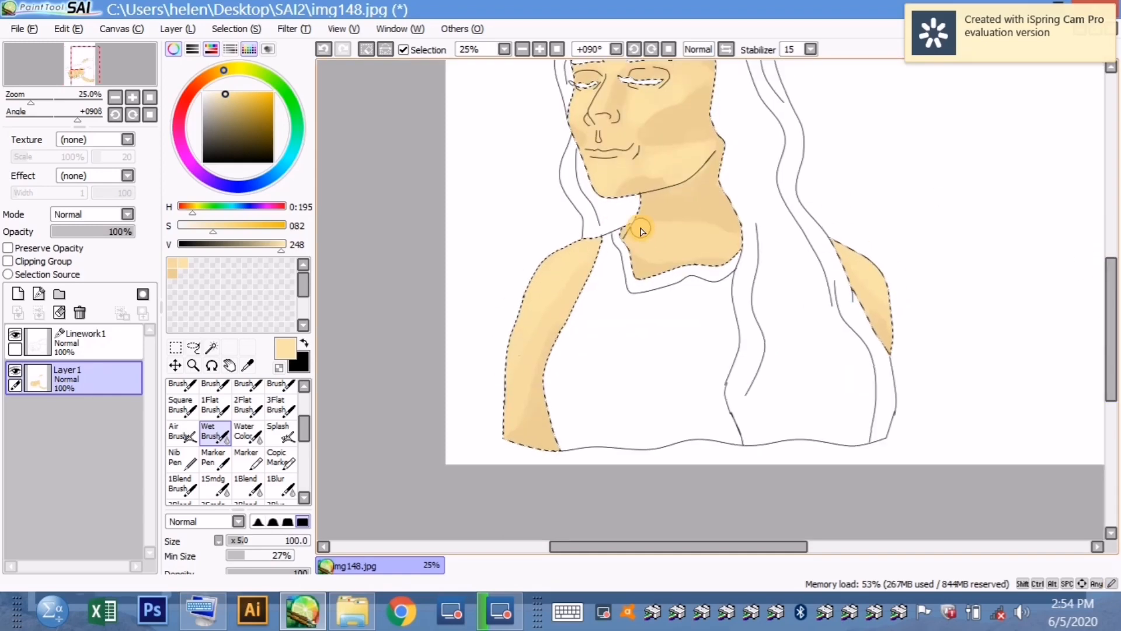
- Blend the contour and highlight tones across the skin with the 2Blur brush at size 70
drag(1110, 333, 1111, 309)
drag(304, 426, 306, 445)
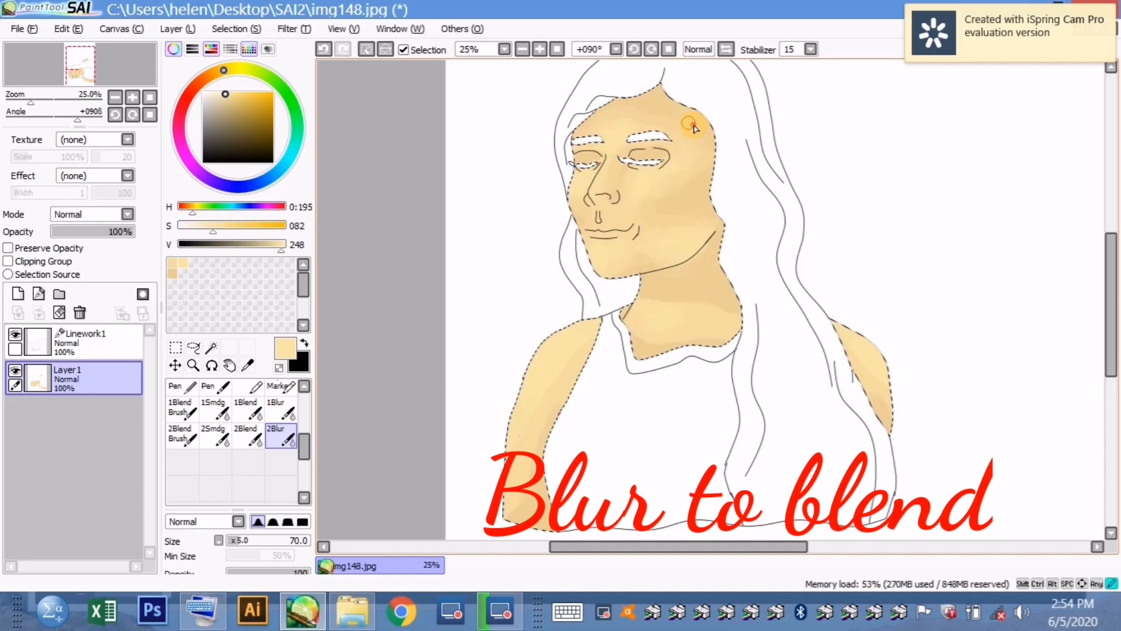
drag(619, 147, 670, 197)
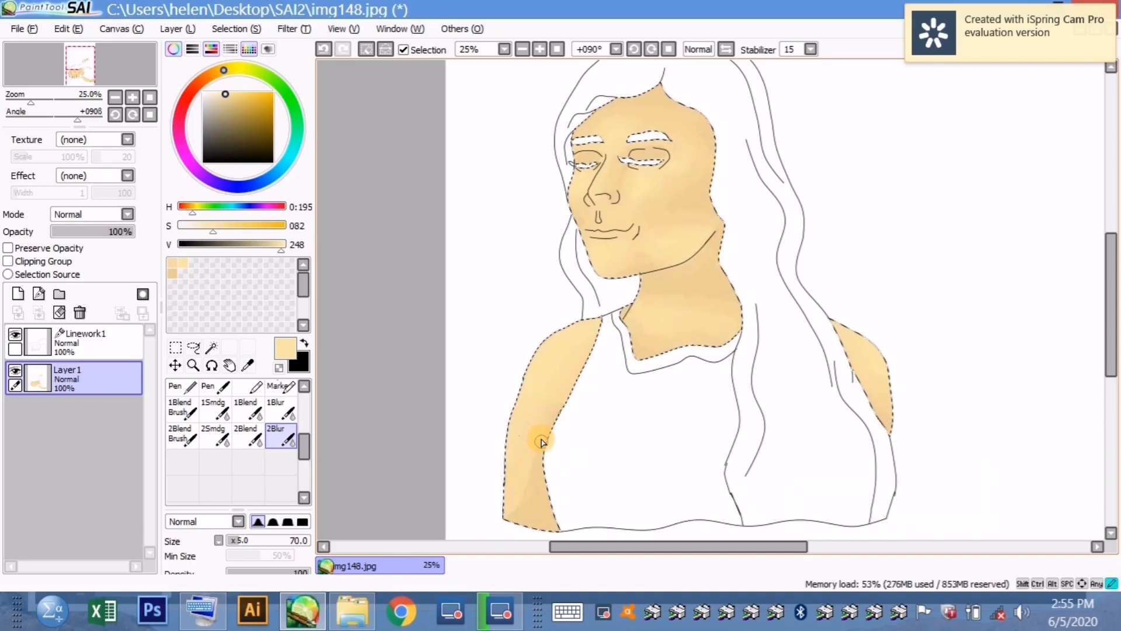
scroll(694, 230, up, 2)
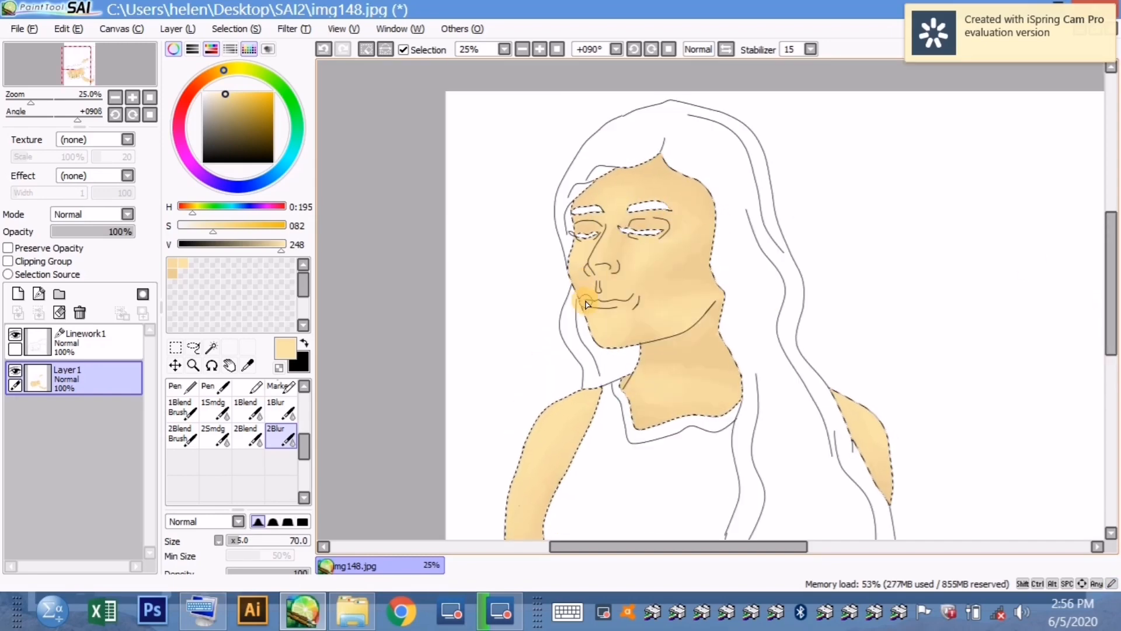
- Add a new layer below Layer1 and name it "hair"
drag(1115, 239, 1114, 251)
click(18, 294)
drag(71, 379, 72, 413)
double_click(72, 414)
text(hair)
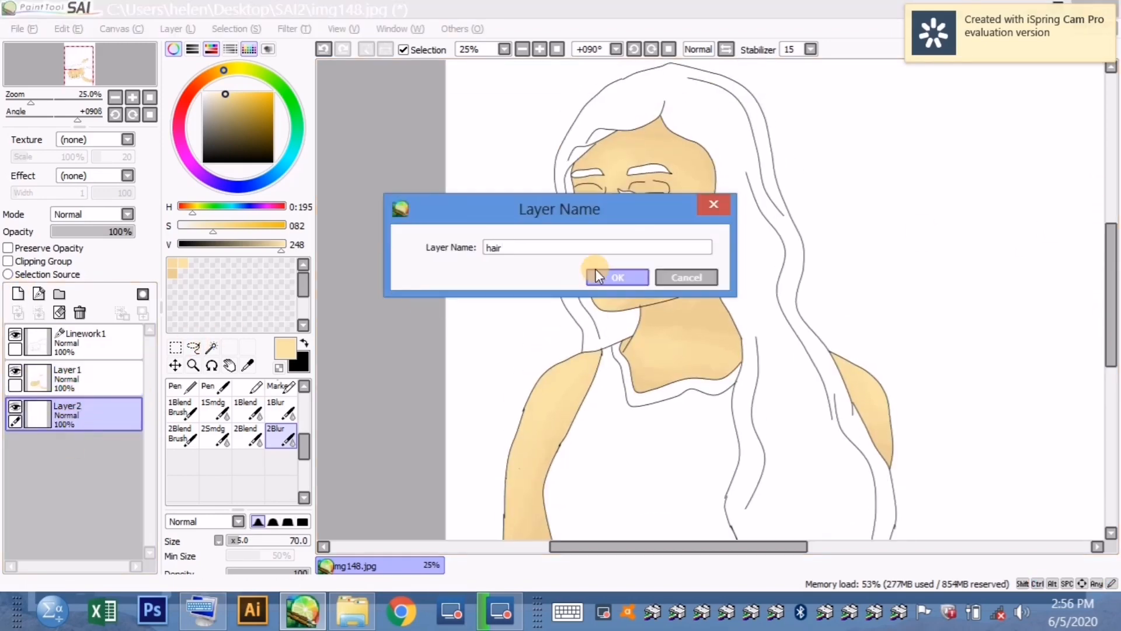
click(602, 275)
click(212, 346)
click(718, 132)
scroll(734, 384, down, 4)
key(ctrl+d)
- Close the gap in the front hair strand's outline over the chest with the Curve tool on Linework1
click(87, 343)
click(177, 450)
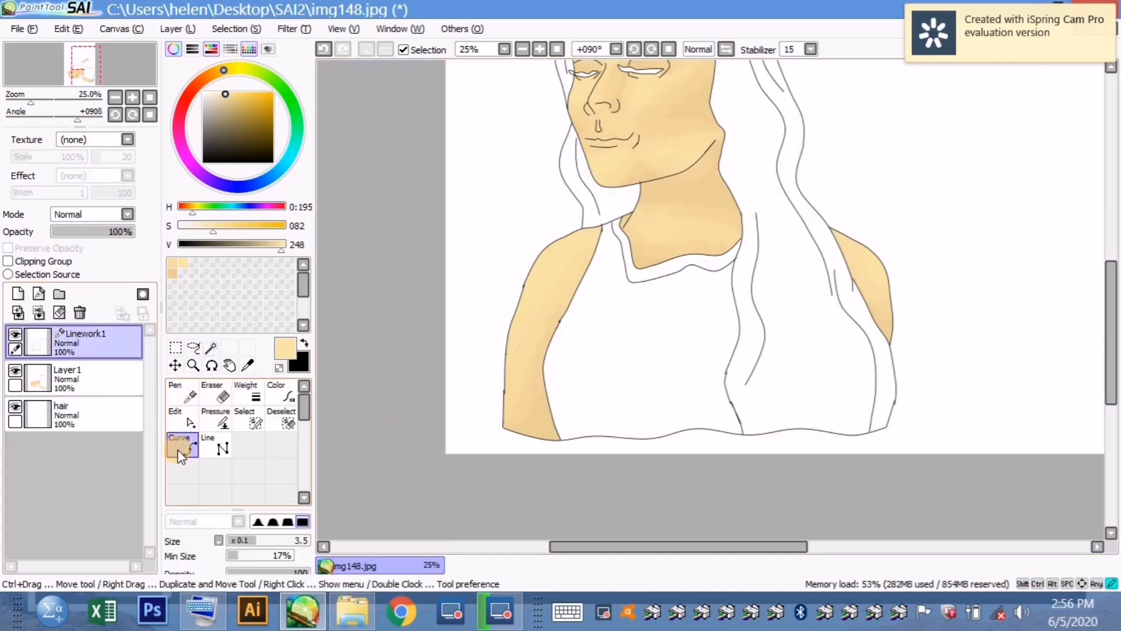
click(725, 373)
- Select the hair, both eyebrows and both lash areas with the Magic Wand on the hair layer
click(88, 414)
click(212, 347)
click(806, 327)
scroll(701, 263, up, 4)
click(642, 202)
click(649, 177)
click(587, 180)
click(582, 205)
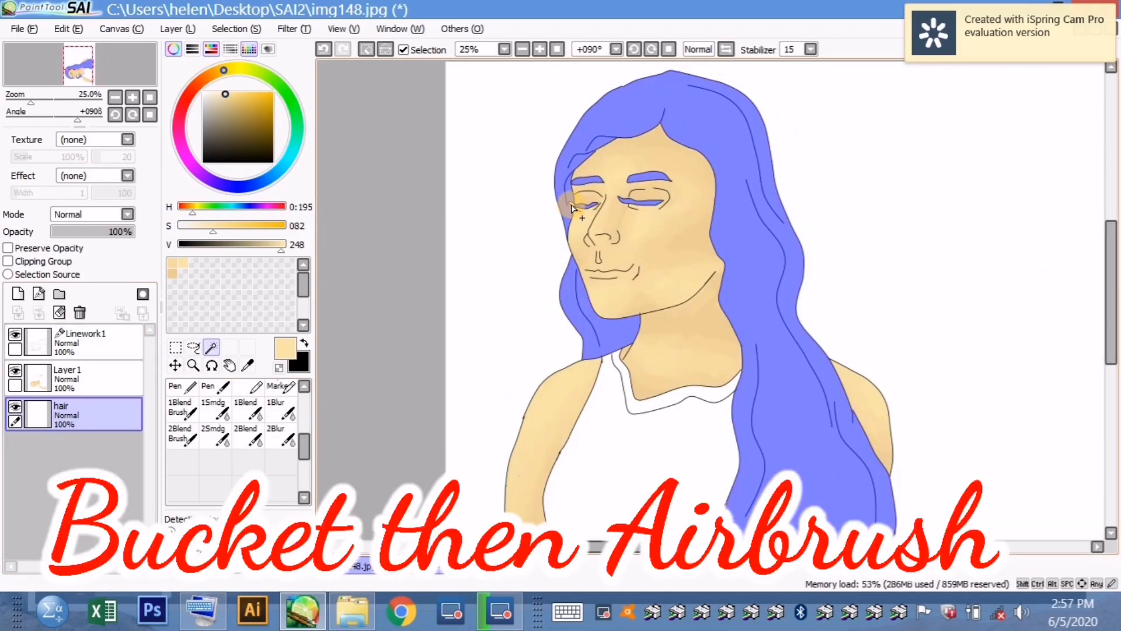
- Fill the selected hair and lash areas with a very dark brown using the Bucket
scroll(234, 420, up, 10)
click(185, 393)
click(269, 153)
click(701, 111)
click(583, 209)
- Airbrush dark brown tones over the hair inside the selection, along its length and on the near side of the face
mouse_move(1112, 269)
mouse_down()
mouse_move(1114, 250)
mouse_move(1113, 267)
mouse_up()
scroll(251, 444, down, 3)
click(210, 442)
click(271, 146)
click(185, 445)
drag(725, 186, 724, 177)
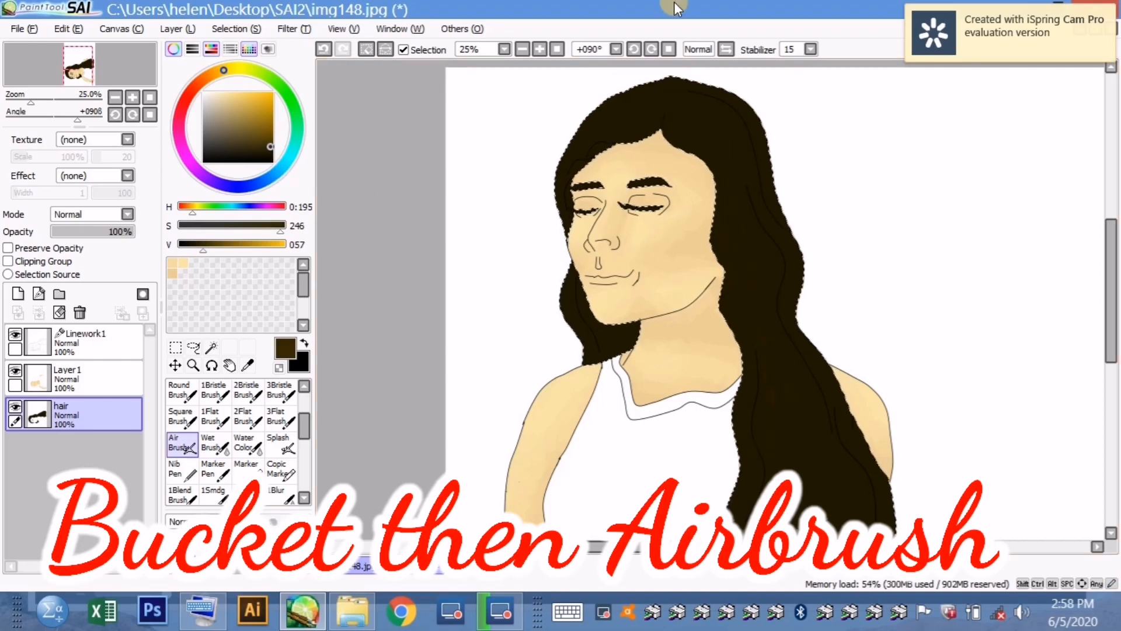
scroll(817, 409, down, 3)
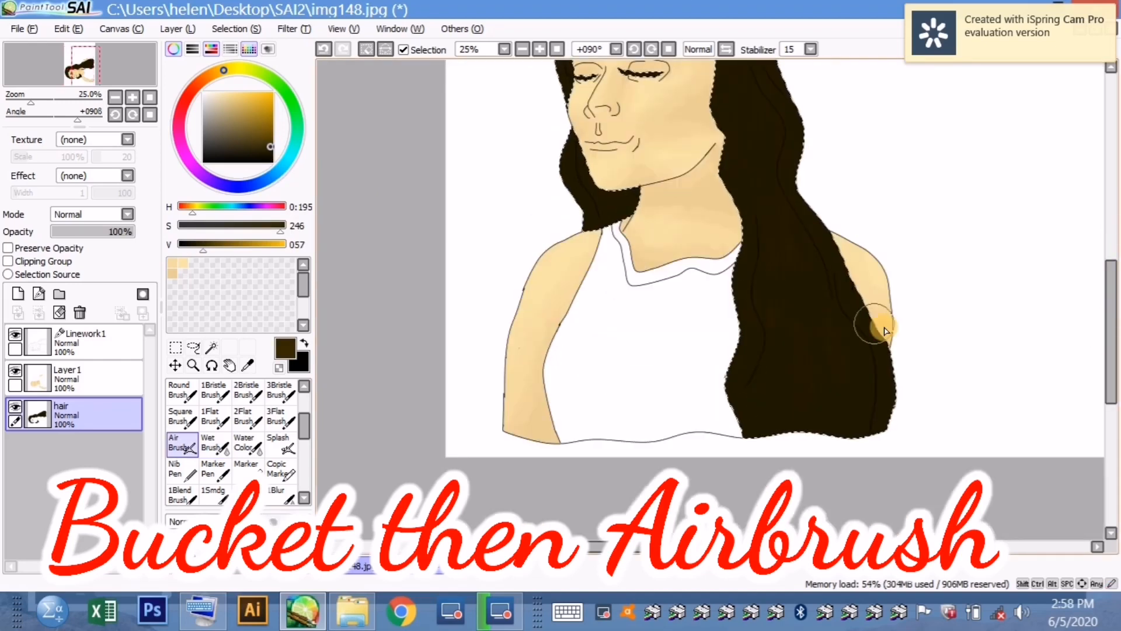
scroll(885, 331, up, 2)
drag(1112, 347, 1114, 232)
mouse_move(570, 157)
mouse_down()
mouse_move(559, 316)
mouse_move(462, 321)
mouse_up()
drag(1114, 230, 1114, 284)
- Clear the selection, add a new layer below the hair layer and name it "dress"
triple_click(522, 51)
click(367, 50)
click(18, 294)
drag(87, 415, 88, 451)
double_click(87, 451)
text(d)
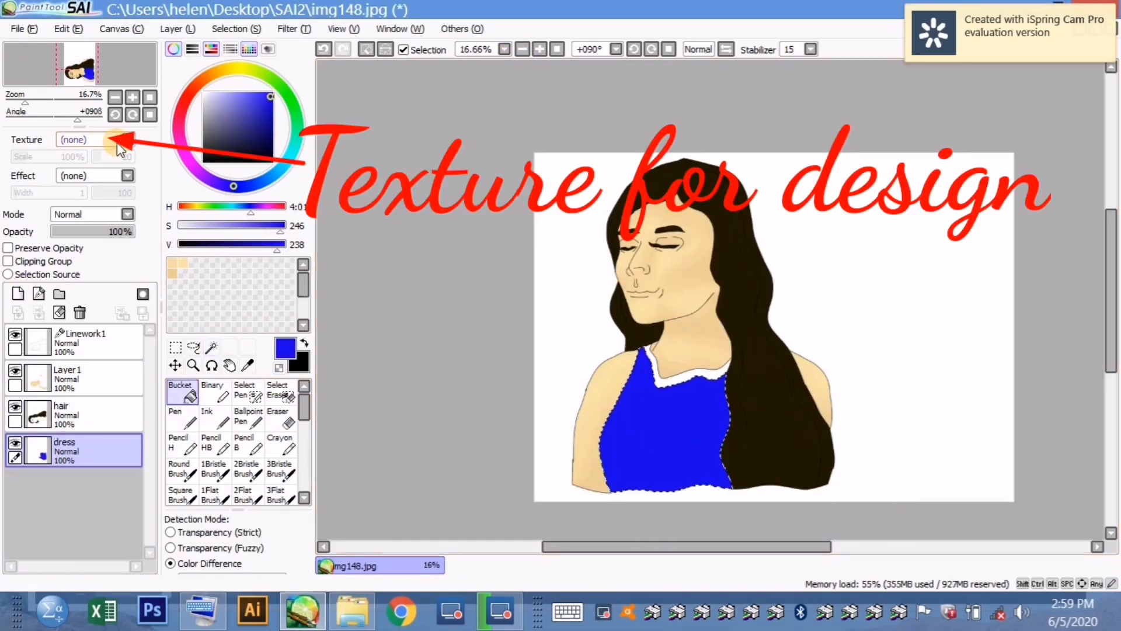
- Try one texture on the dress layer, switch to a different one and increase its scale
click(118, 142)
click(87, 234)
click(125, 141)
click(88, 304)
drag(35, 157, 61, 159)
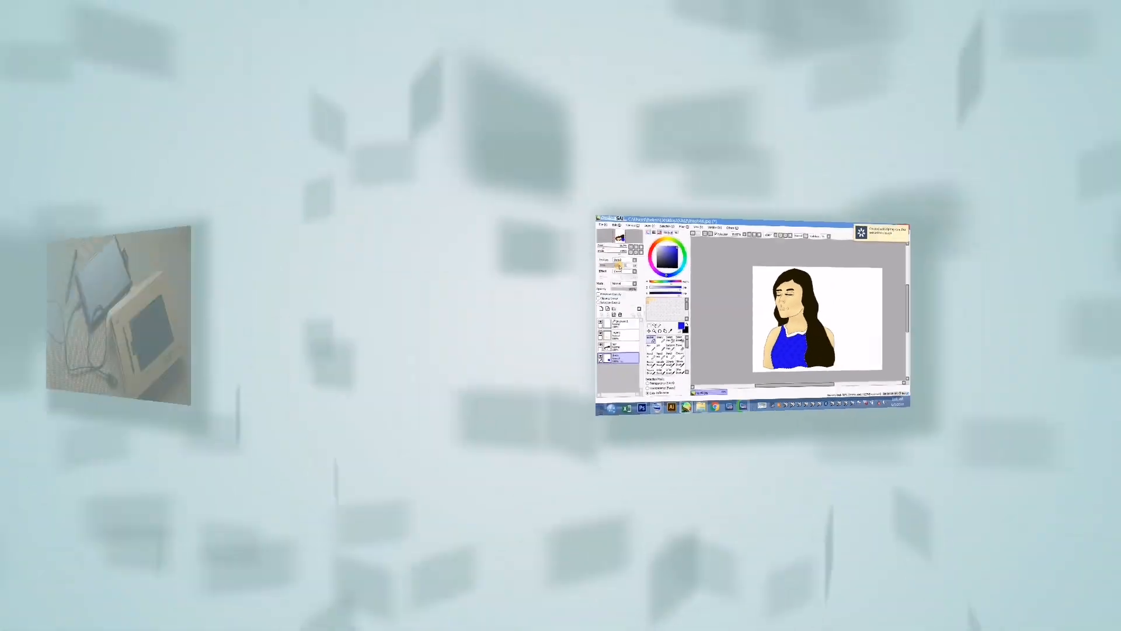